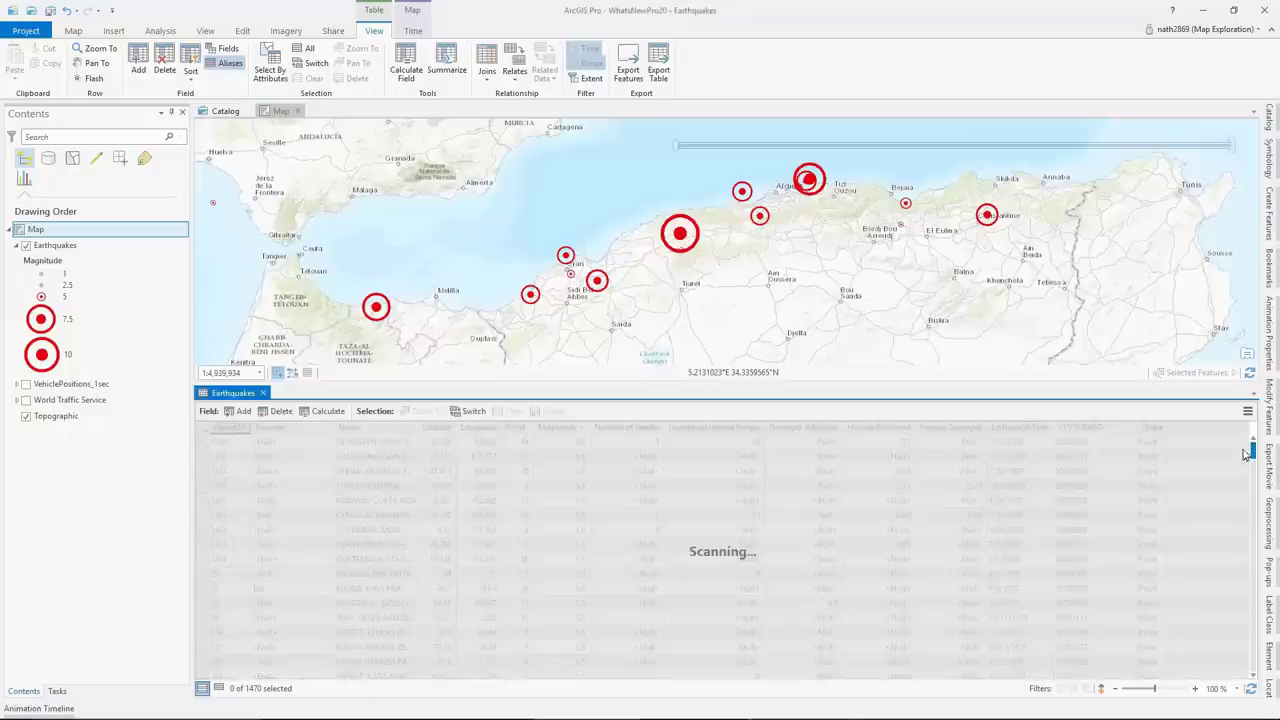
Step: Filter the Earthquakes table to the 18 map-extent records and show only the first four selected
left_click(591, 80)
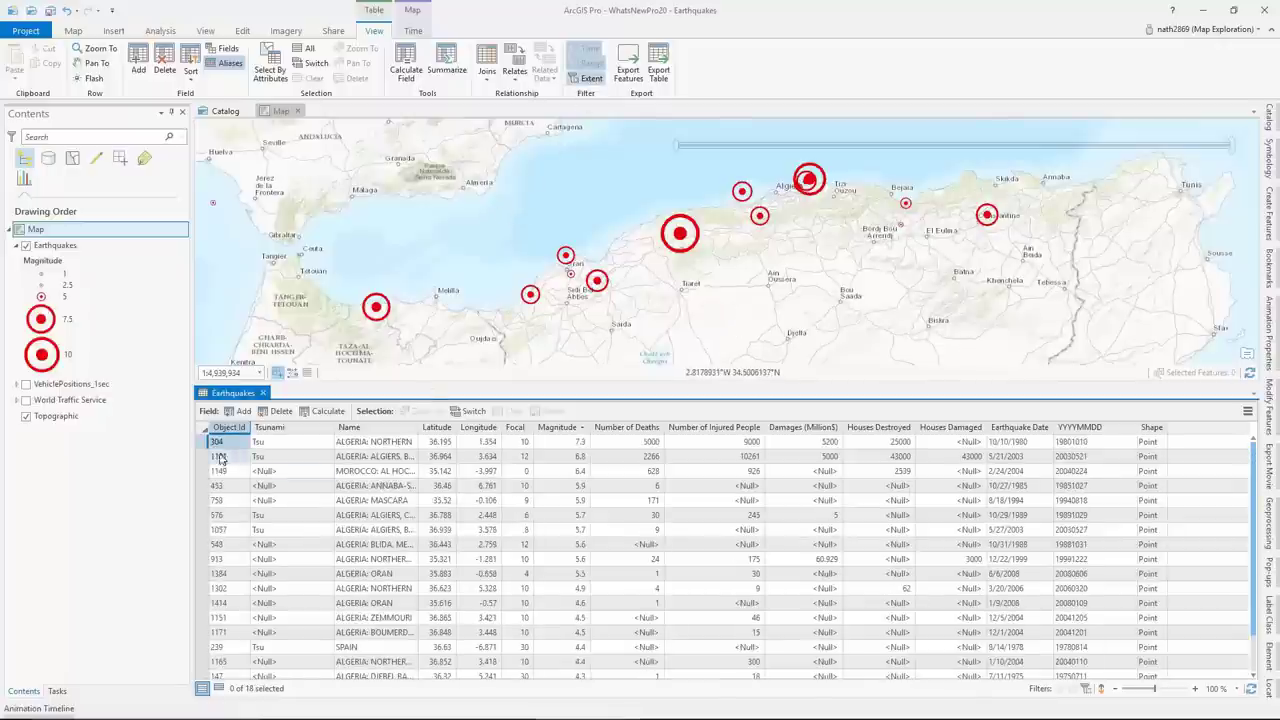
left_click_drag(213, 441, 196, 488)
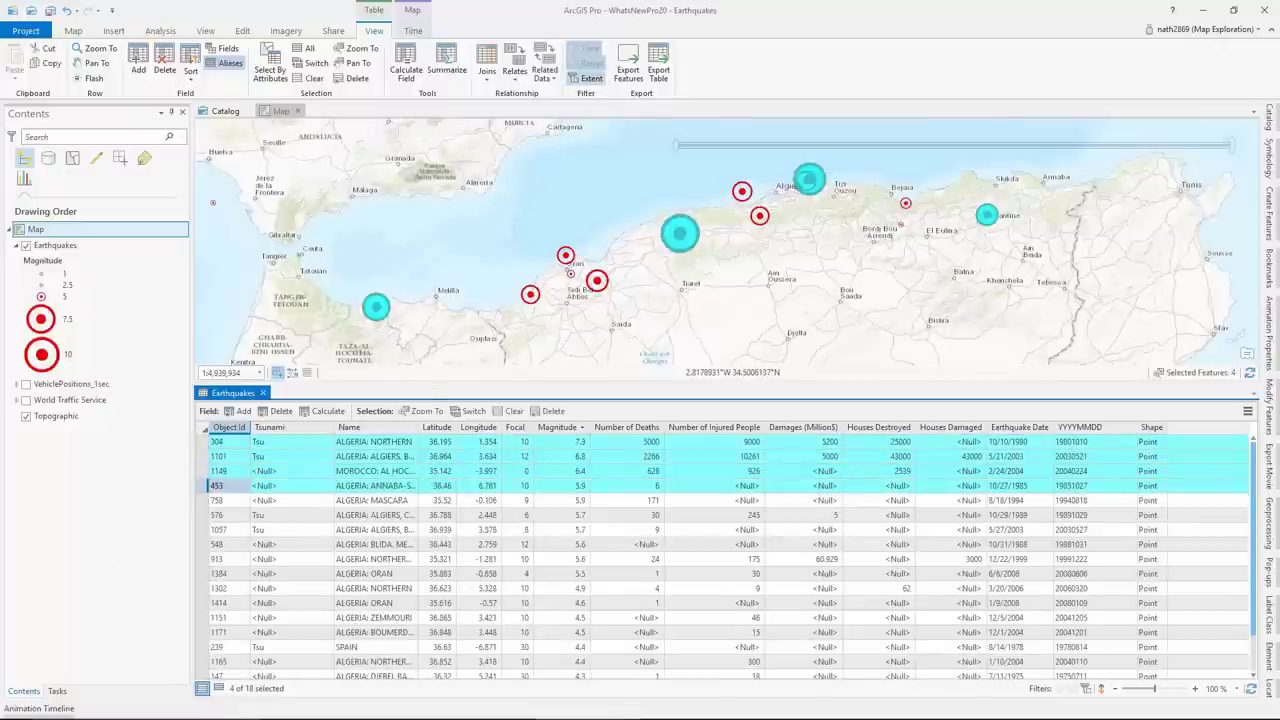
left_click(218, 688)
Step: Highlight records 1101 and 453 in turn, ending with record 304 highlighted
left_click(203, 456)
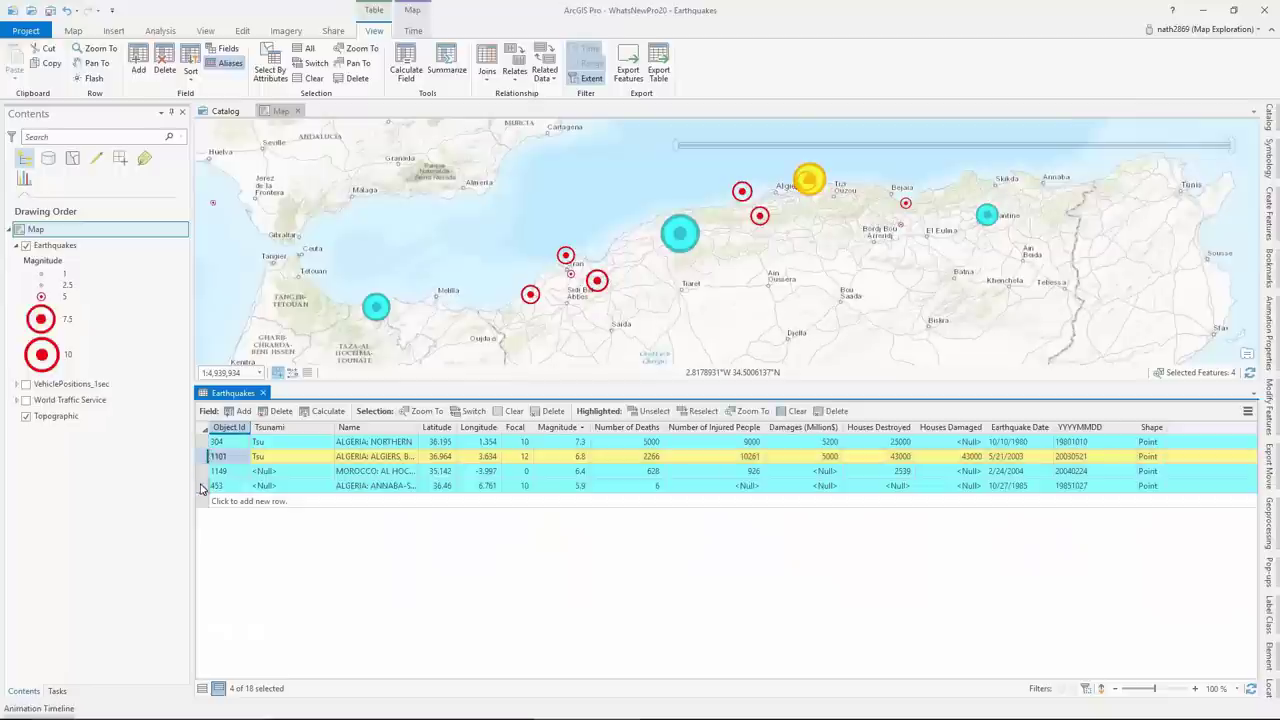
left_click(201, 486)
left_click(204, 442)
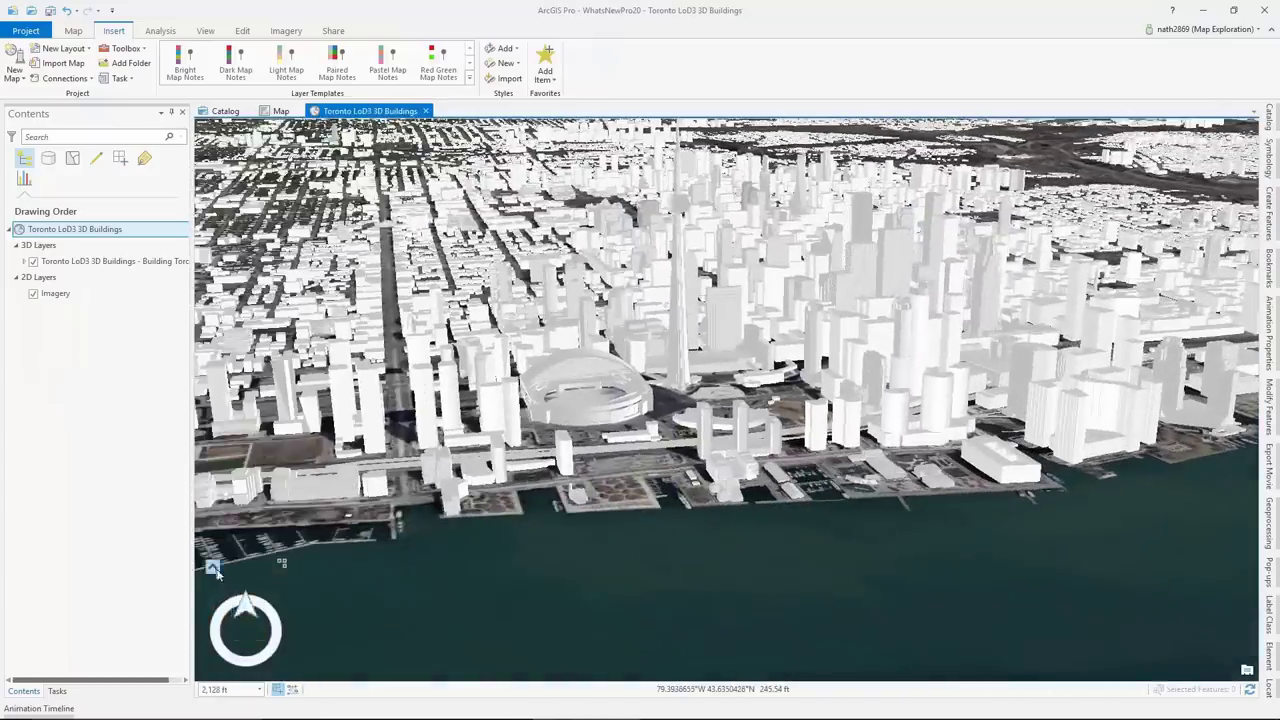
Step: Rotate the Toronto scene with the Navigator ring and zoom in toward the waterfront
mouse_move(240, 612)
left_click_drag(240, 612, 360, 588)
left_click(355, 519)
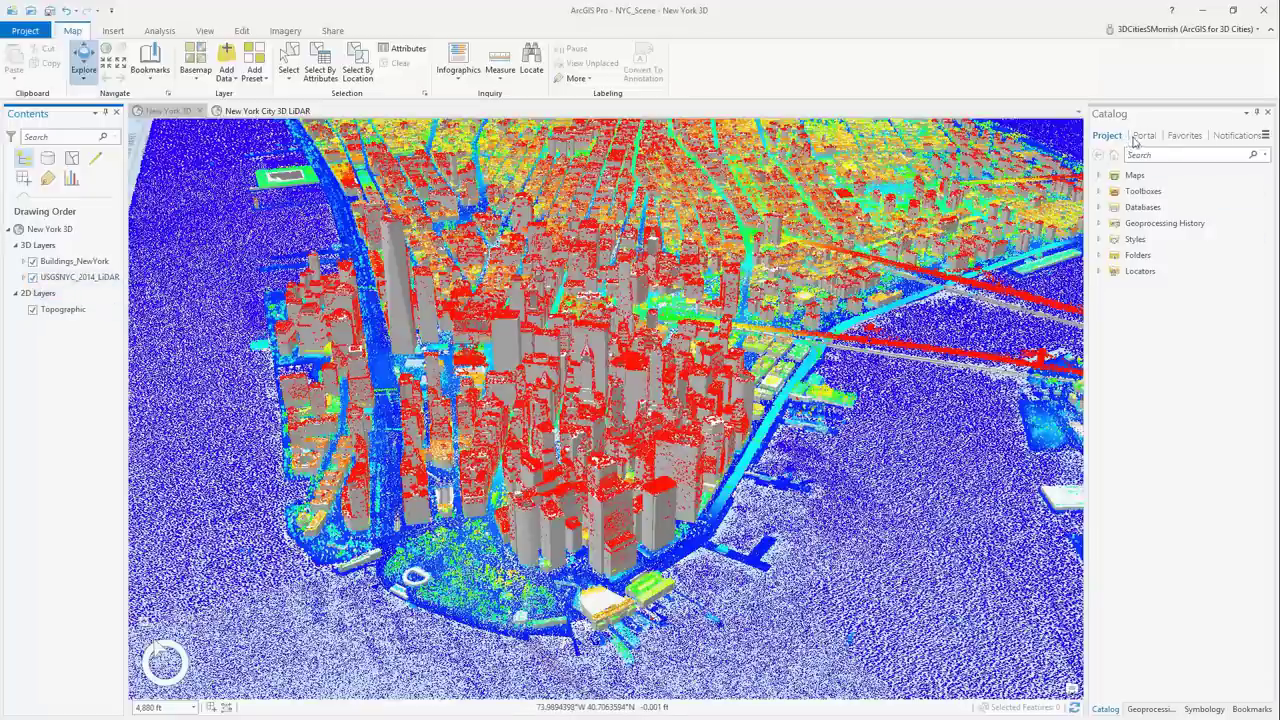
Step: Set up a scene layer package with USGSNYC_2014_LiDAR as input and New York as credits
left_click(1140, 709)
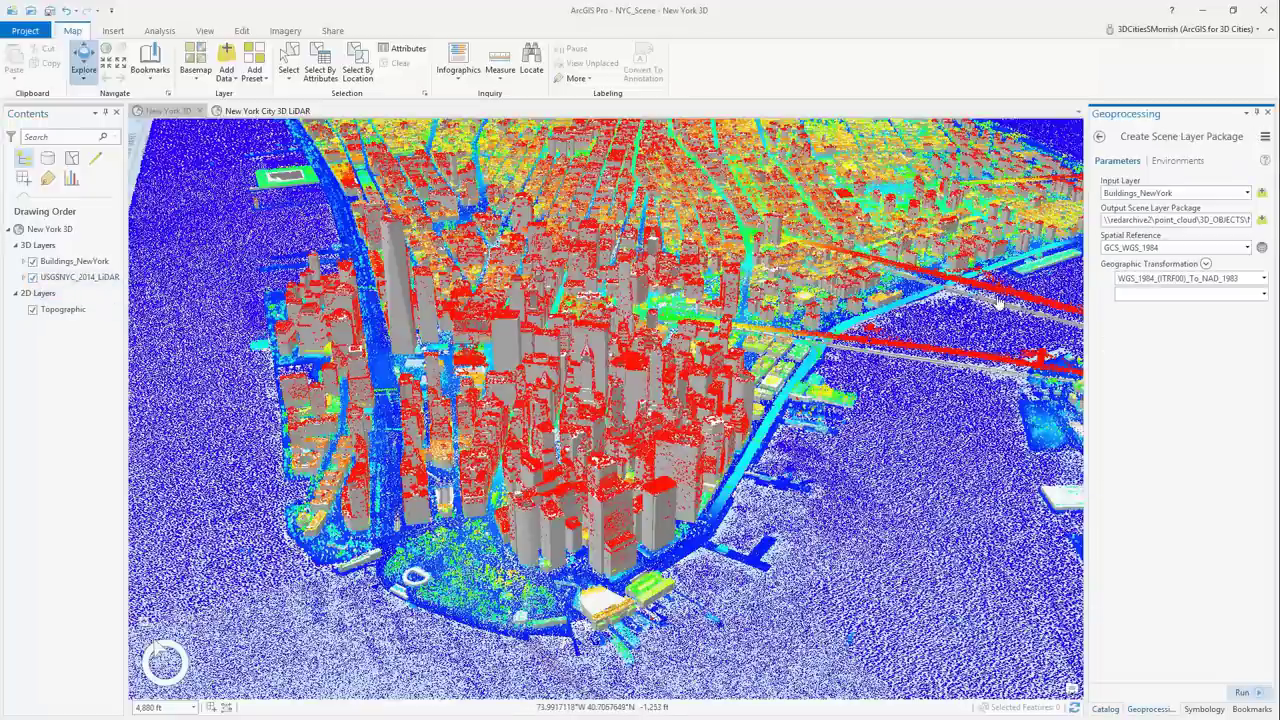
left_click(1247, 193)
left_click(1165, 218)
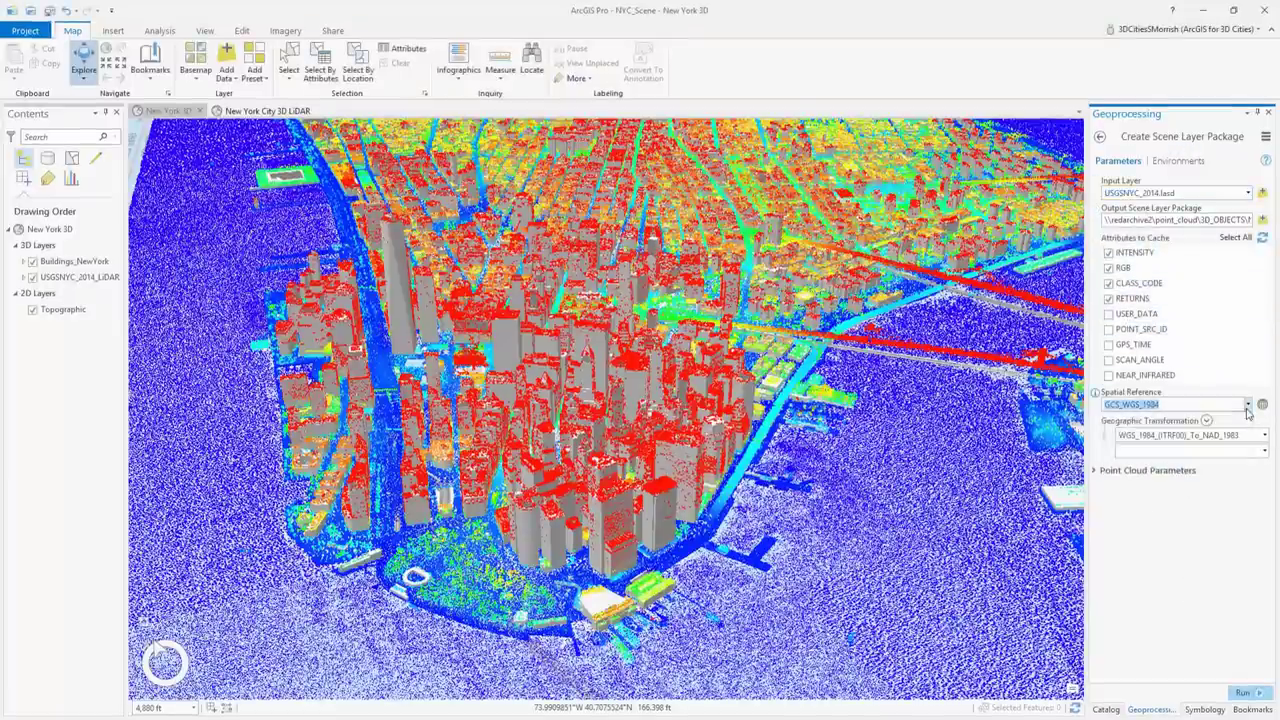
left_click(1265, 456)
left_click(1265, 456)
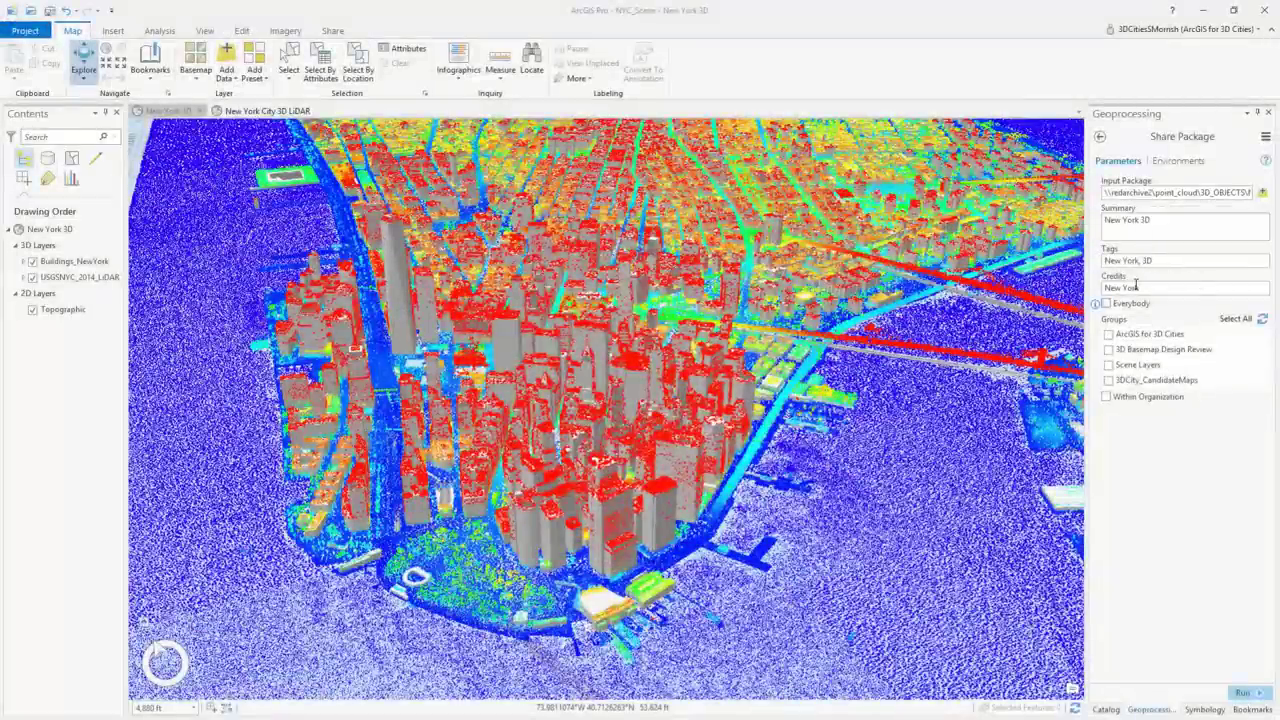
left_click(1227, 634)
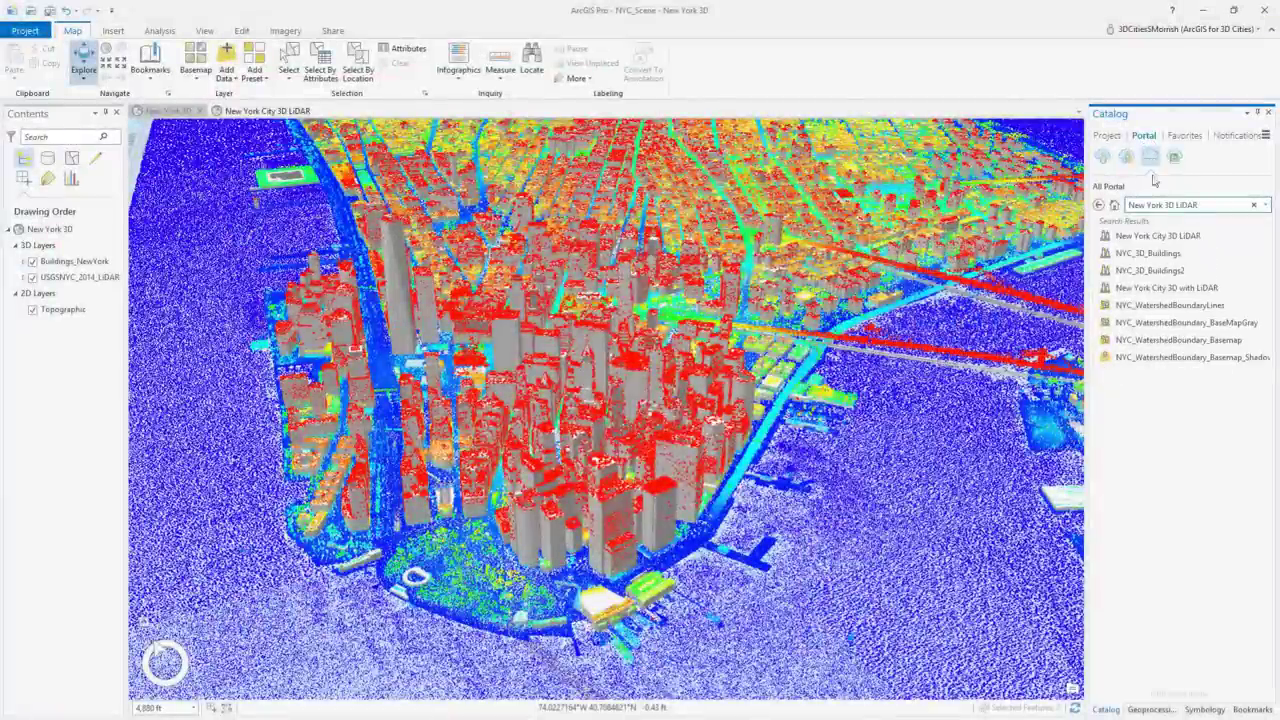
mouse_move(1150, 236)
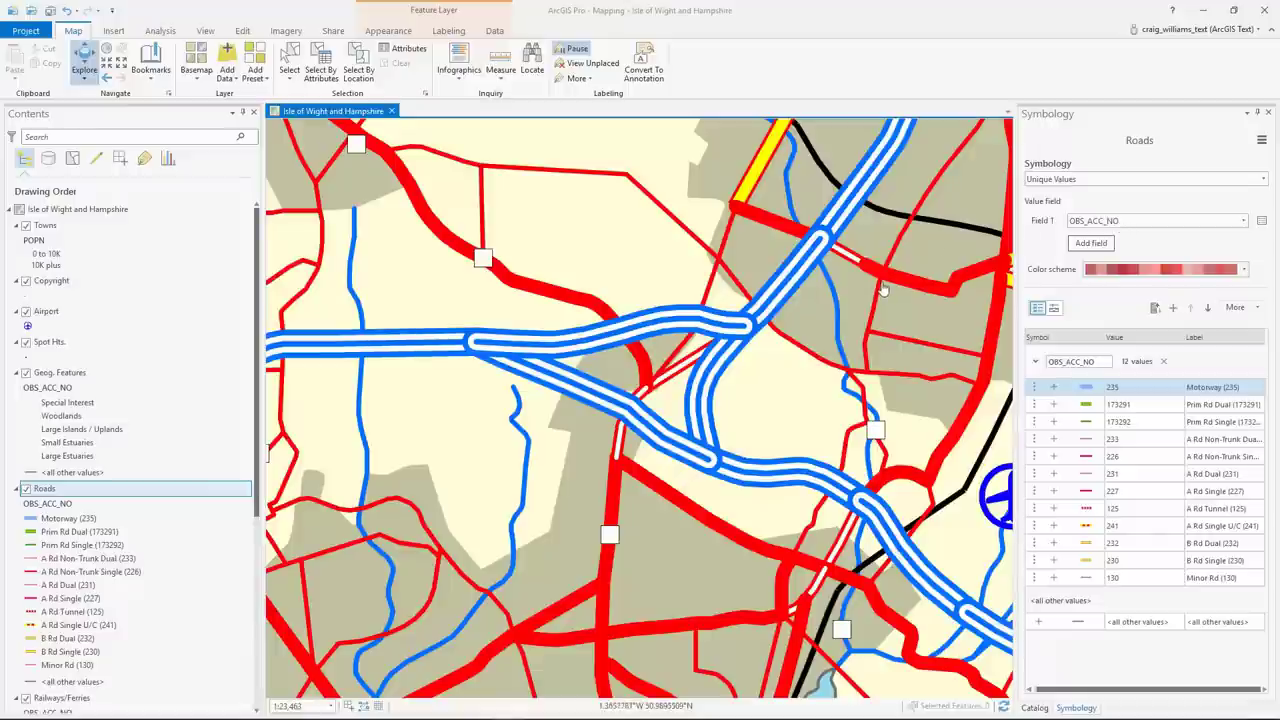
Step: Enable symbol layer drawing for Roads, keeping Join and Merge for Prim Rd Dual
left_click(1261, 142)
left_click(1183, 171)
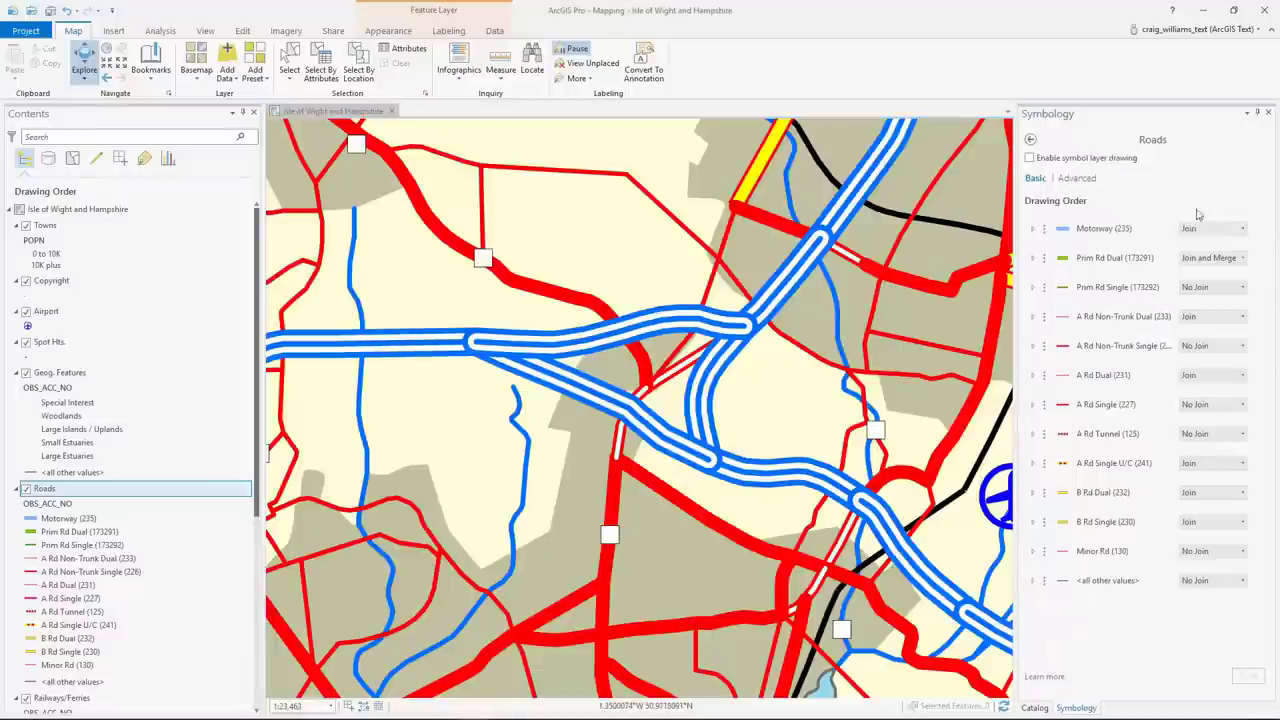
left_click(1053, 161)
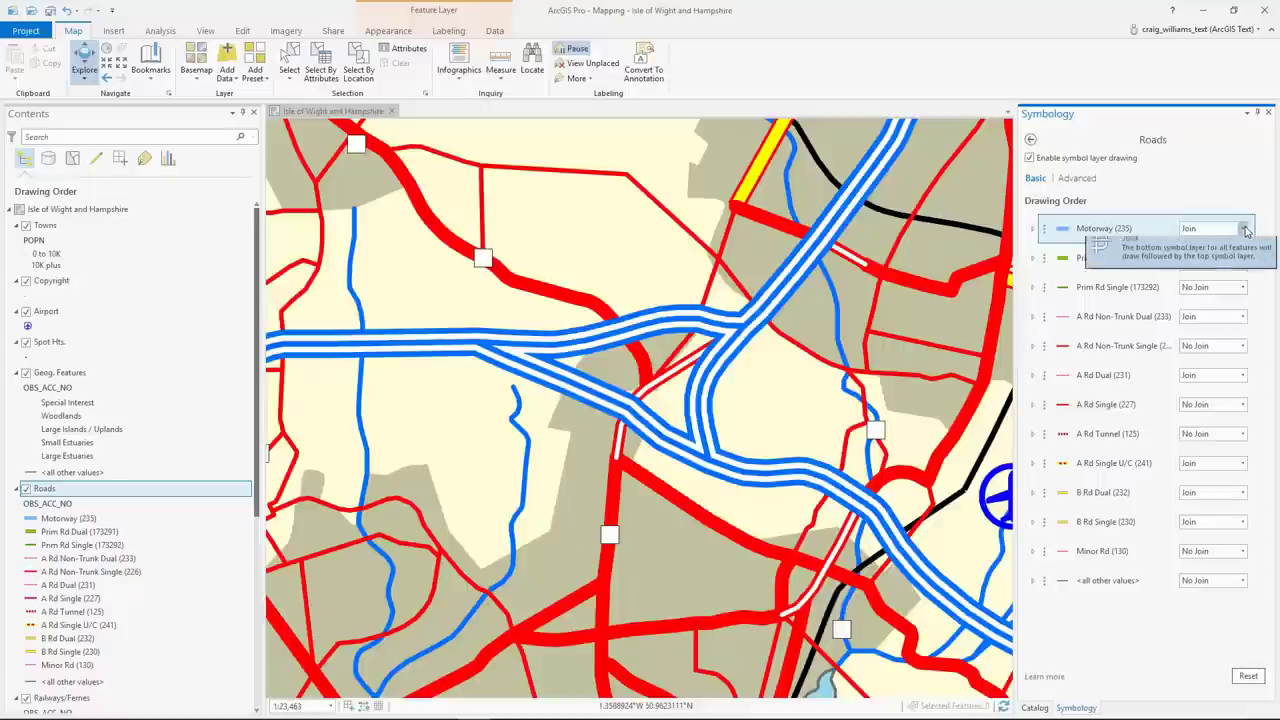
left_click(1243, 258)
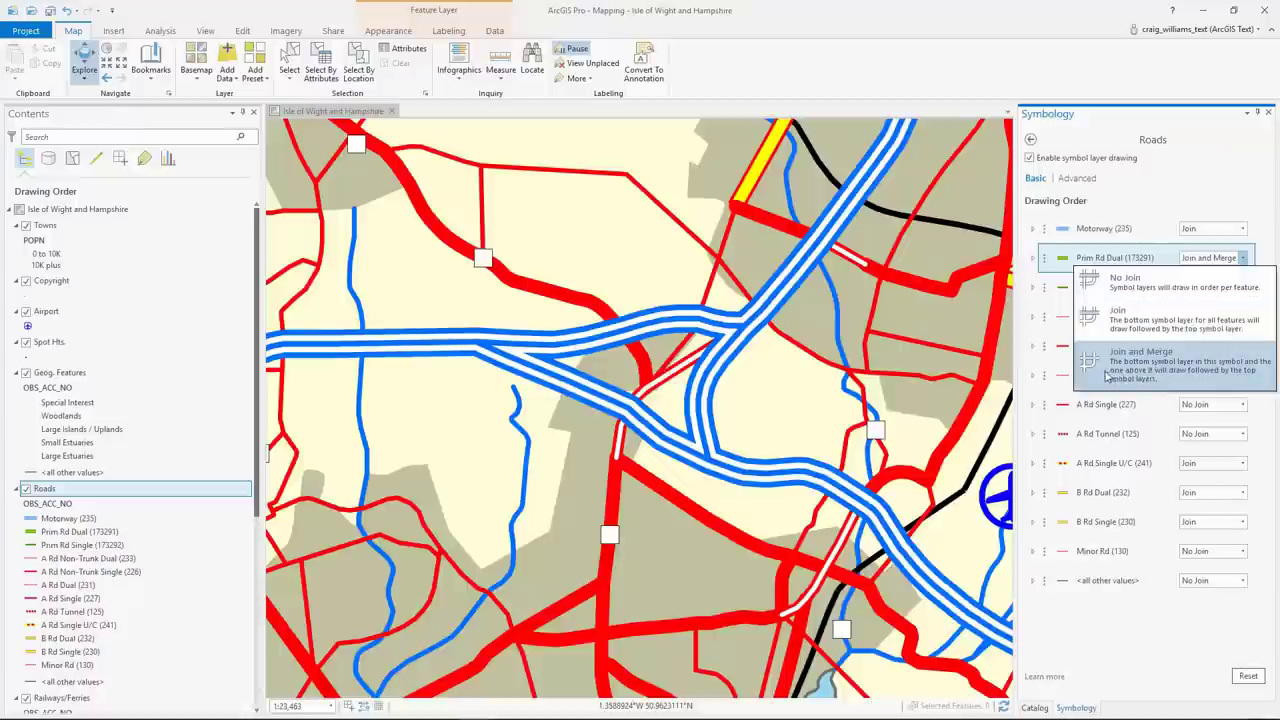
left_click(1190, 193)
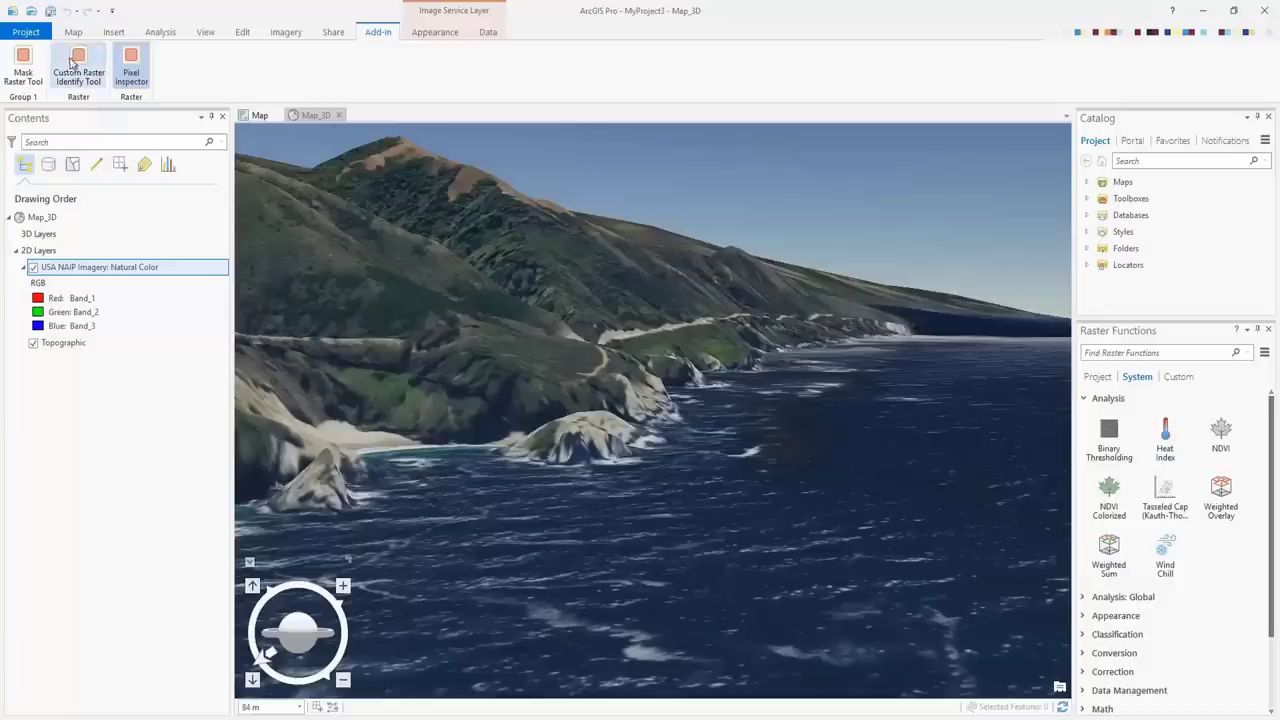
Step: Inspect coastline pixel values with the Custom Raster Identify and Pixel Inspector add-ins
left_click(78, 62)
left_click(578, 381)
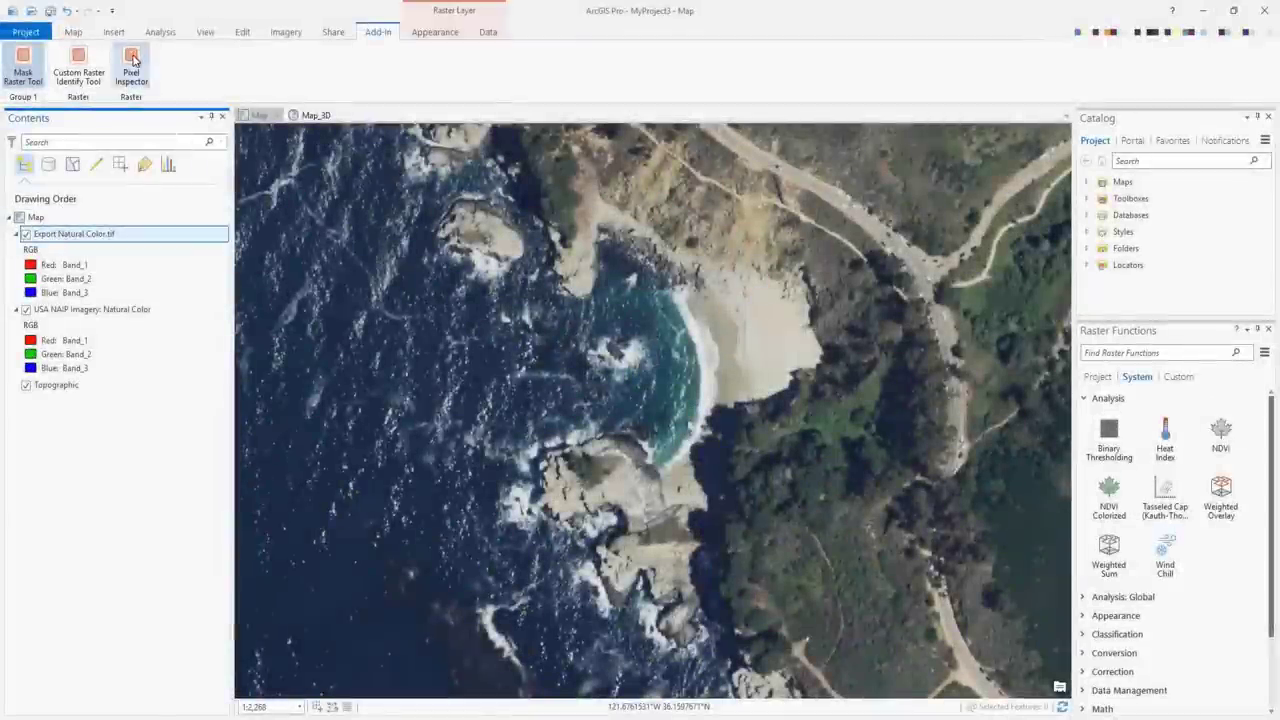
left_click(131, 65)
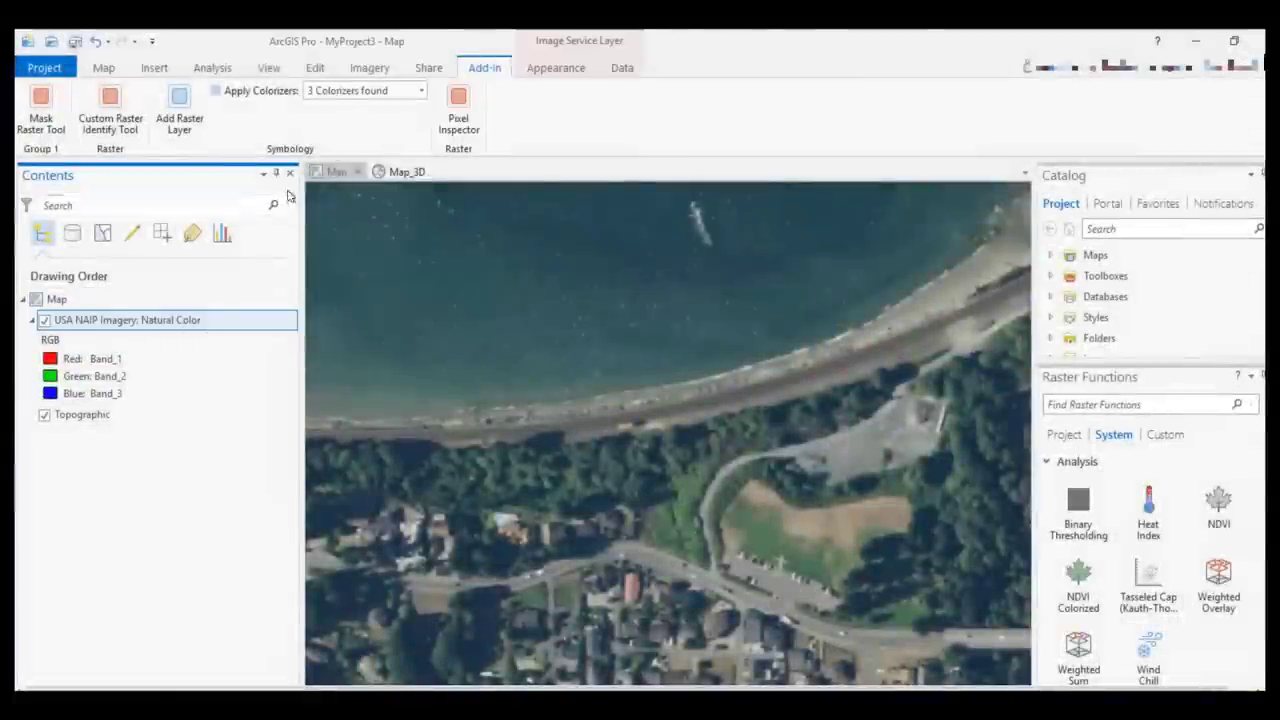
Step: Apply the stretch, RGB, then vector field colorizers to the imagery
left_click(421, 90)
left_click(378, 134)
left_click(421, 90)
left_click(345, 155)
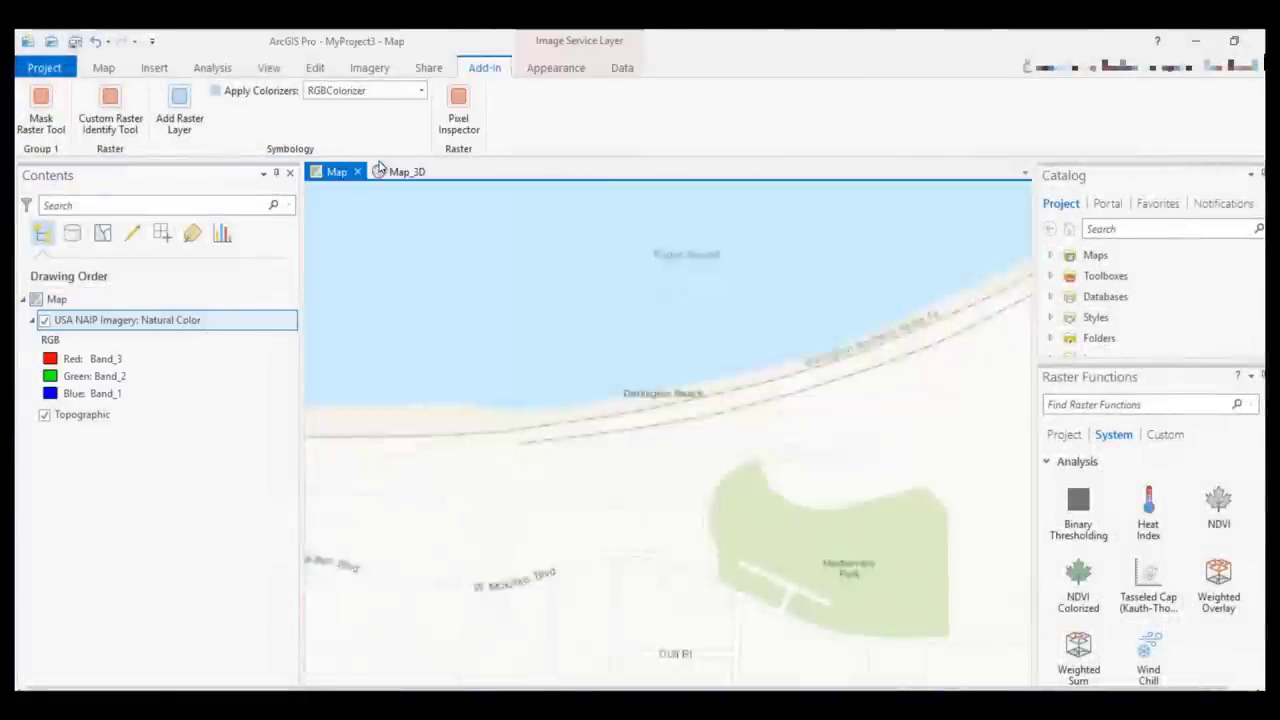
left_click(421, 90)
left_click(389, 177)
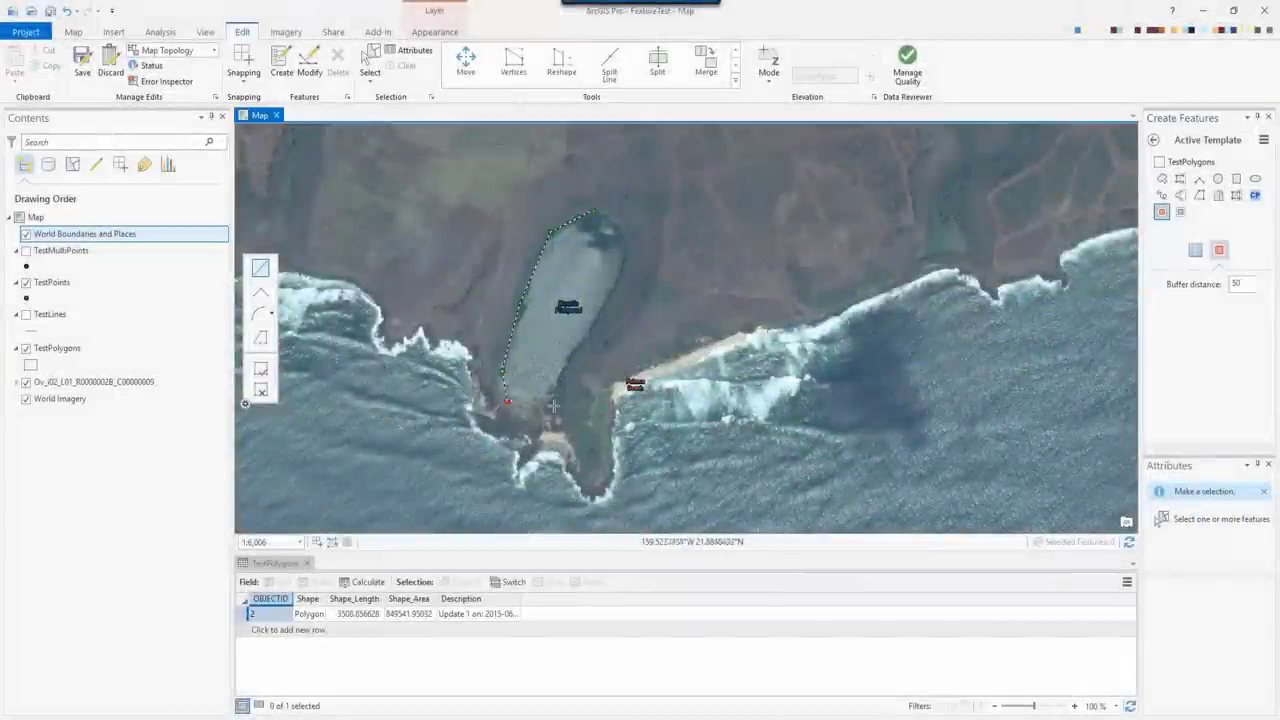
Step: Sketch a buffered polygon and two circles of radius 500 and 200 in TestPolygons
double_click(562, 378)
left_click(1181, 212)
left_click(875, 300)
type("200")
left_click(880, 293)
left_click(1195, 250)
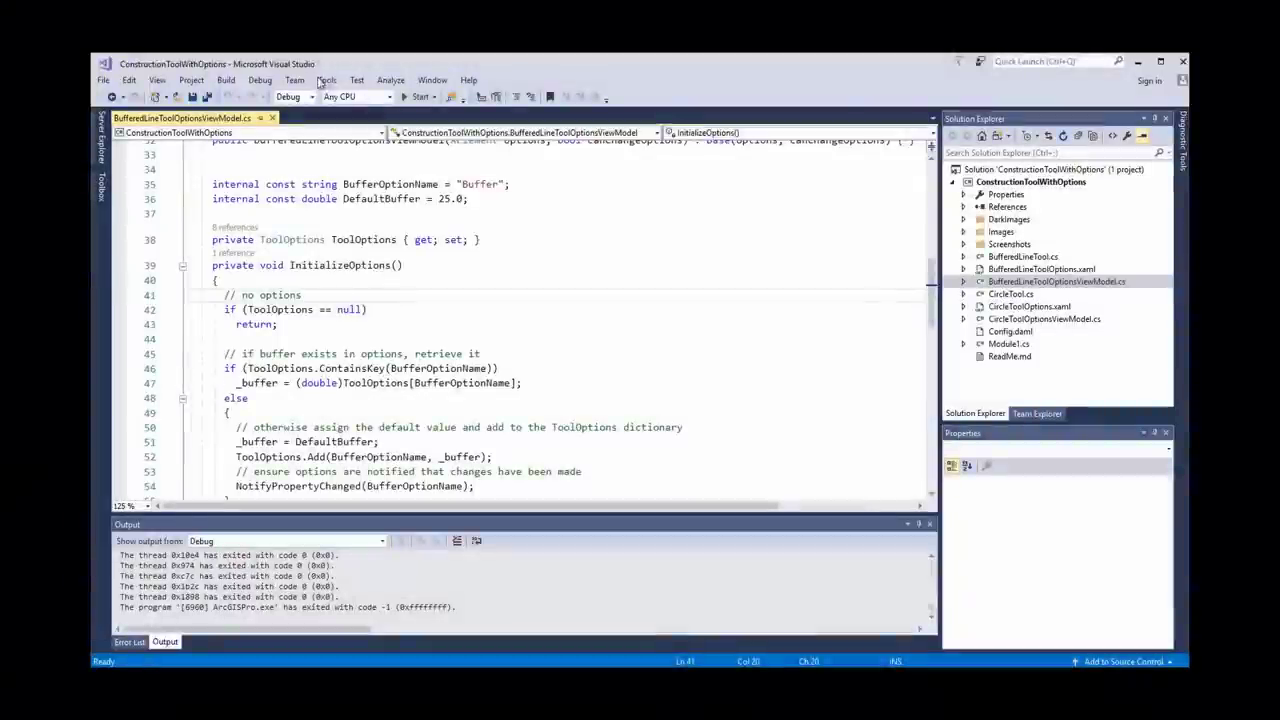
Step: Search the online extensions marketplace for 'arcgis pro'
left_click(327, 80)
left_click(349, 96)
left_click(370, 258)
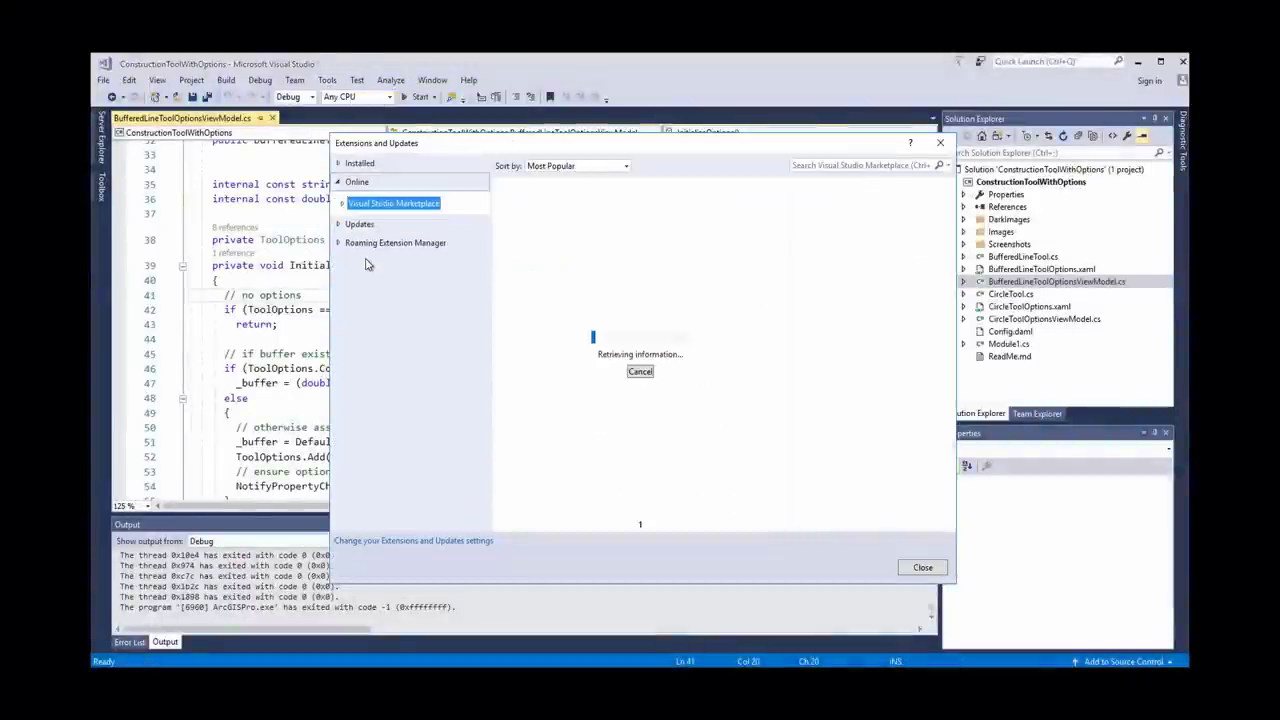
left_click(830, 165)
type("arcgis pro")
key("Return")
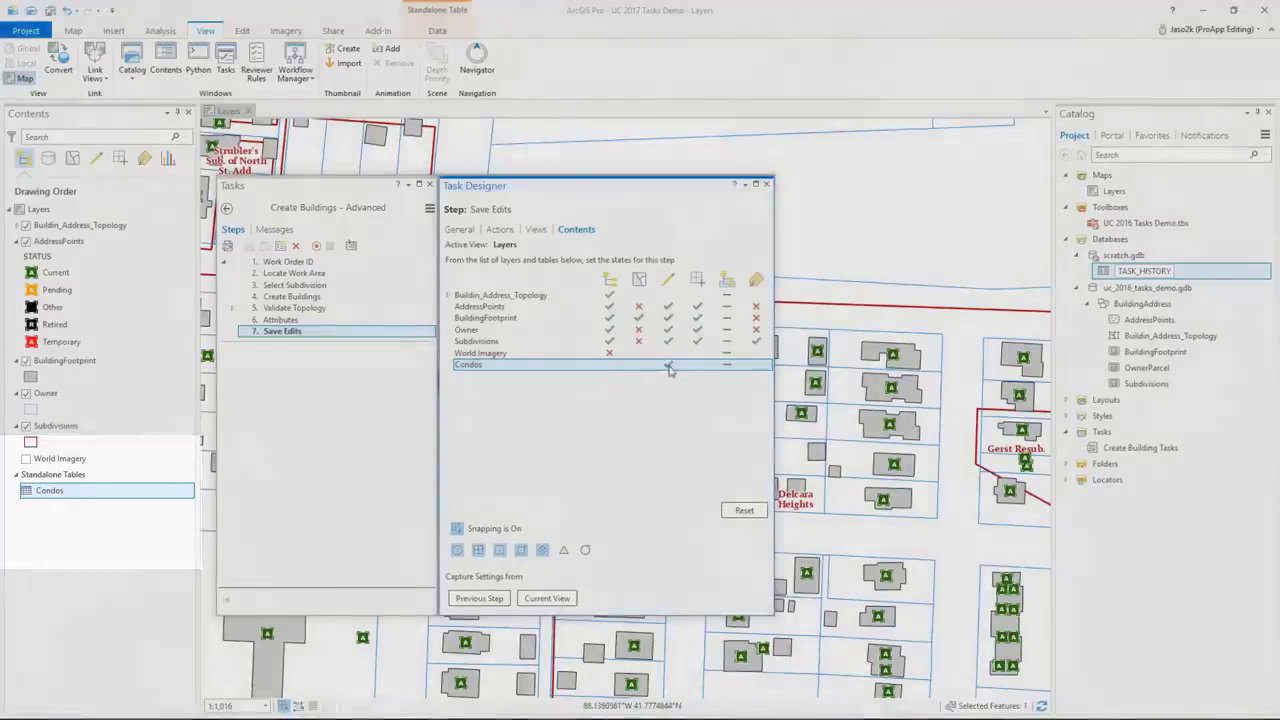
Step: Adjust the Condos layer states for the task step, leaving editing turned off
left_click(668, 364)
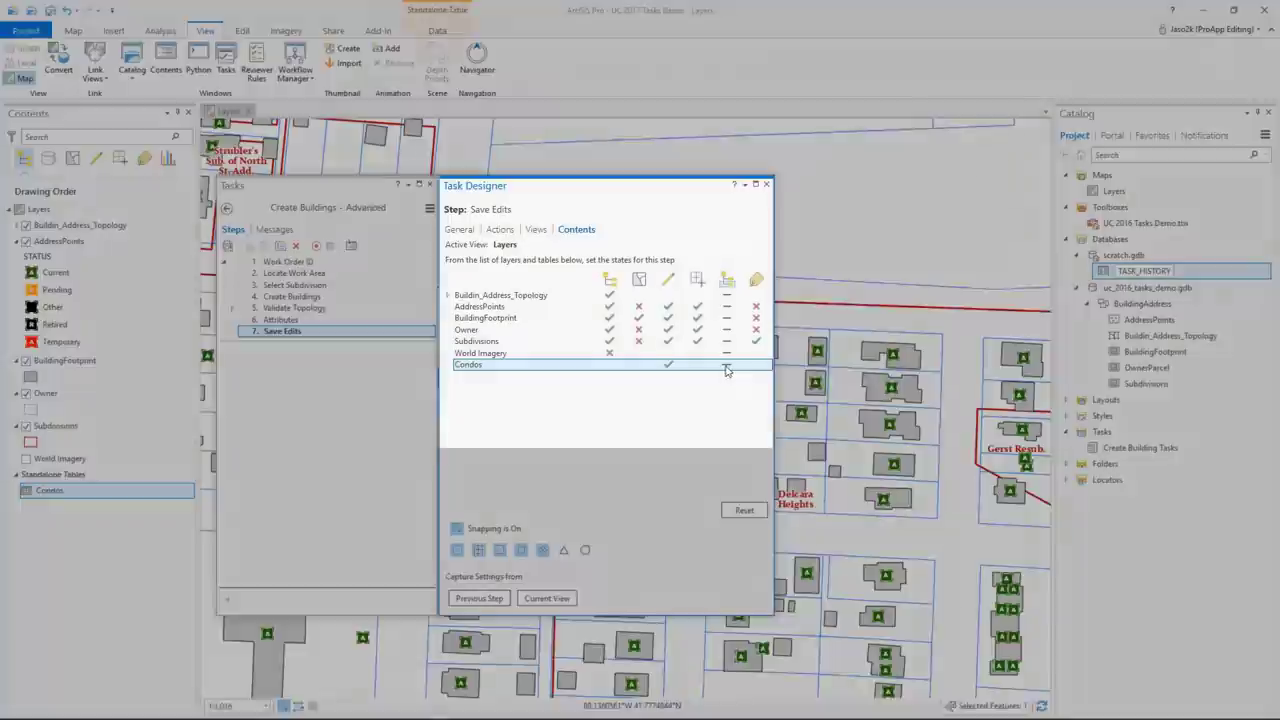
left_click(727, 365)
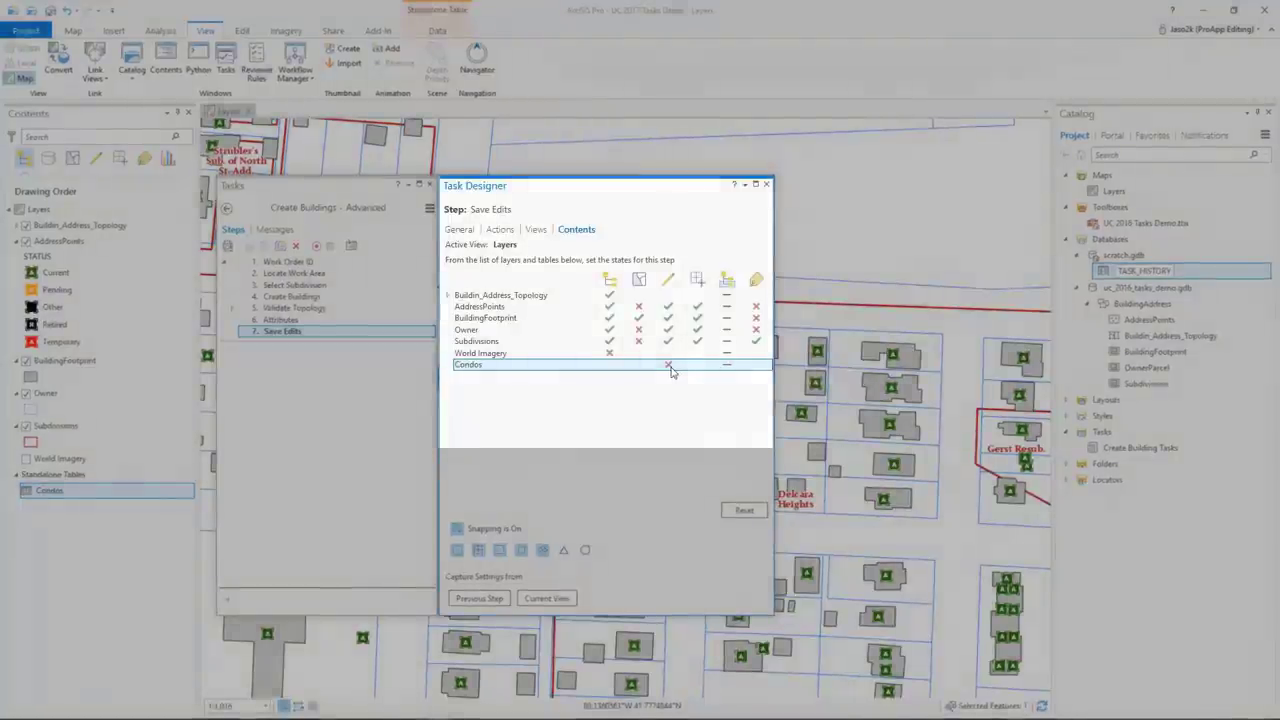
left_click(670, 367)
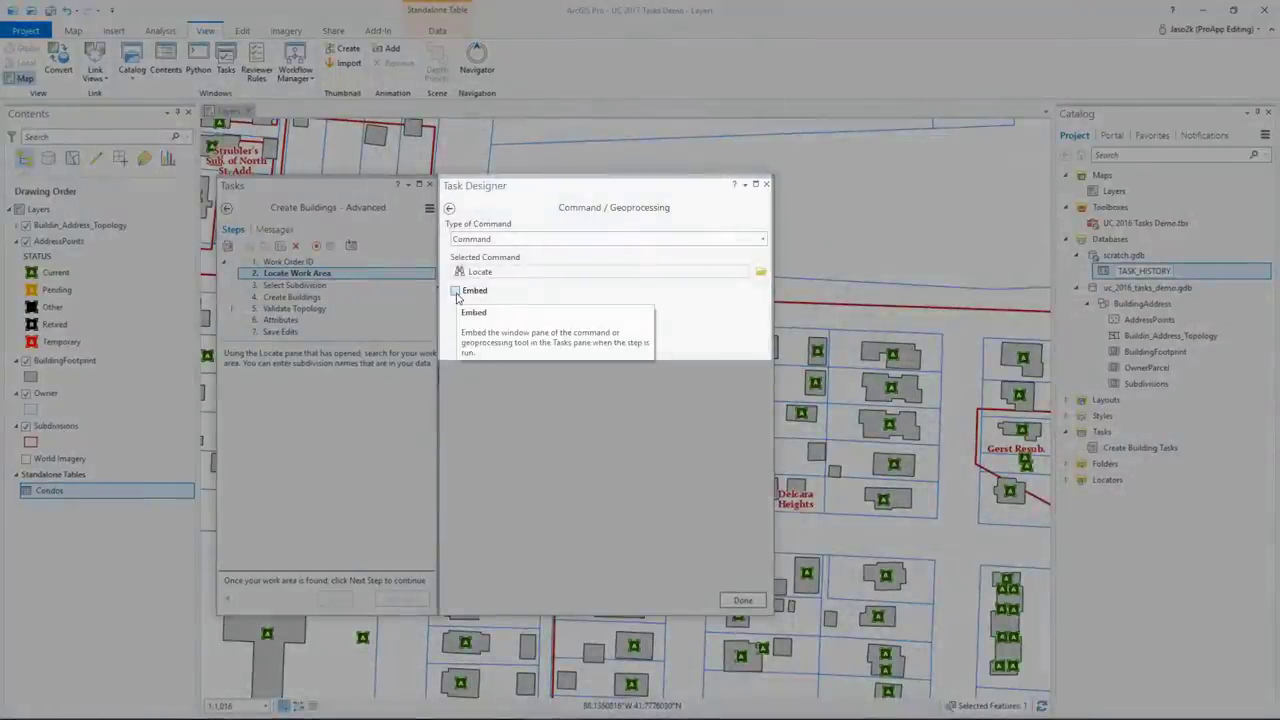
Step: Embed the Locate pane with Subdivisions, XY and Esri World Geocoder providers, then run the task
left_click(456, 292)
left_click(740, 382)
left_click(740, 399)
left_click(740, 416)
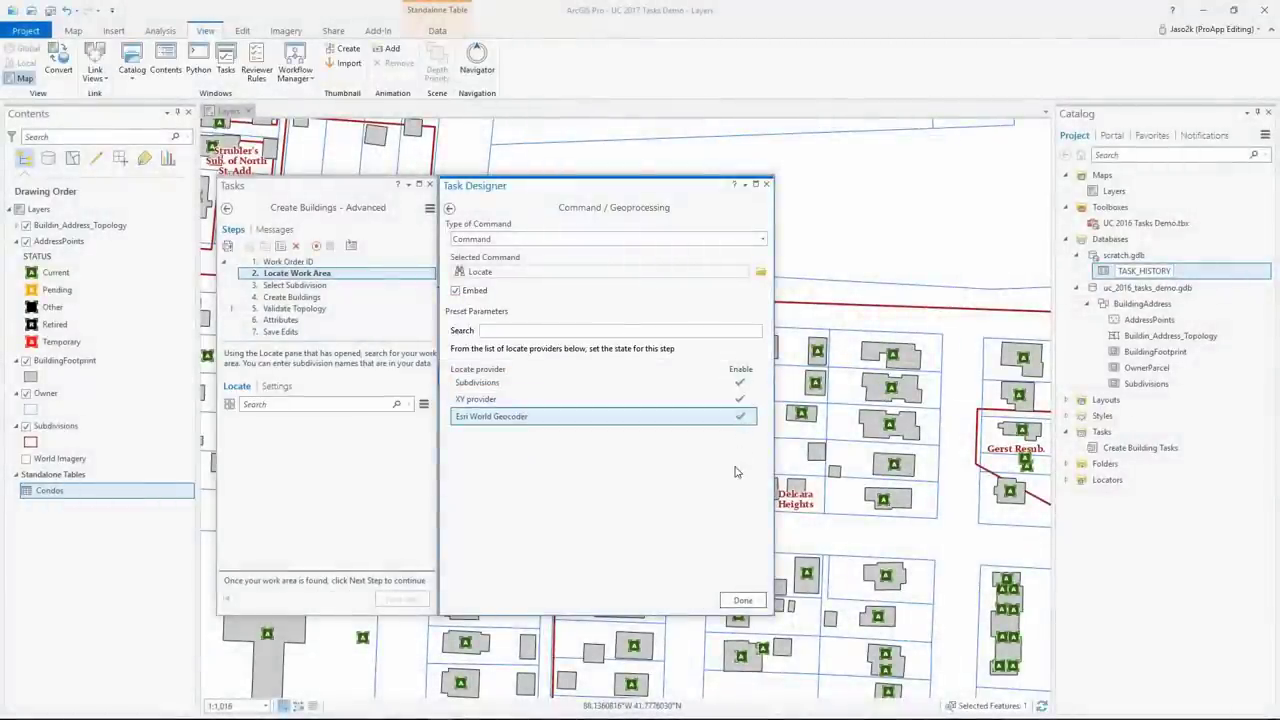
type("Sub")
left_click(742, 601)
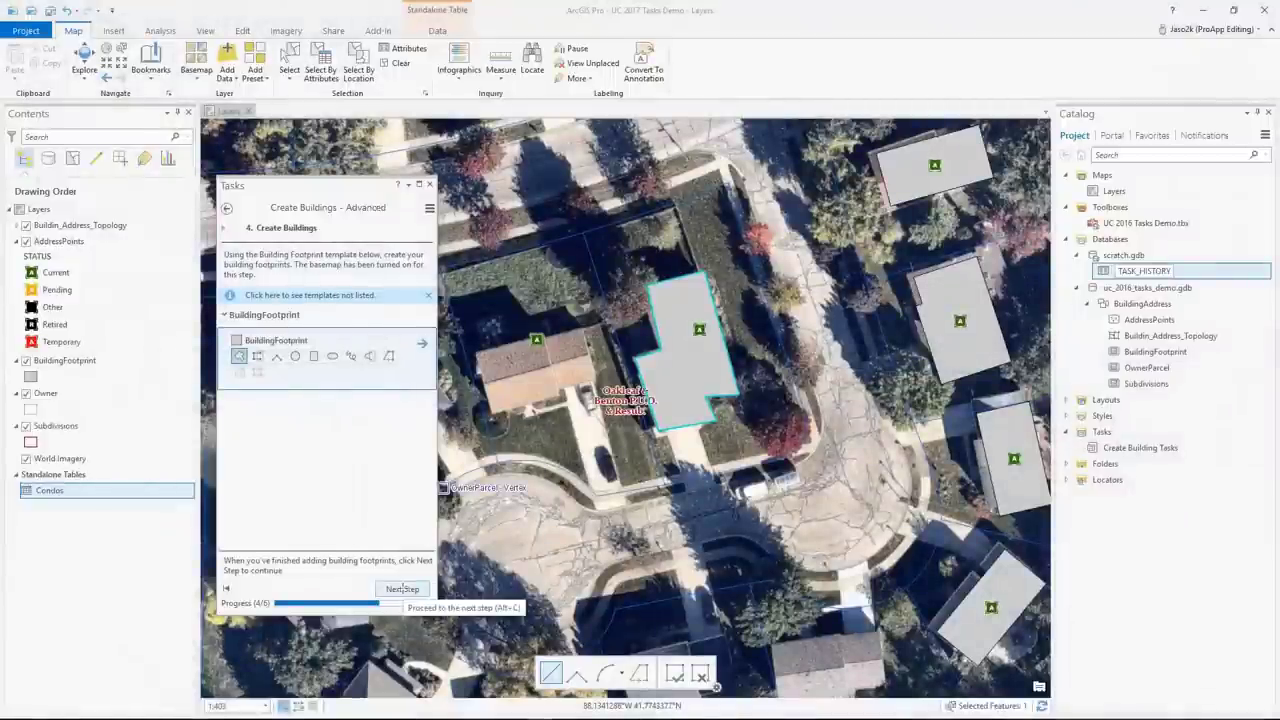
left_click(403, 589)
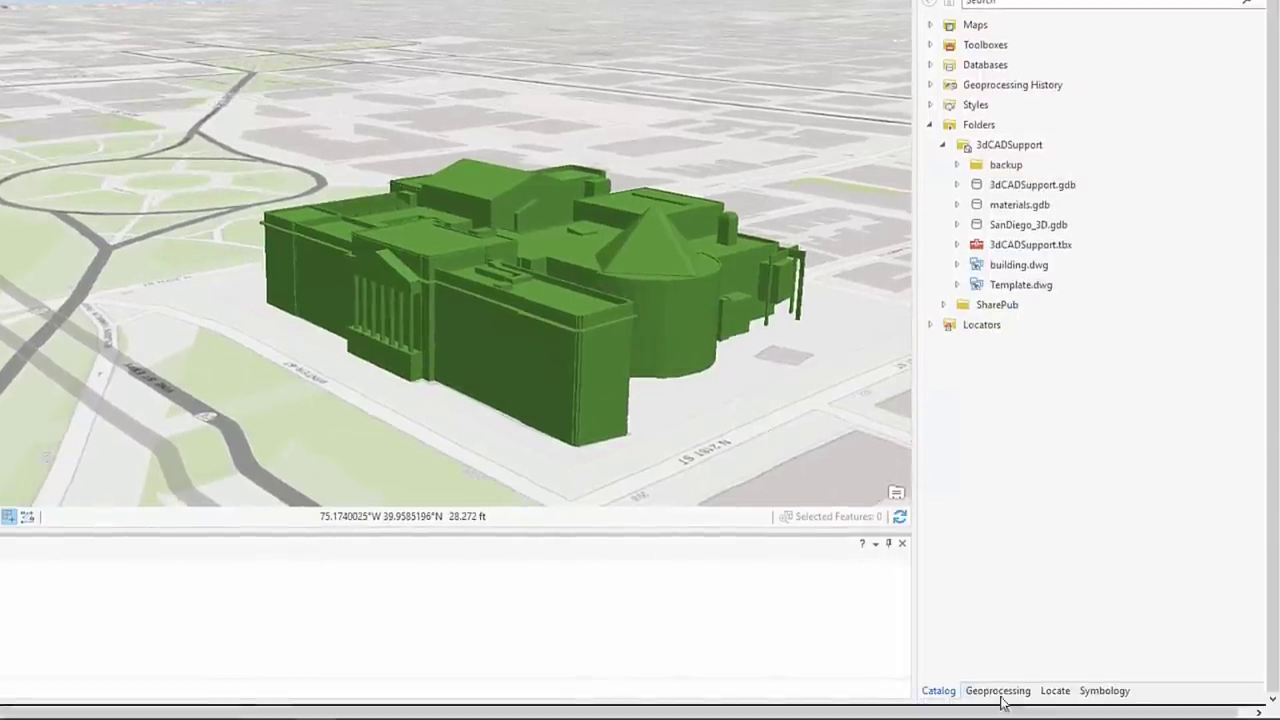
Step: Set Export to CAD input to no_color_no_texture with output file newbuilding.dwg
left_click(995, 692)
left_click(1240, 62)
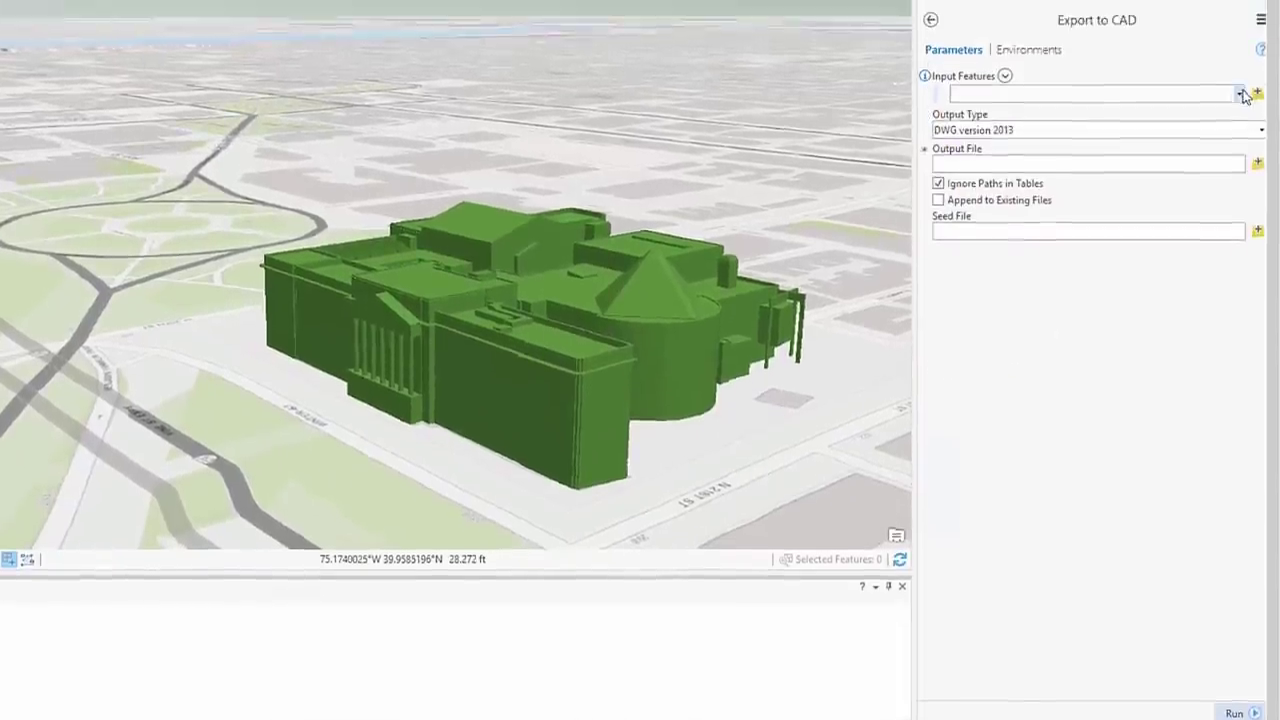
left_click(1008, 83)
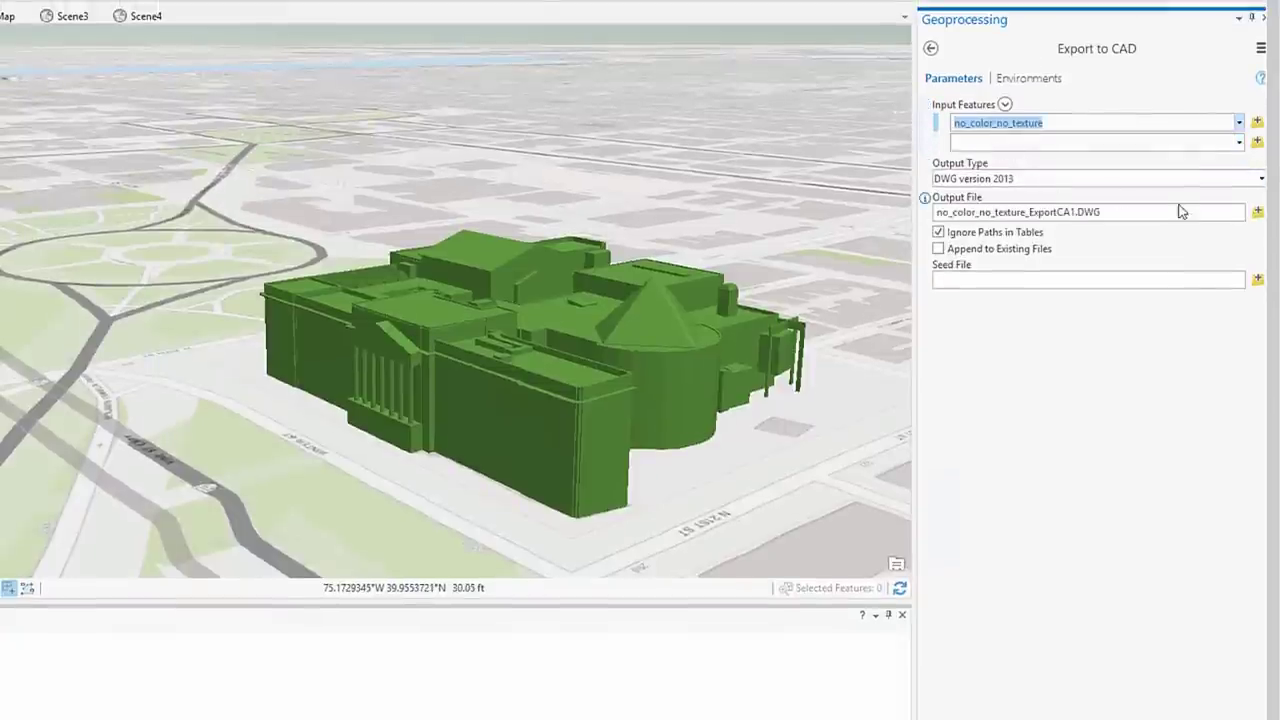
left_click(1255, 212)
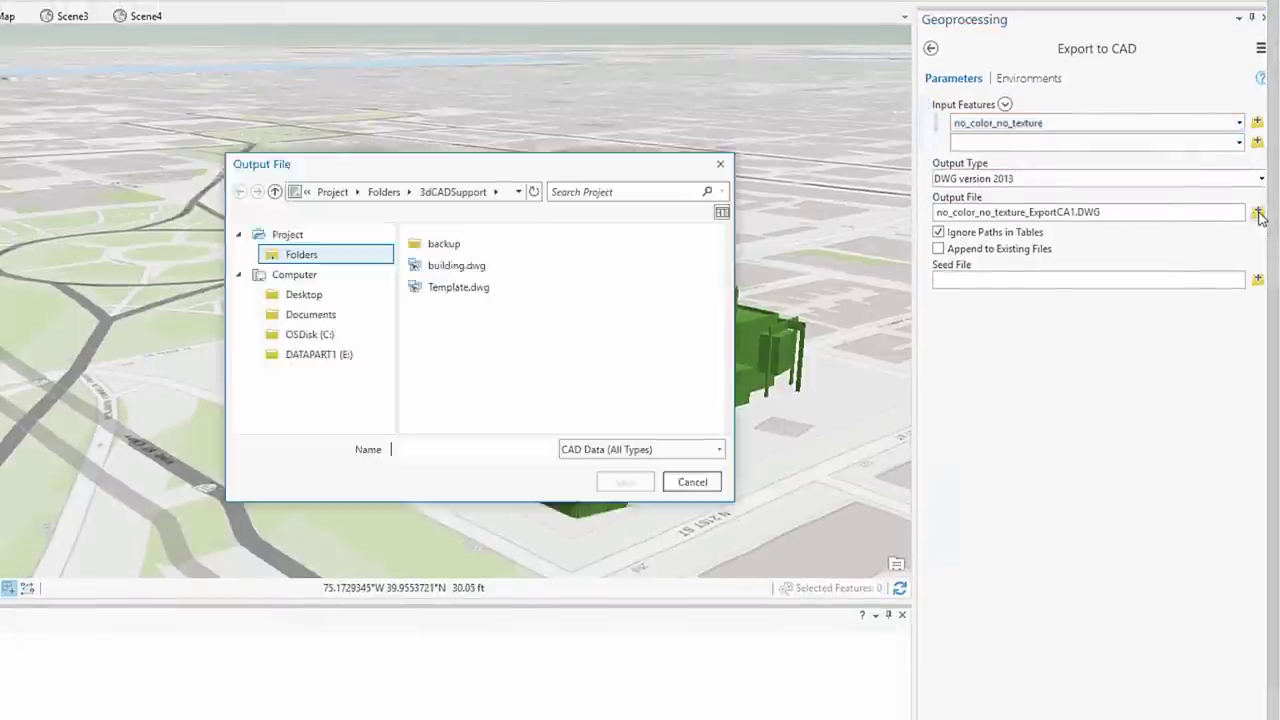
left_click(432, 449)
type("newbuilding.dwg")
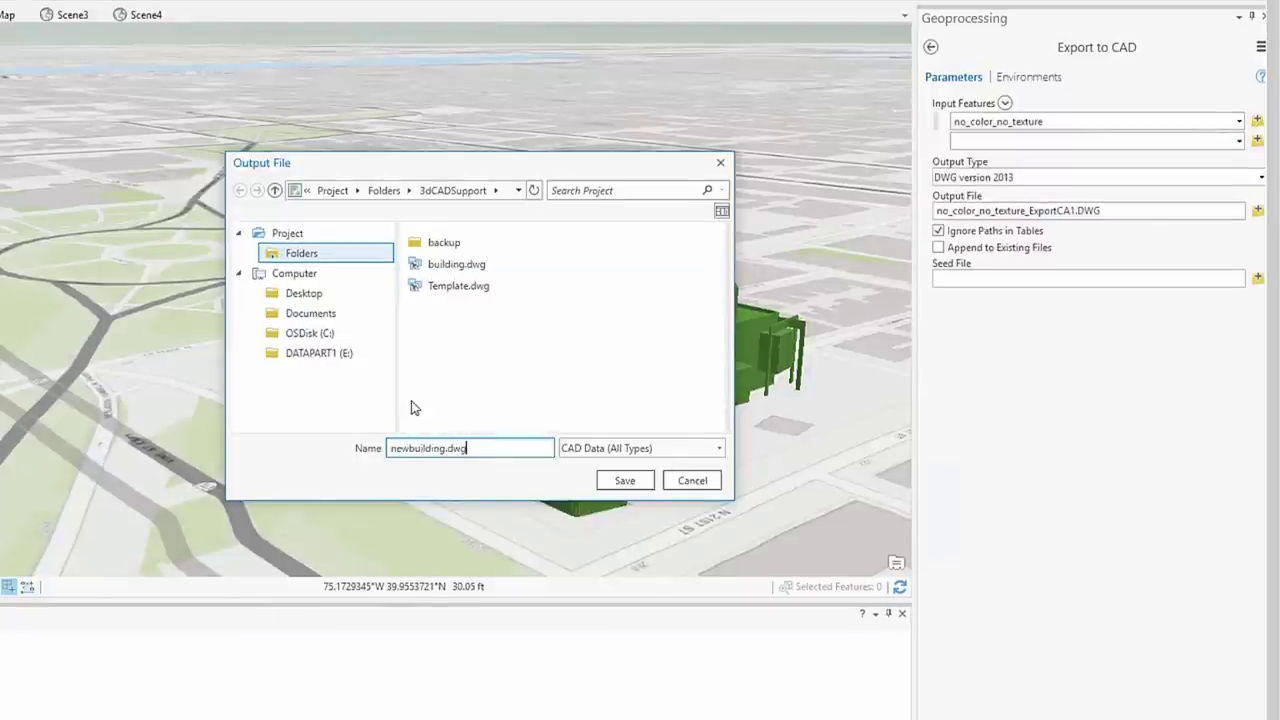
left_click(624, 481)
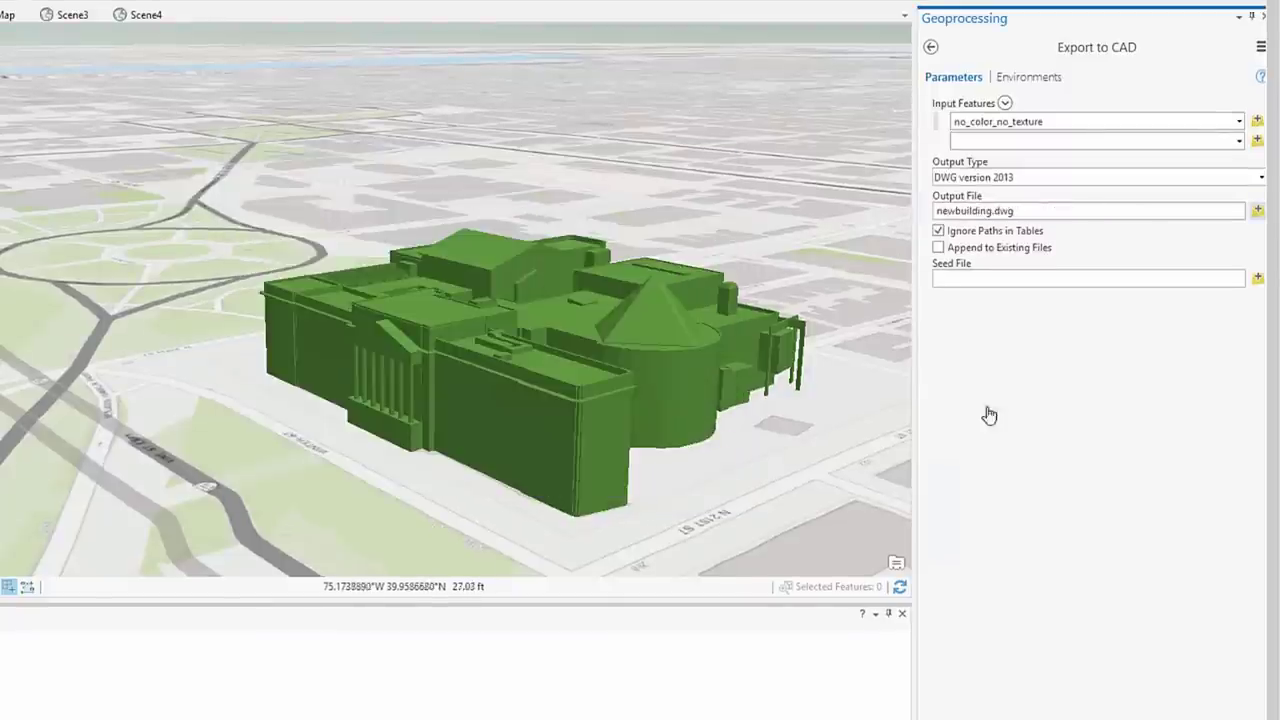
Step: Use Template.dwg as the seed file and run the export from the 2D map
left_click(1258, 279)
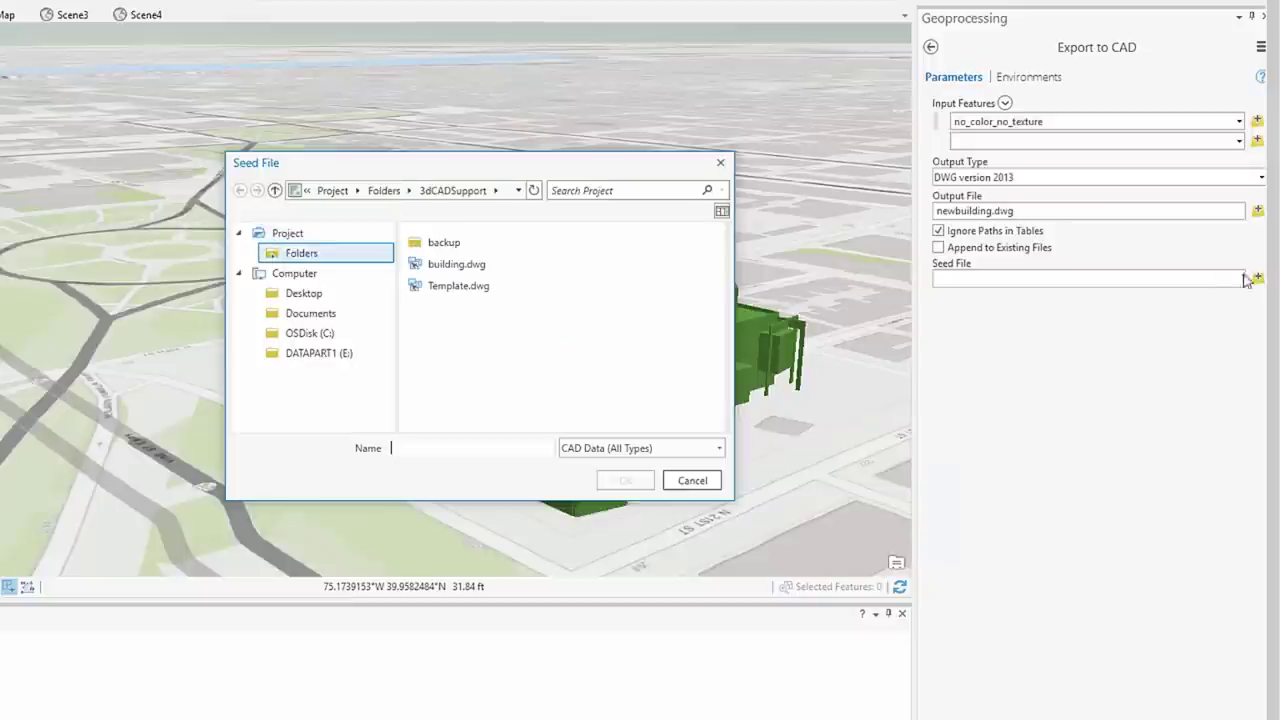
left_click(440, 287)
left_click(628, 484)
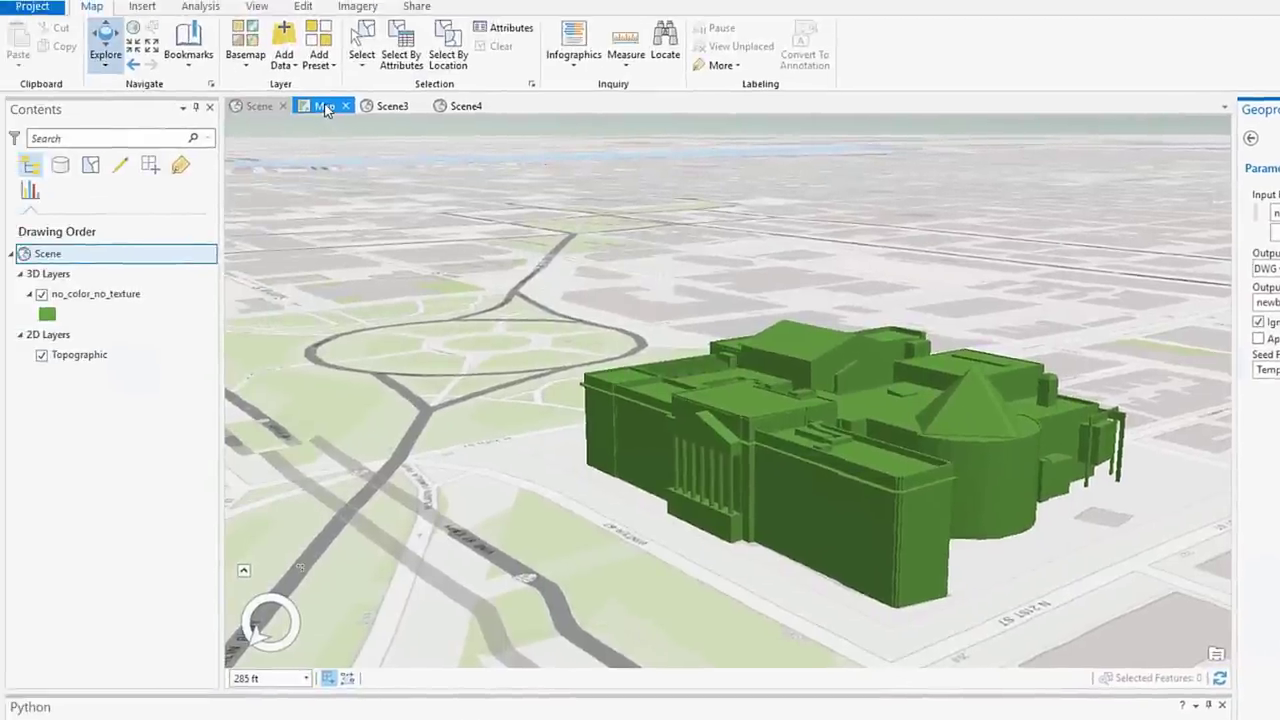
left_click(324, 107)
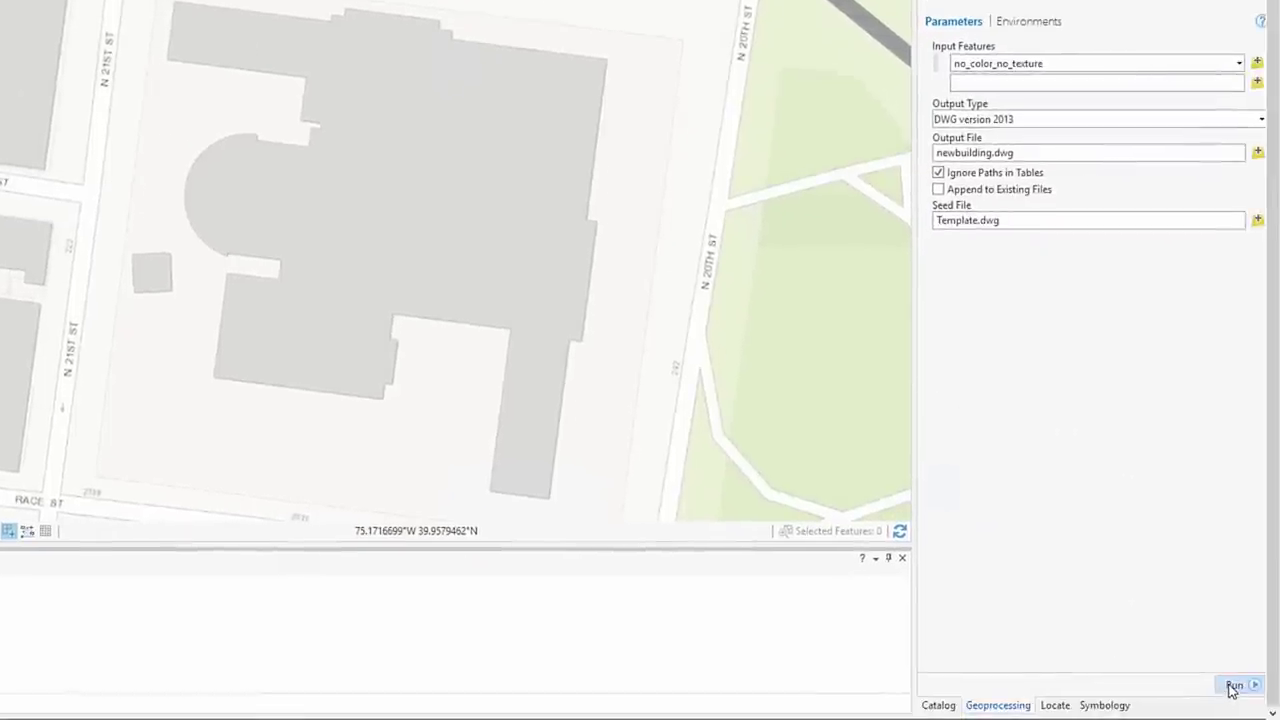
left_click(1233, 687)
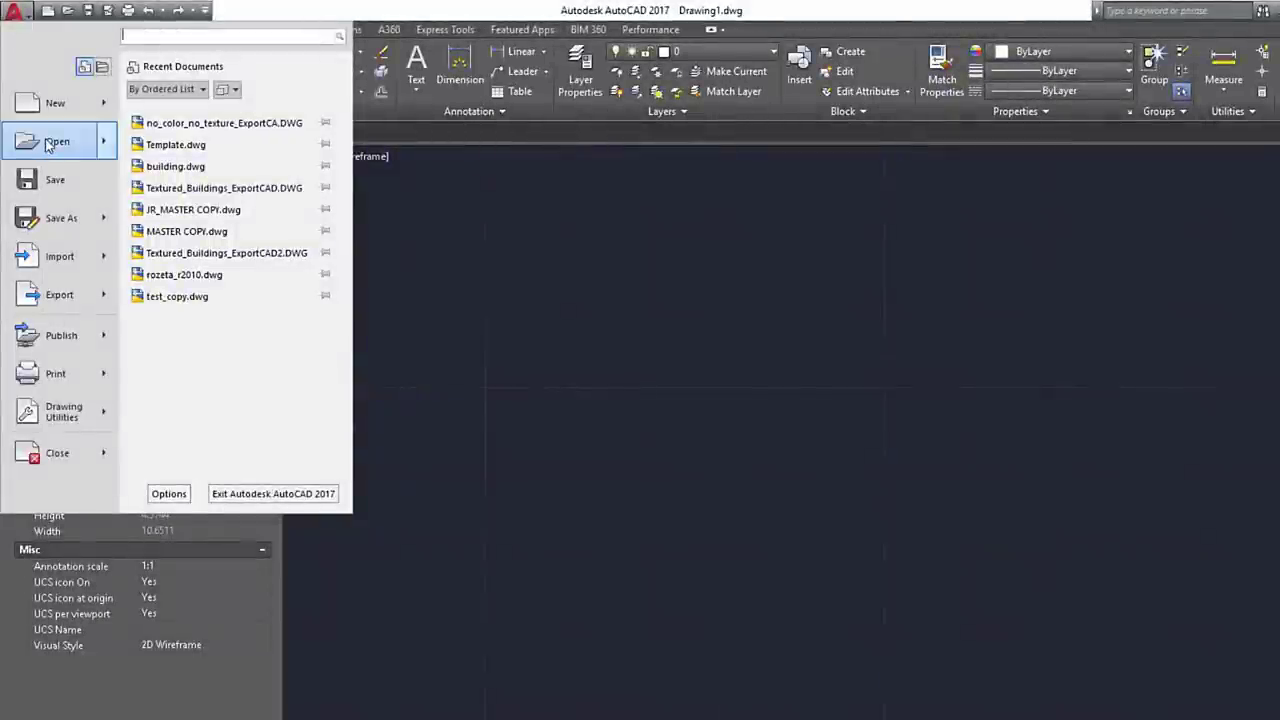
Step: Open newbuilding.dwg in AutoCAD and select the building to see its Mesh properties
left_click(47, 145)
left_click(632, 364)
left_click(1142, 643)
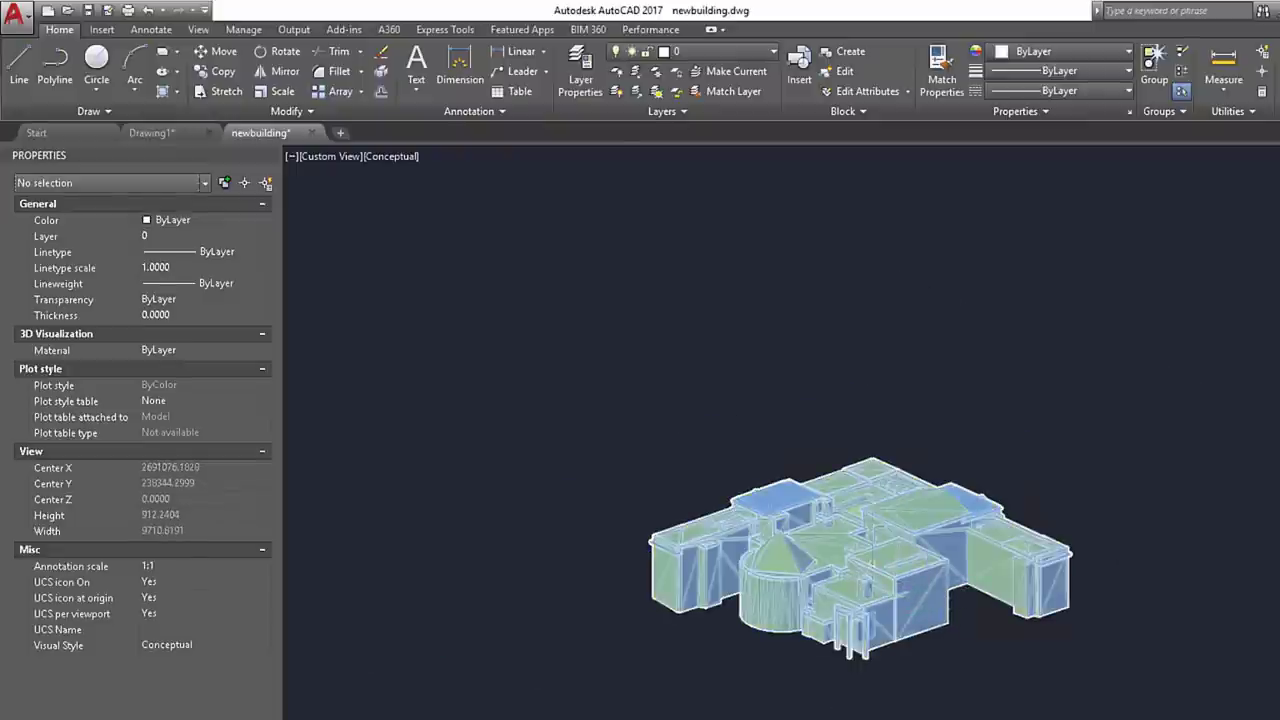
left_click(866, 551)
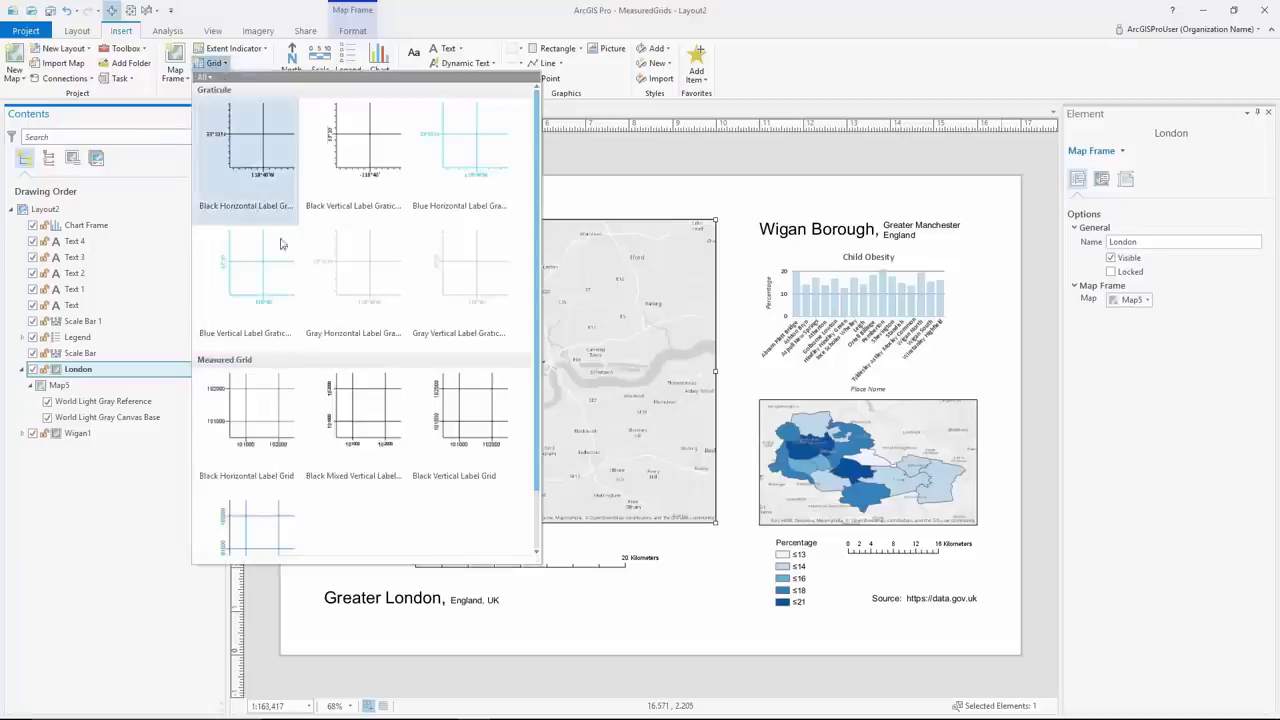
Step: Add a Blue Vertical Label Grid to the map frame using British National Grid
scroll(255, 500, "down", 1)
left_click(245, 484)
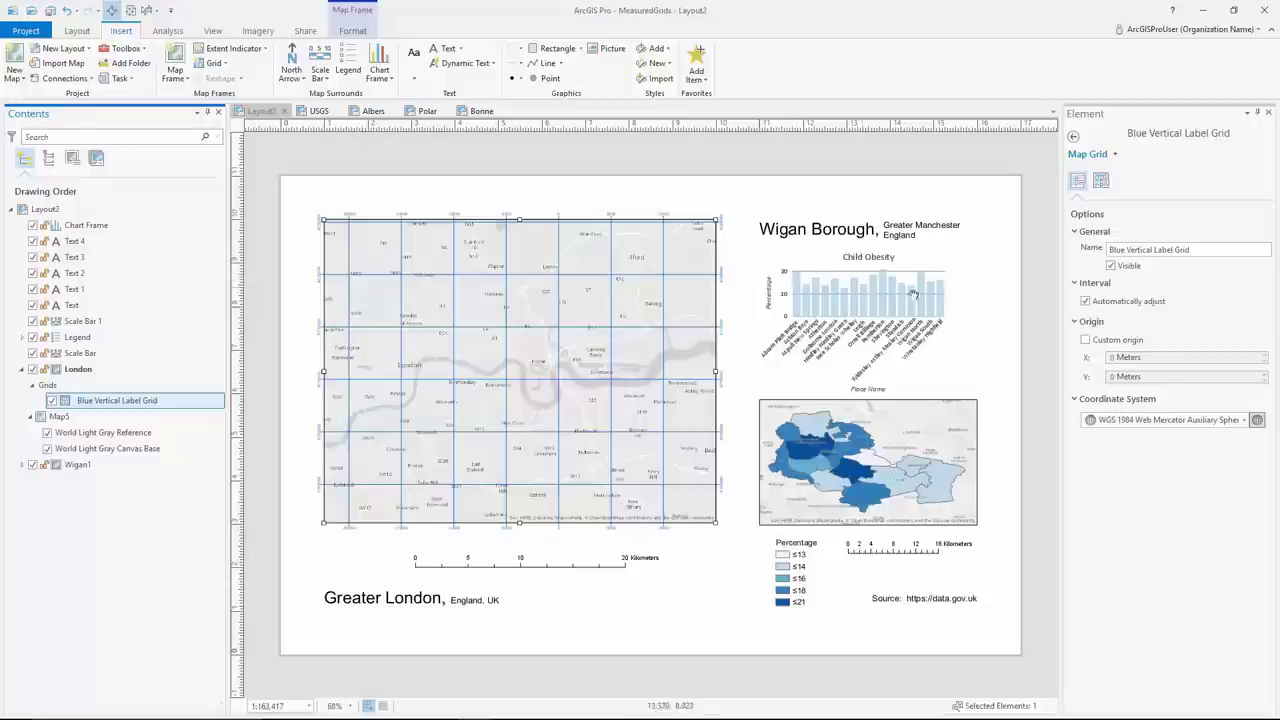
left_click(1257, 421)
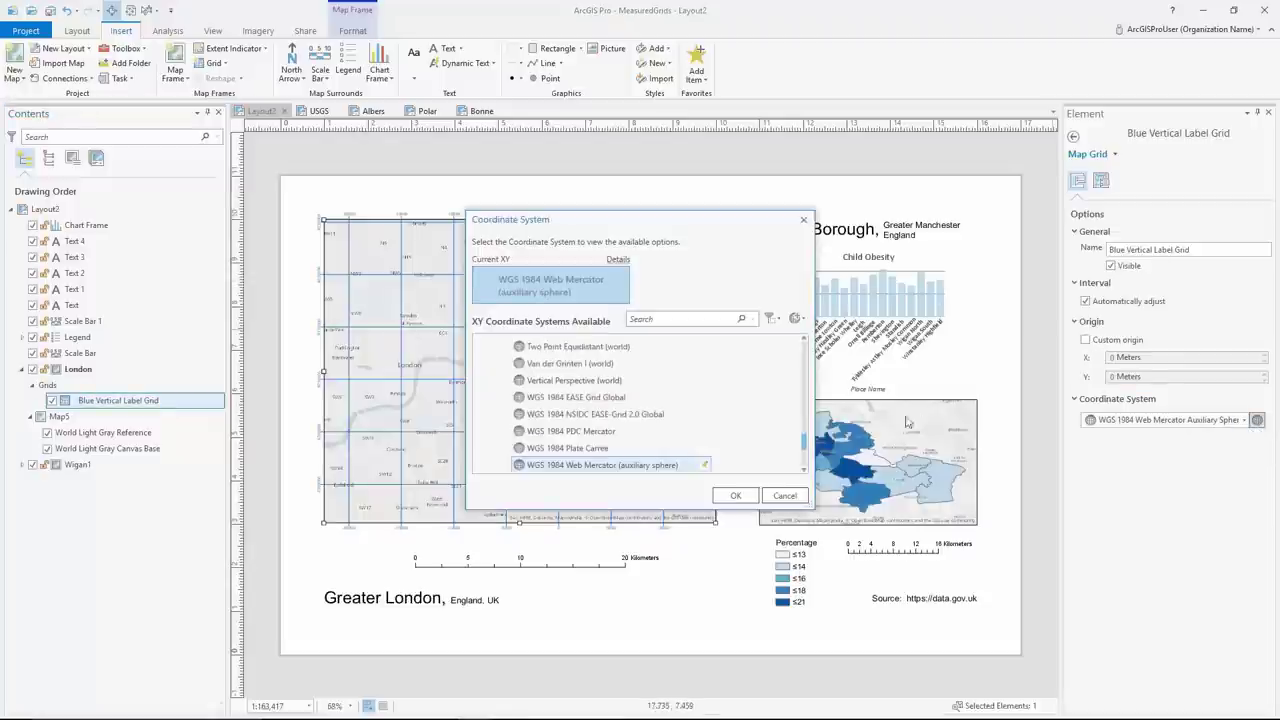
left_click(688, 321)
type("br")
key("Return")
left_click(493, 376)
double_click(524, 391)
left_click(563, 406)
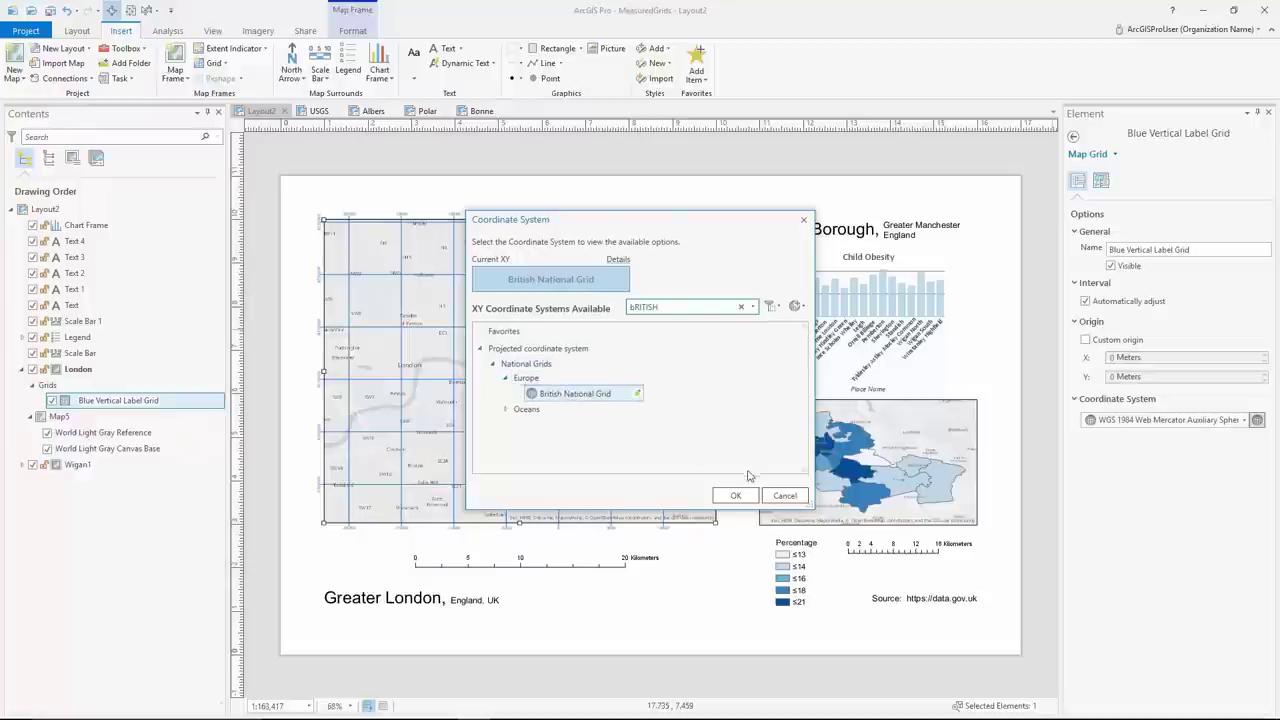
left_click(735, 495)
Step: Jump the map frame to the 4M bookmark, back to London, and zoom the layout in
left_click(77, 31)
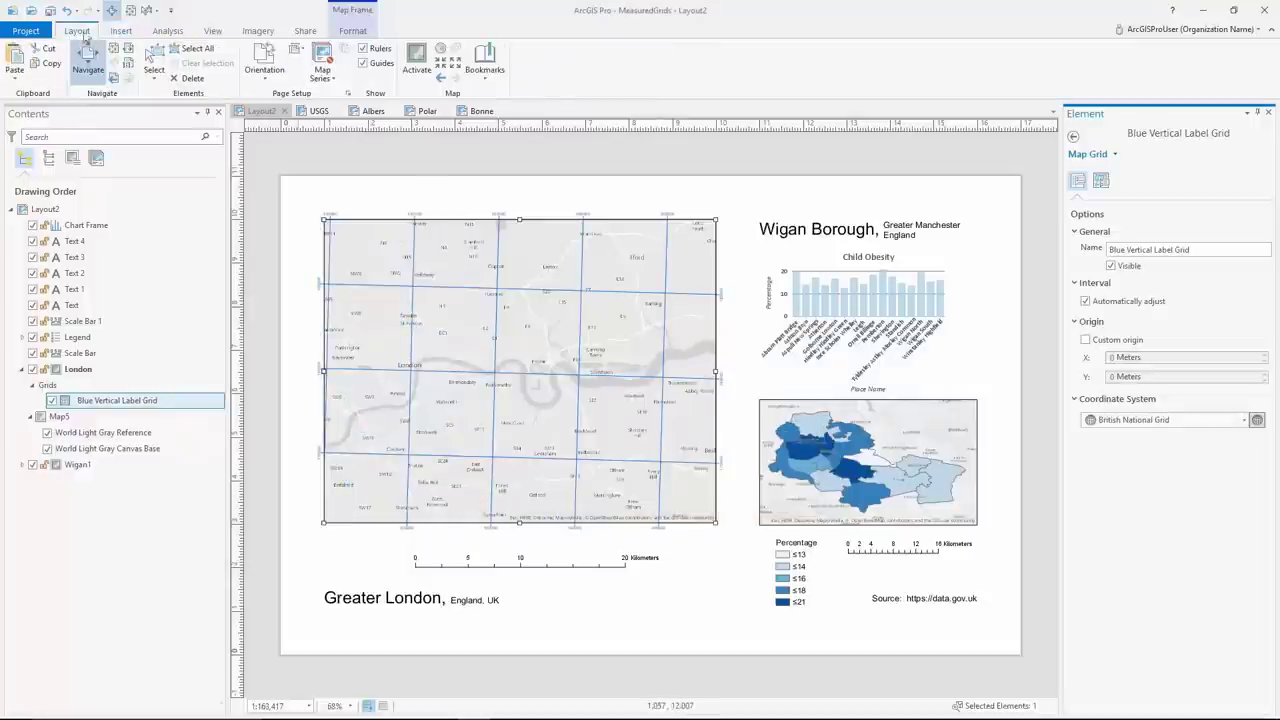
left_click(484, 60)
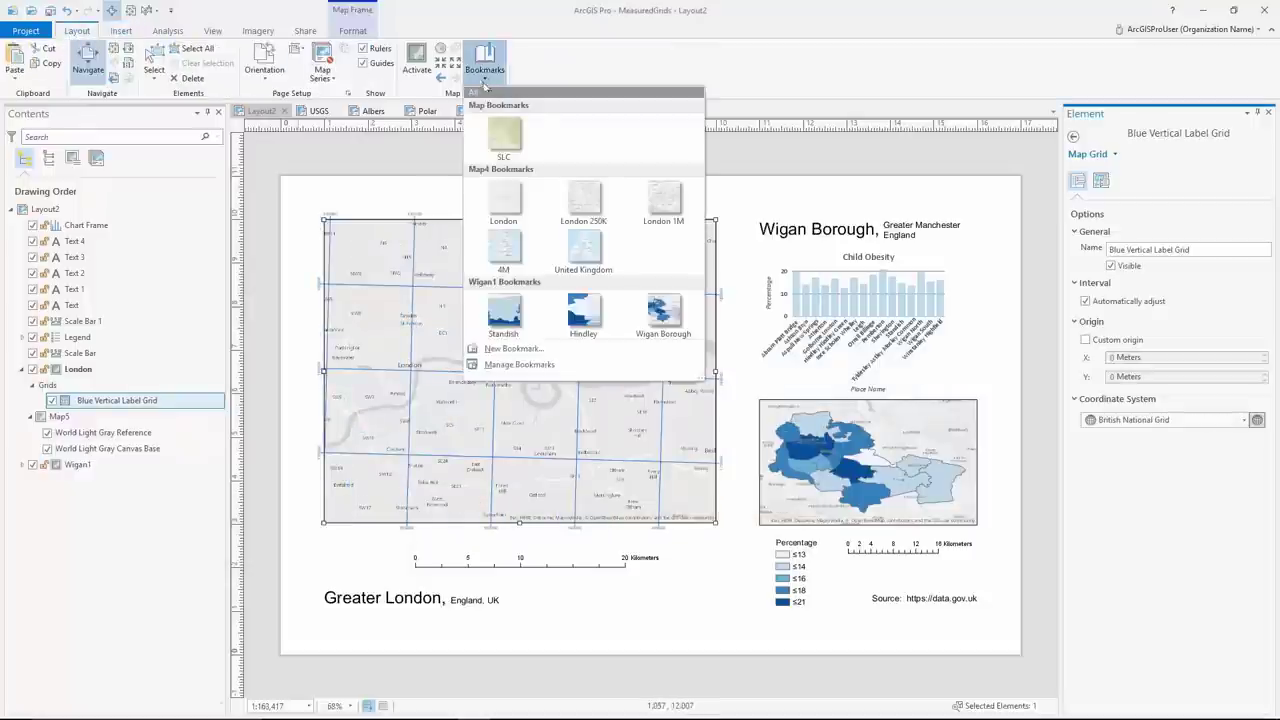
left_click(506, 248)
left_click(486, 62)
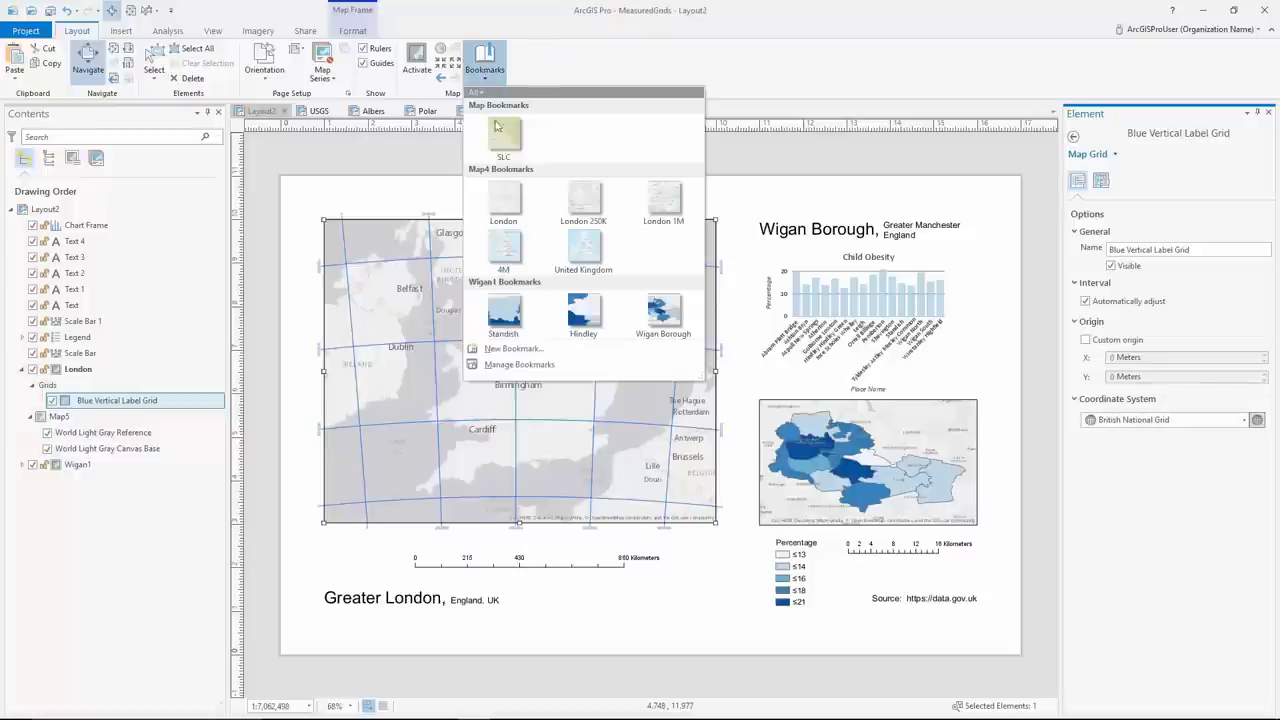
left_click(515, 209)
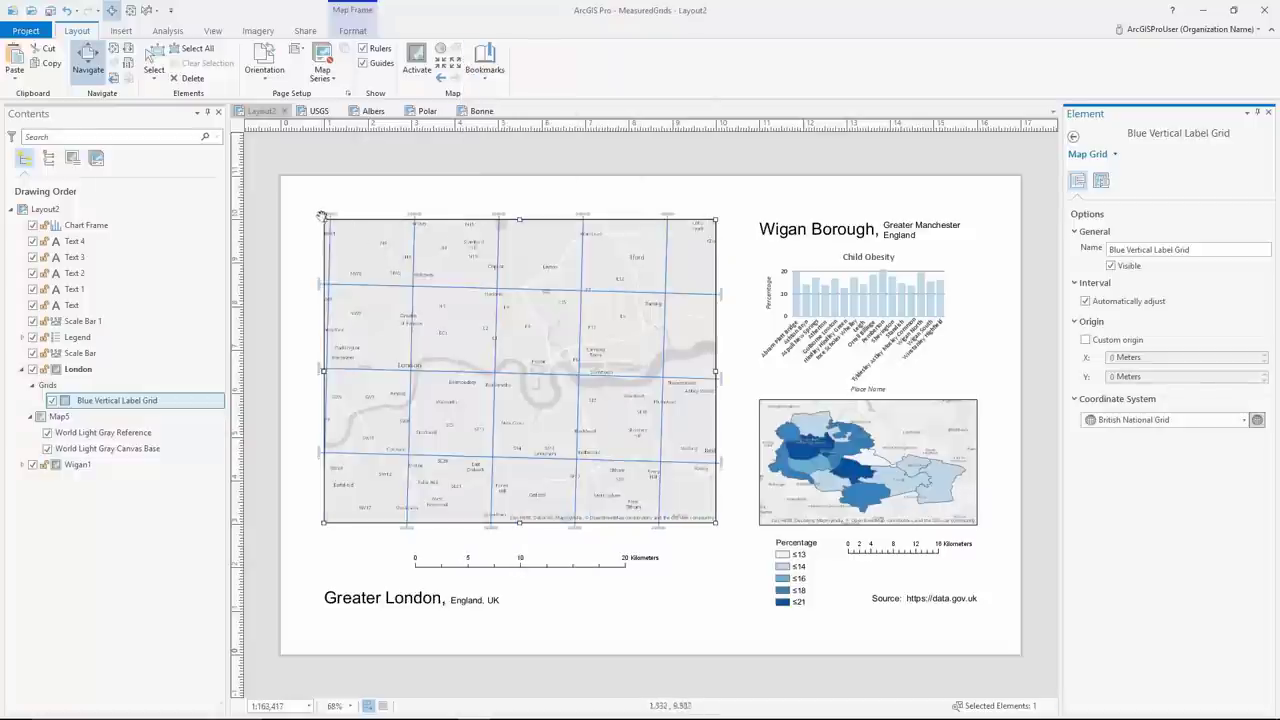
left_click_drag(310, 210, 740, 543)
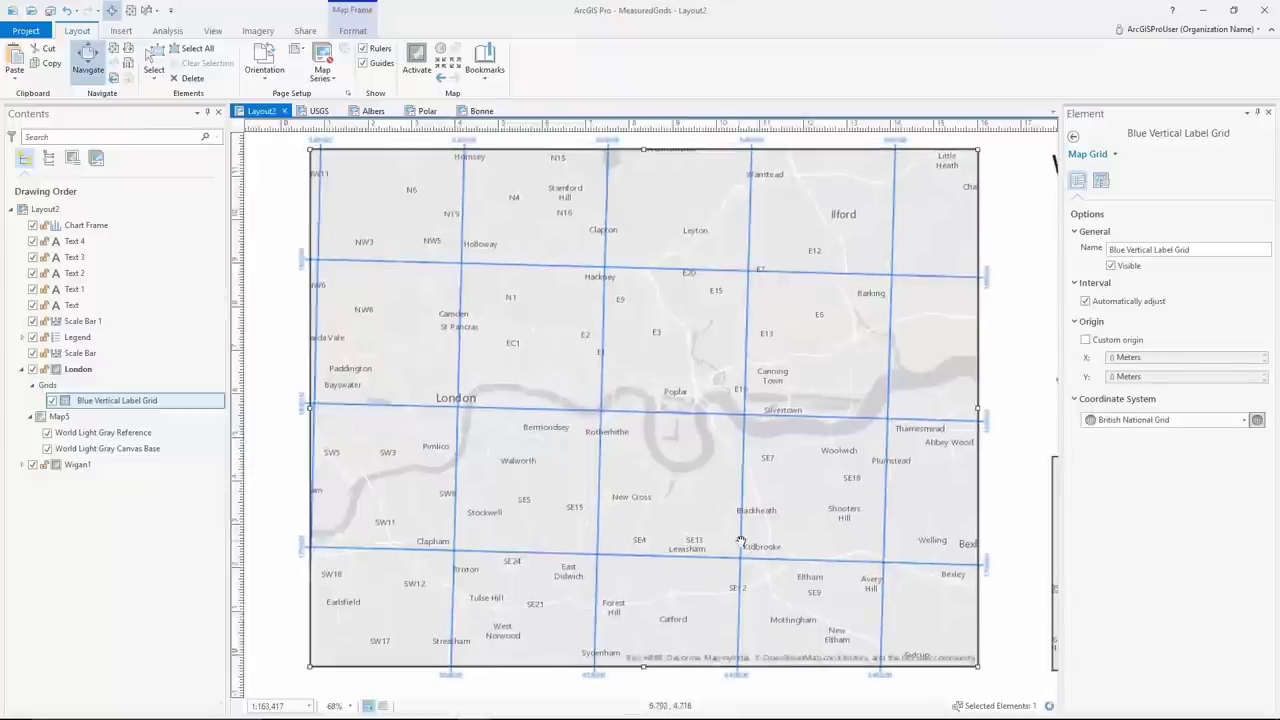
Step: Paste a new grid label format expression and make the west-side labels horizontal
left_click(1102, 180)
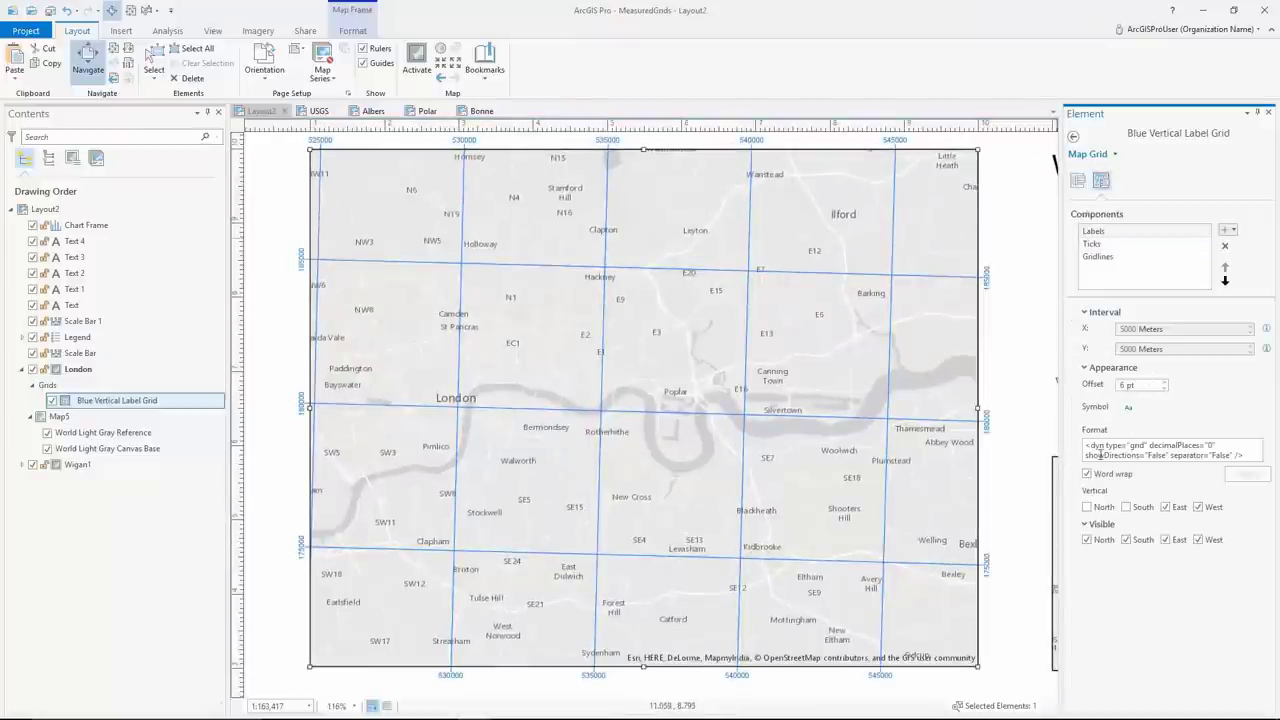
key("ctrl+a")
type("<dyn type=\"grid\" showDirections=\"none\" placeValue=\"10000\" digits=\"1\"/><FNT size=\"12\"><dyn type=\"grid\" placeValue=\"1000\" digits=\"2\" vAlign=\"top\"/></FNT><dyn type=\"grid\" placeValue=\"1000.right\" vAlign=\"top\"/>m.<FNT size=\"10\"><dyn type=\"grid\" cardinalDir=\"True\" vAlign=\"top\"/></FNT>")
left_click(1247, 534)
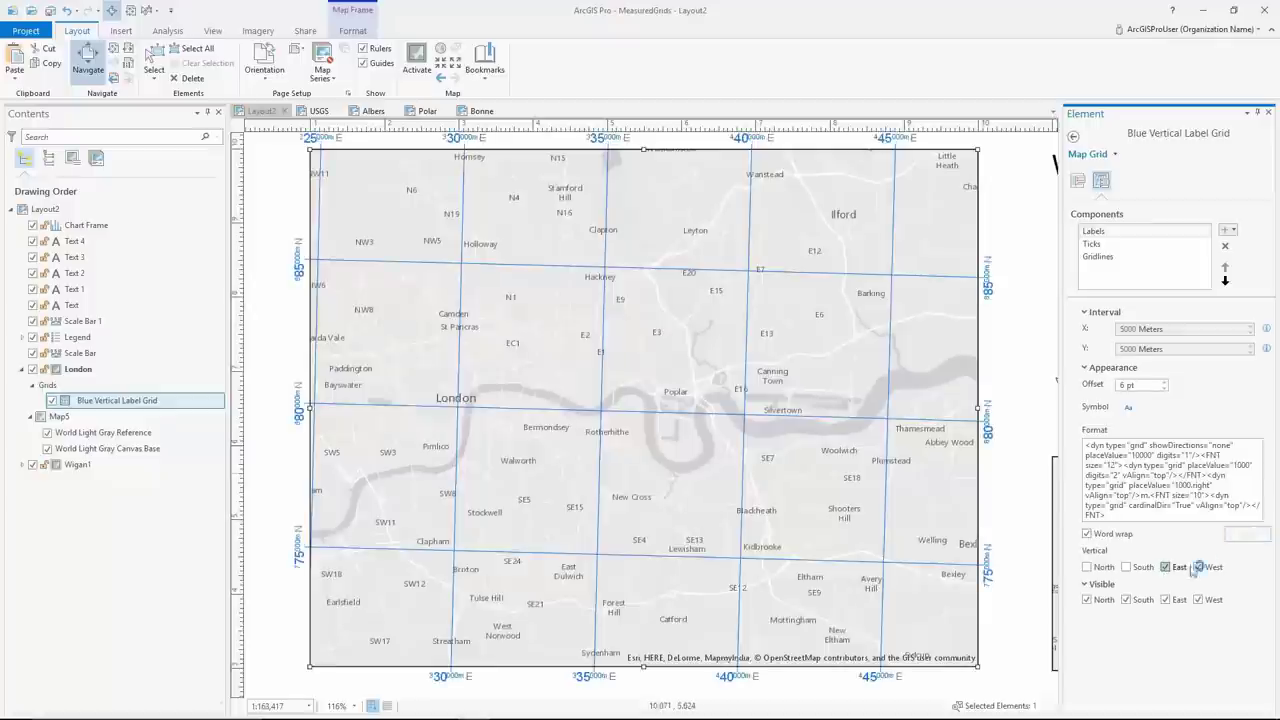
left_click(1199, 567)
left_click_drag(261, 517, 498, 661)
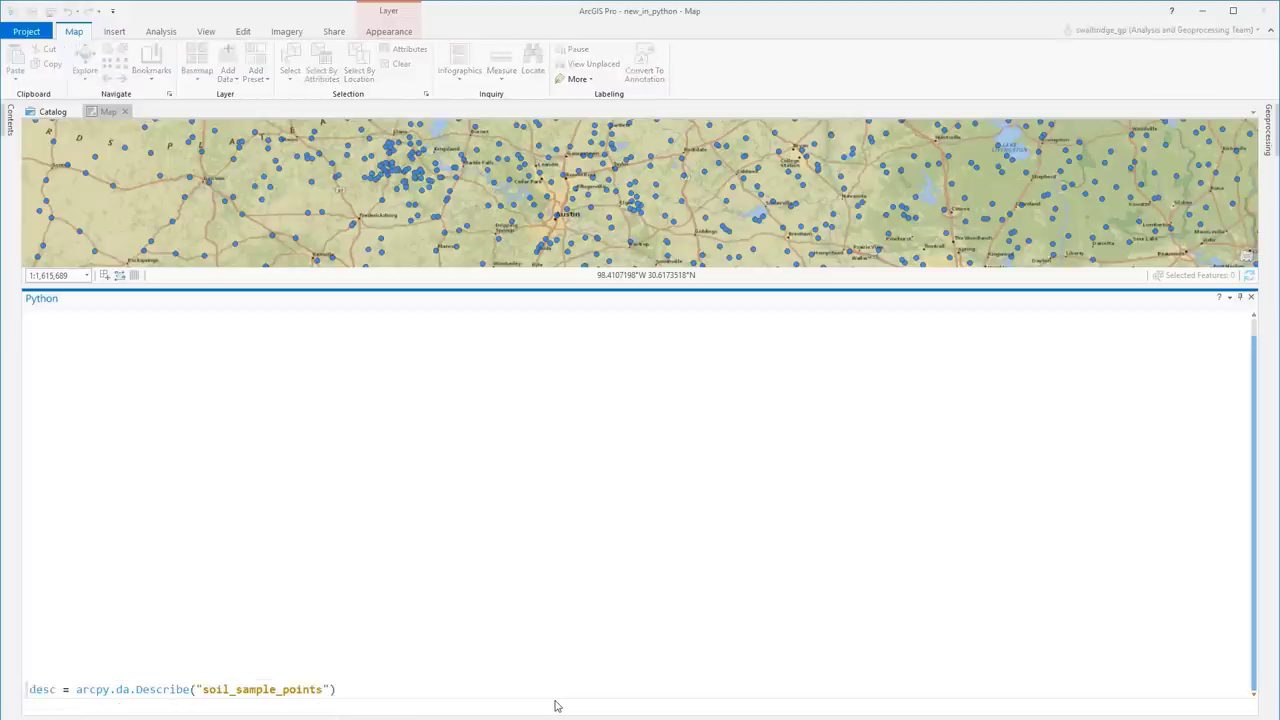
Step: List the soil_sample_points description keys and print desc['path'] in the Python window
type("desc.keys(")
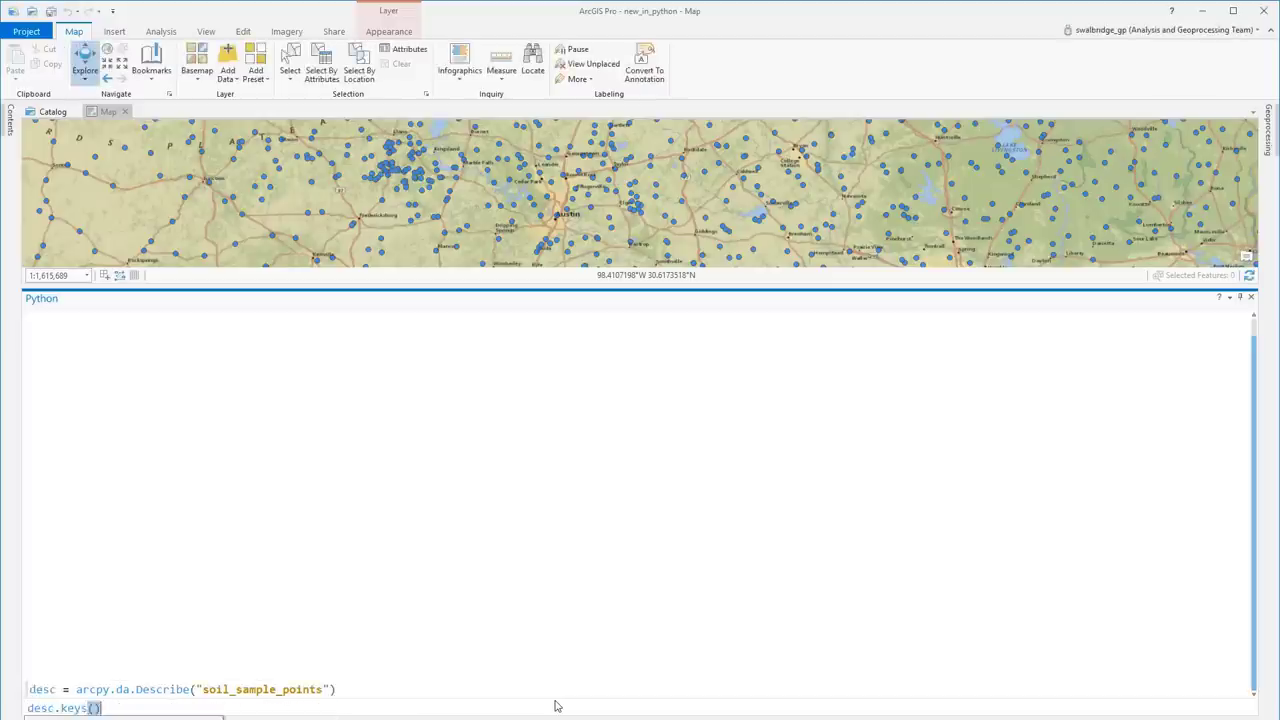
key("Return")
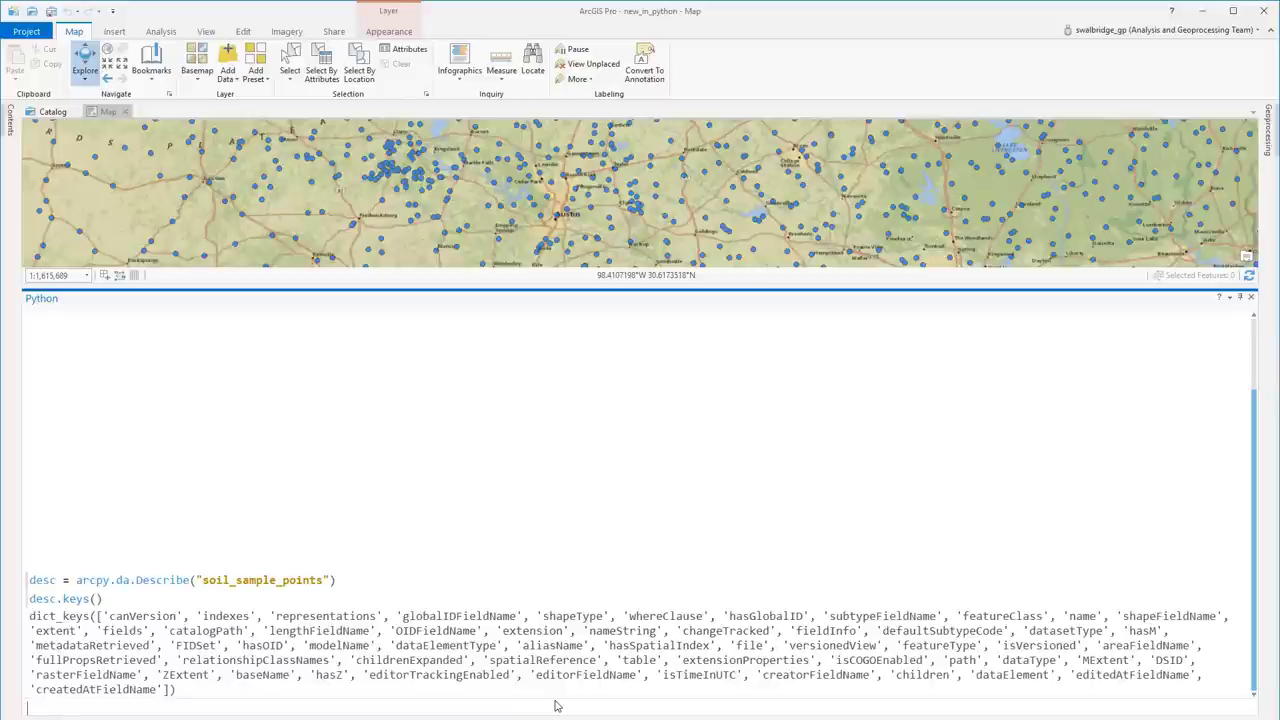
type("desc['path']")
key("Return")
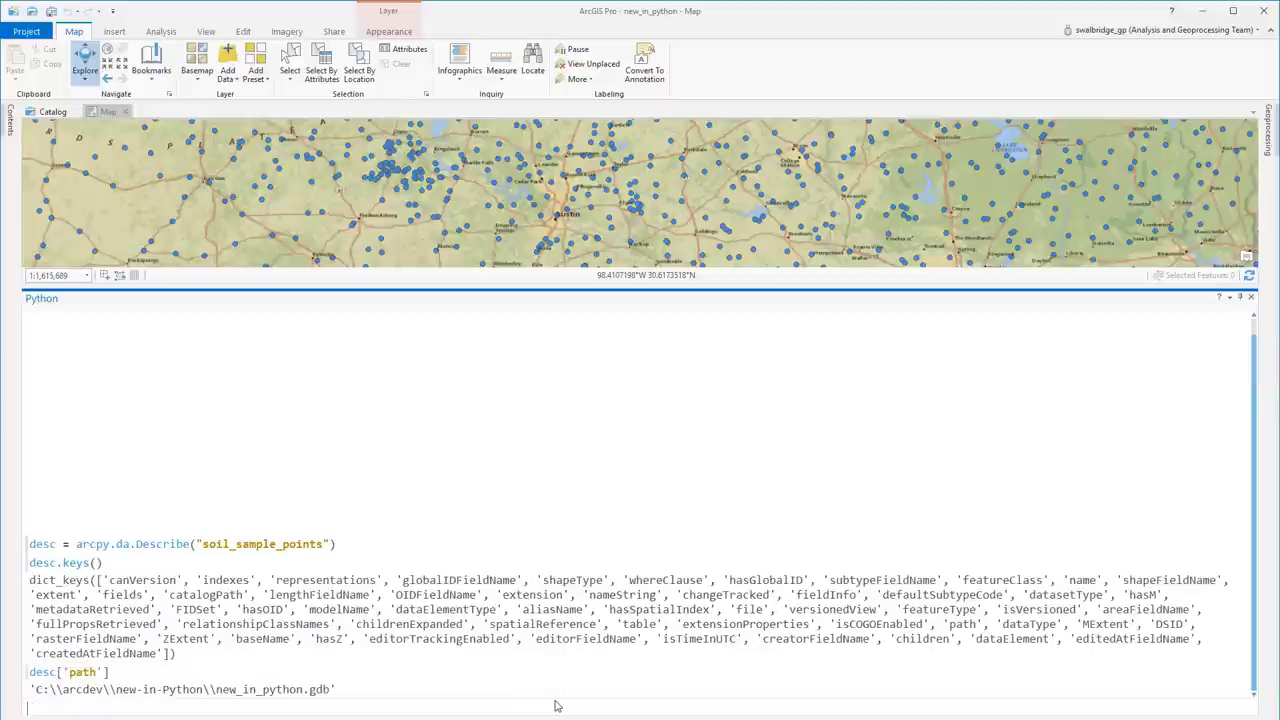
Step: Pop the fields entry from desc['featureClass'] and pretty-print the remaining properties
type("fields = desc[")
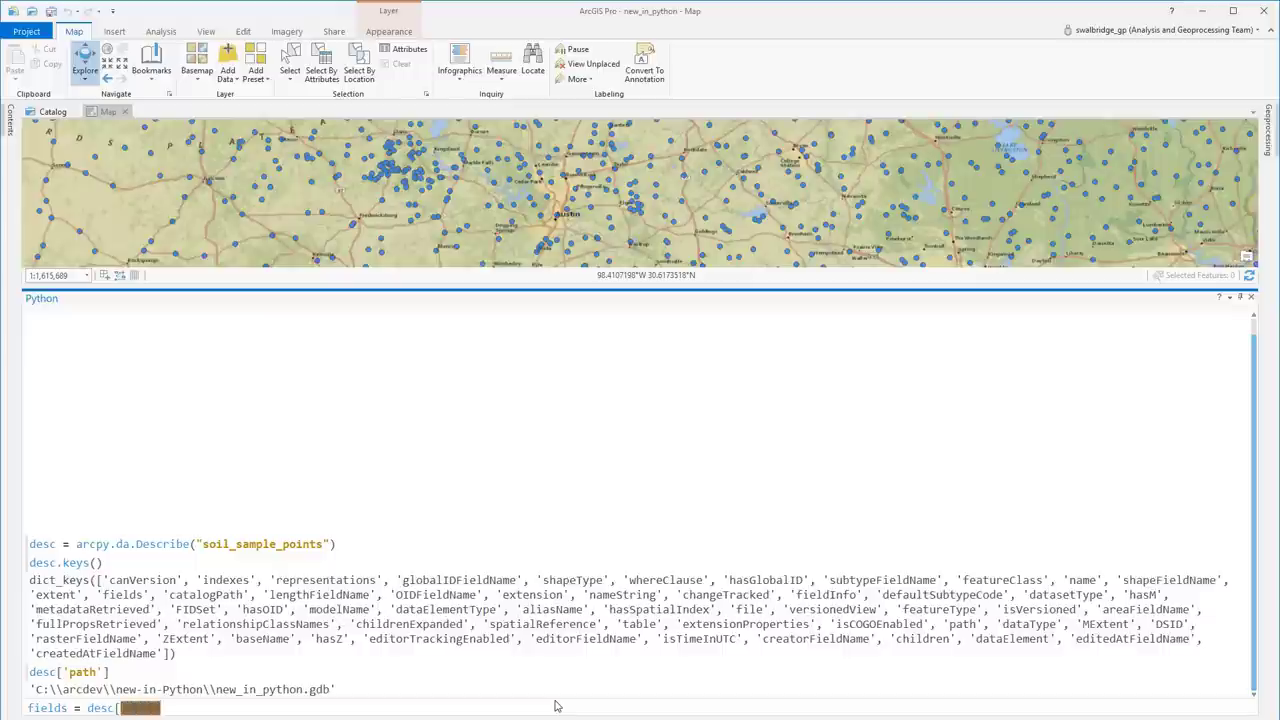
type("'featureClass'].pop(\"fields")
key("Return")
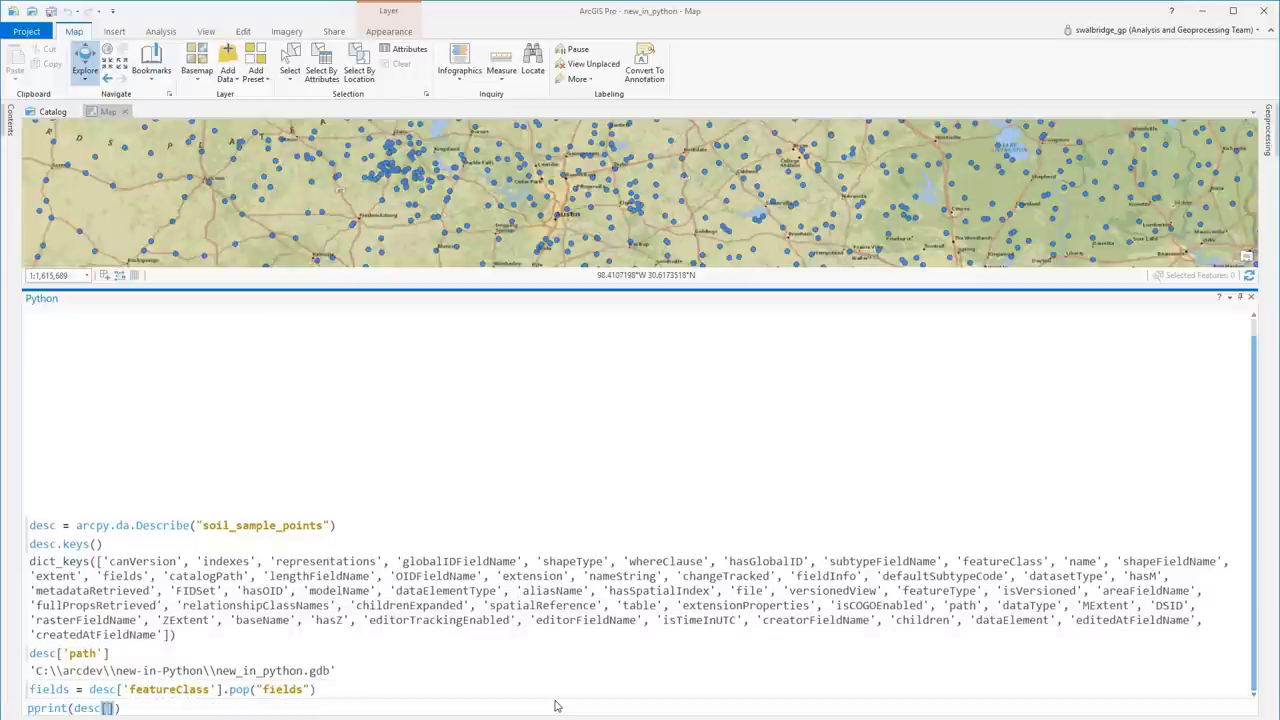
type("pprint(desc['featureClass']")
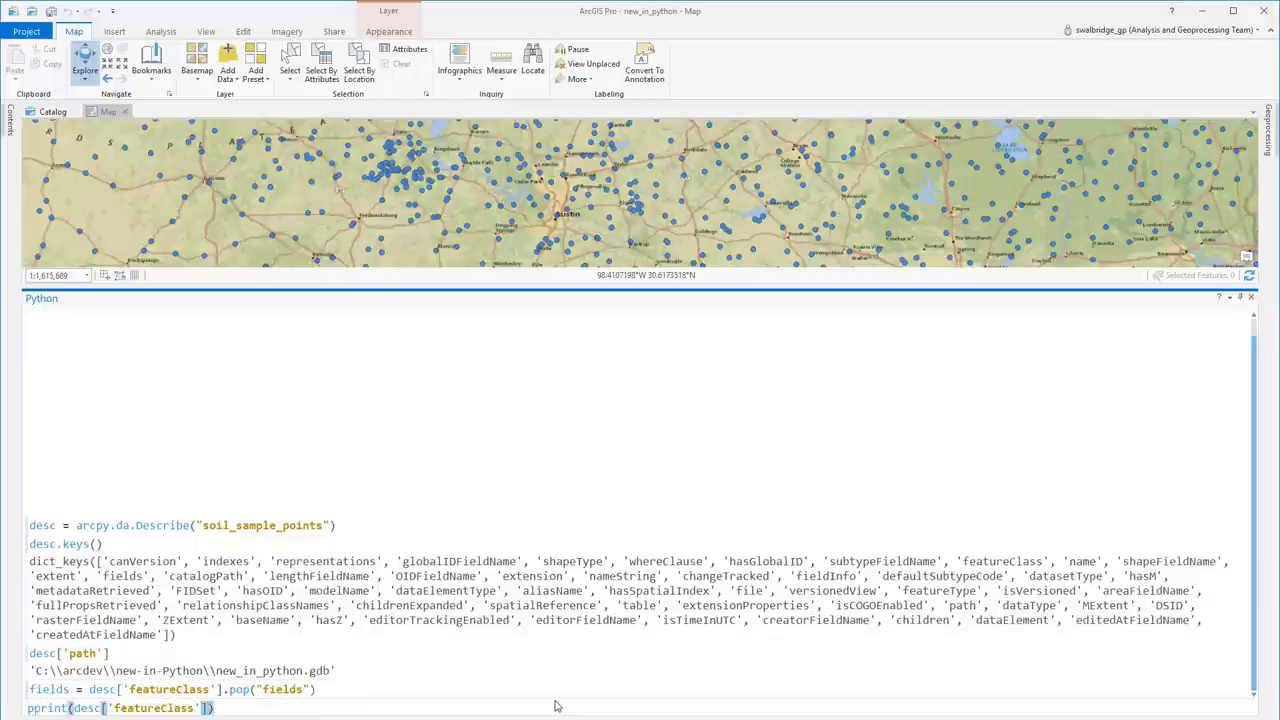
key("Return")
scroll(557, 706, "up", 10)
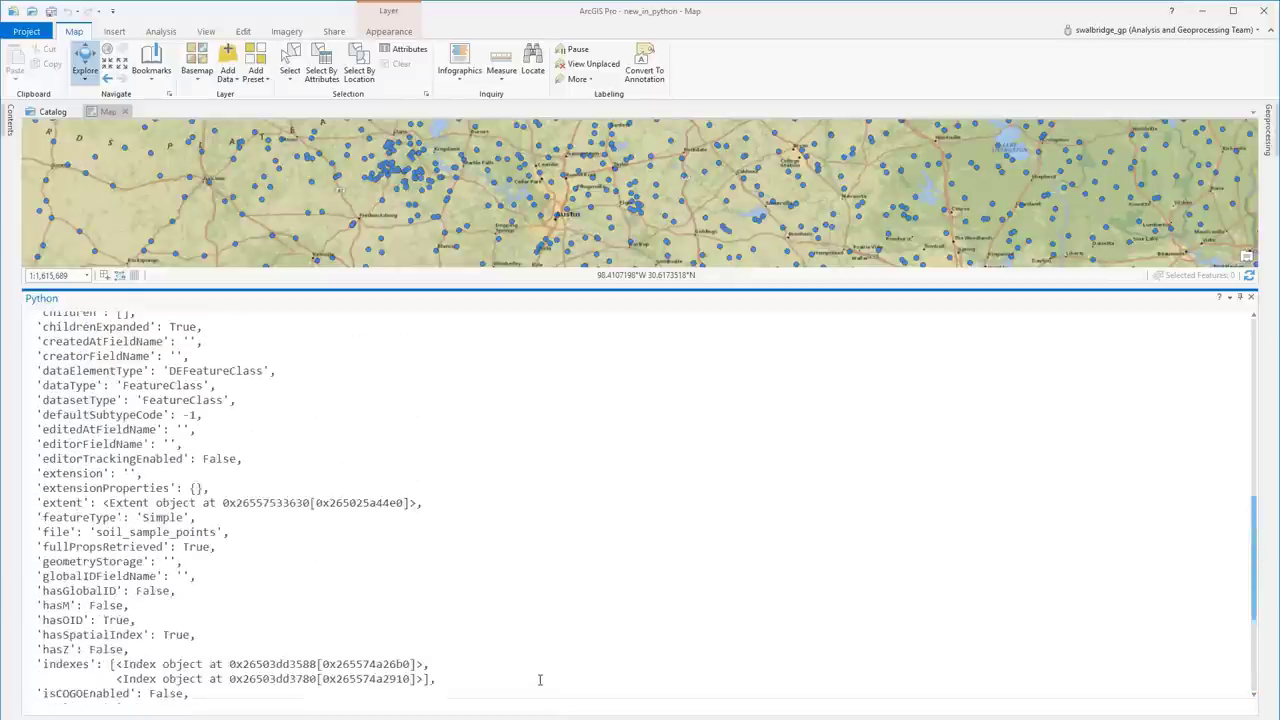
scroll(540, 680, "down", 10)
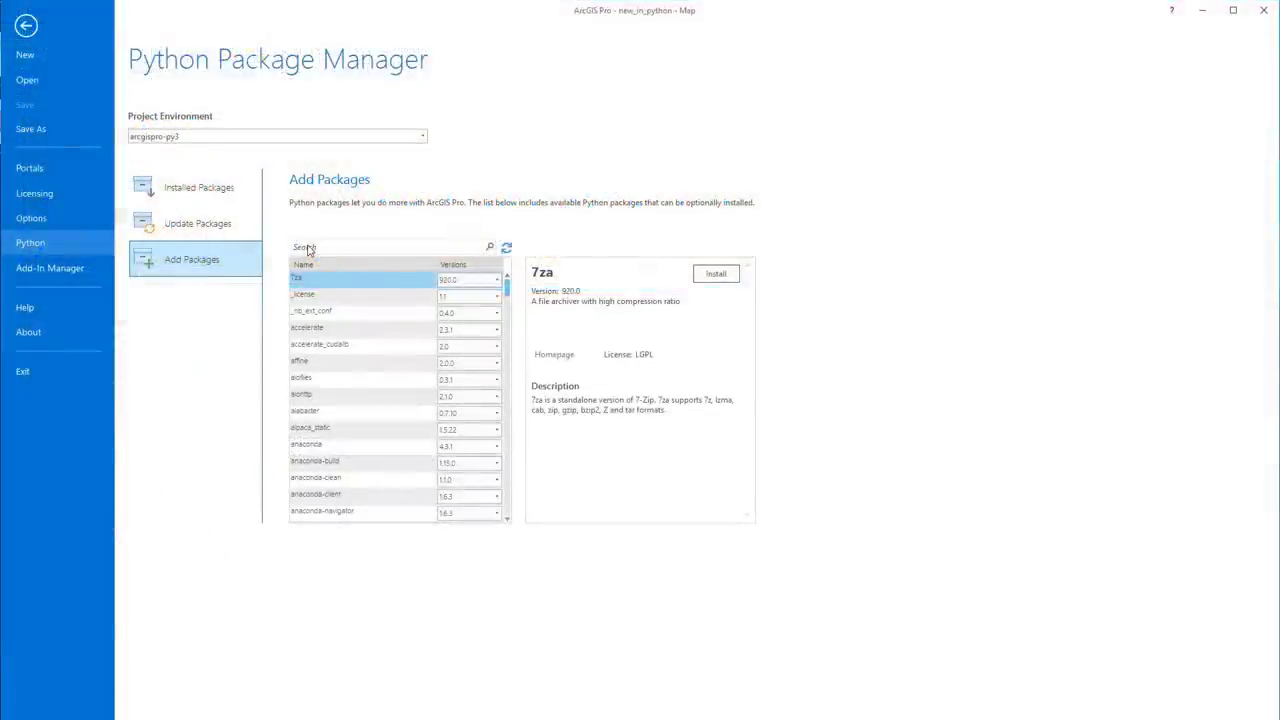
Step: Search the available Python packages for r-sp and start installing the r-sp package
left_click(308, 249)
type("r-sp")
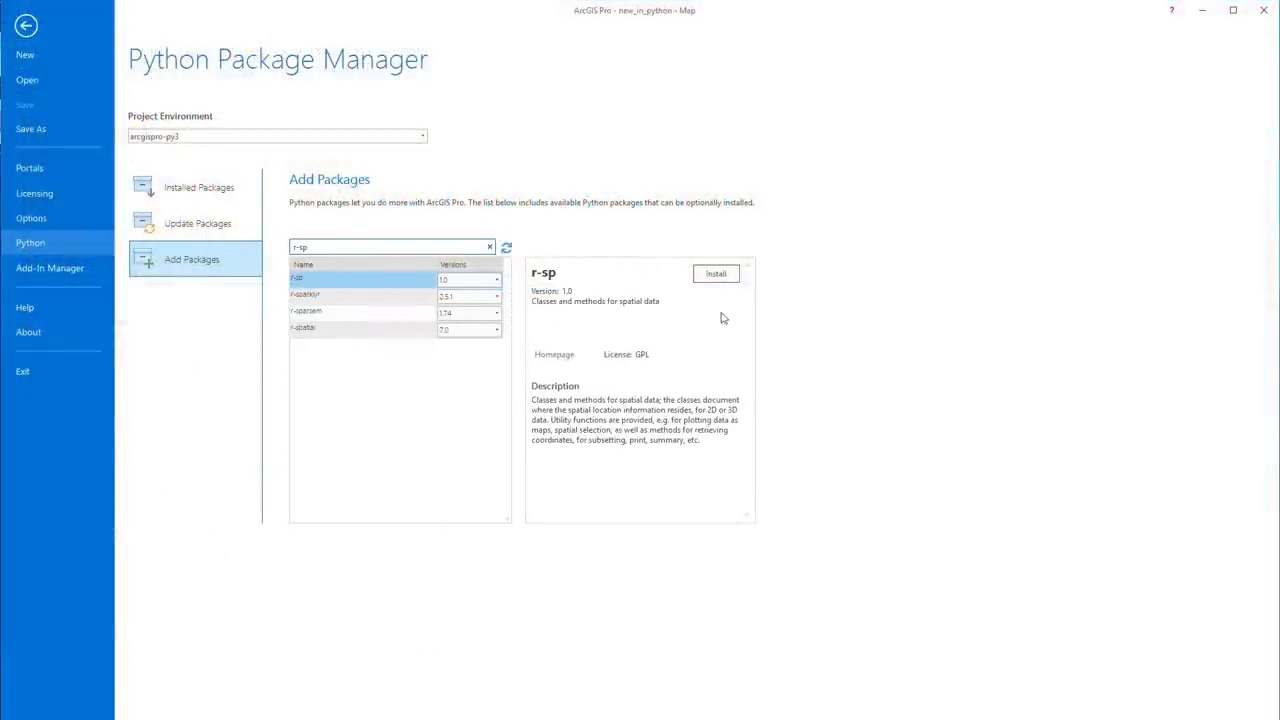
left_click(721, 279)
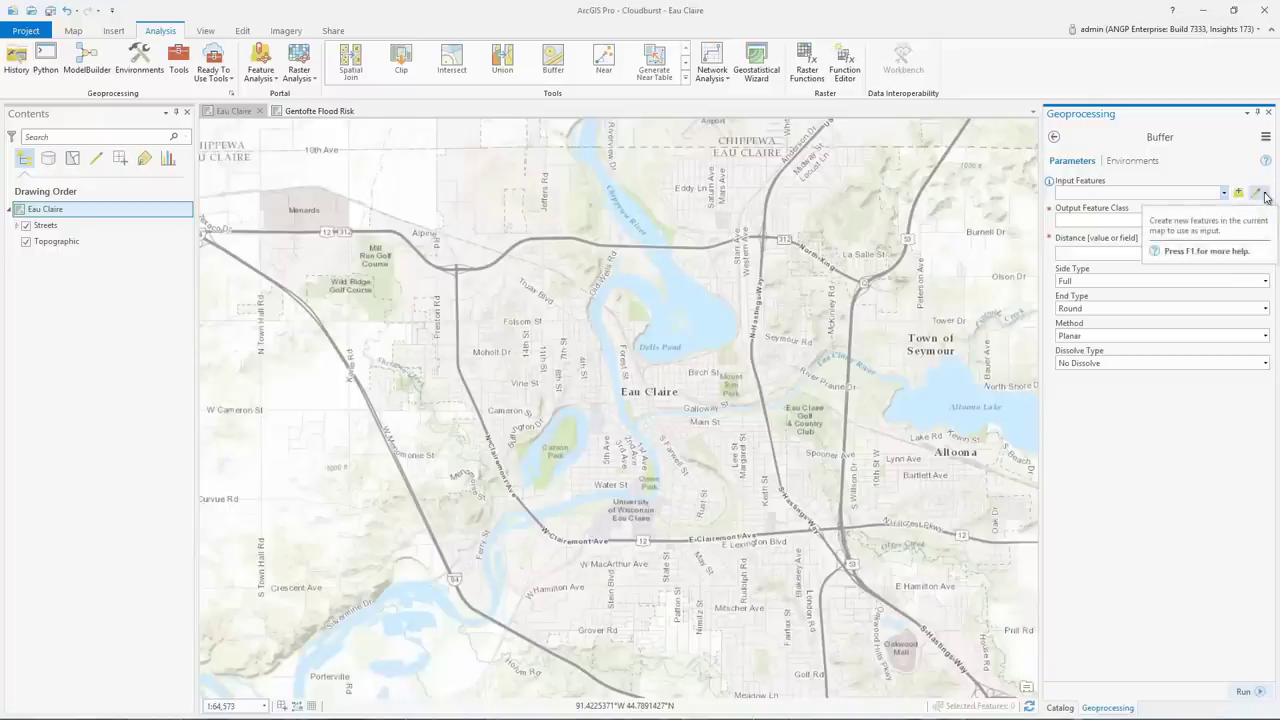
Step: Sketch a line on the Eau Claire map as the Buffer tool's input features
left_click(1265, 193)
left_click(1228, 225)
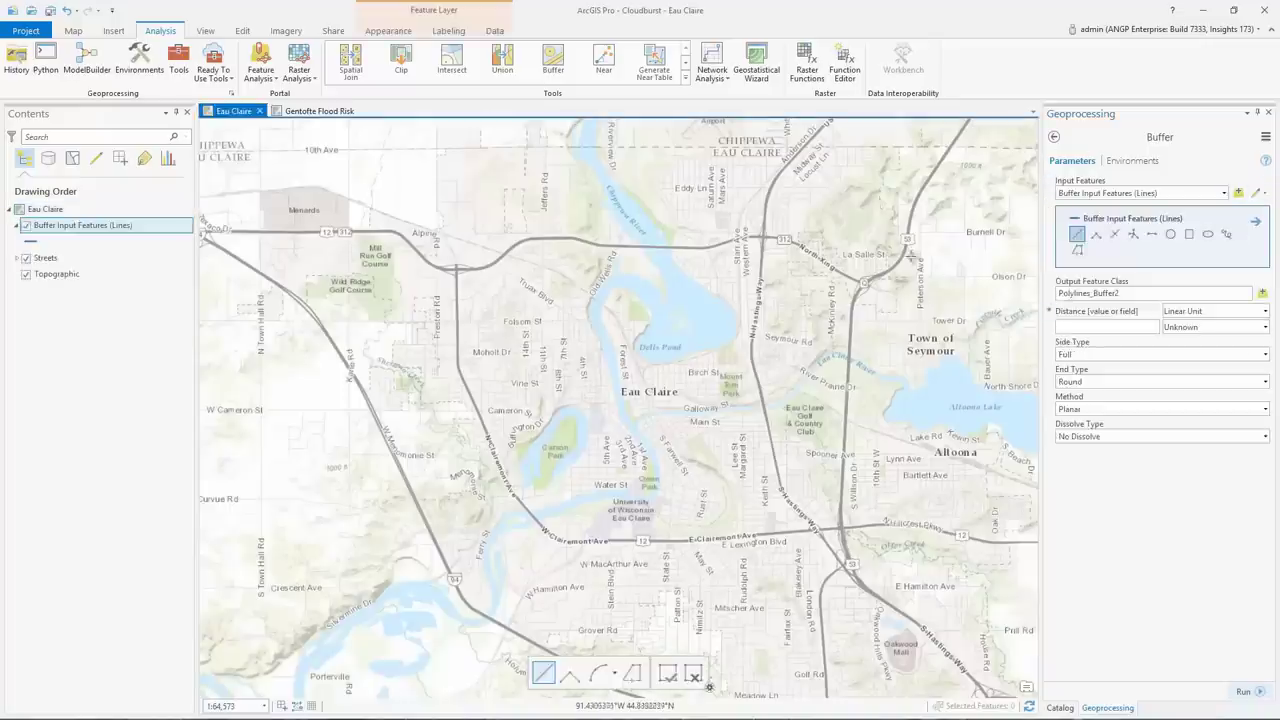
double_click(840, 527)
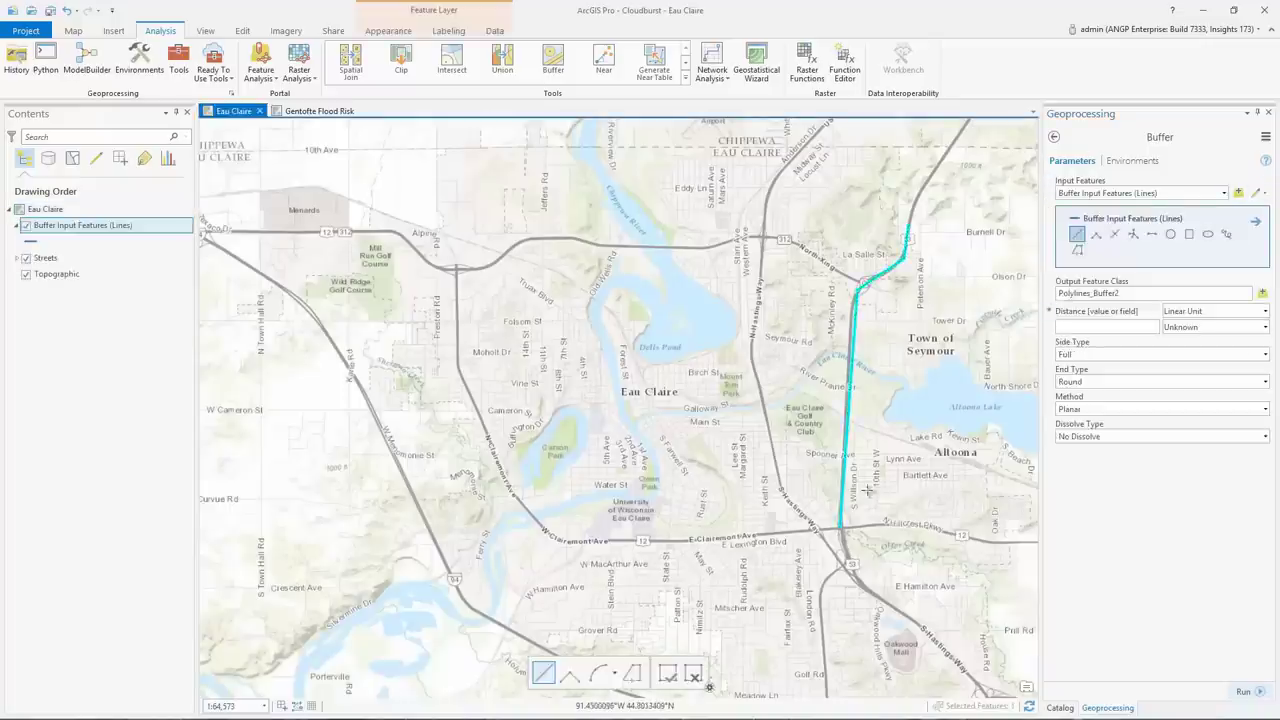
Step: Set the buffer distance to 1 Miles and run the buffer on the drawn line
left_click(1140, 330)
type("1")
left_click(1198, 330)
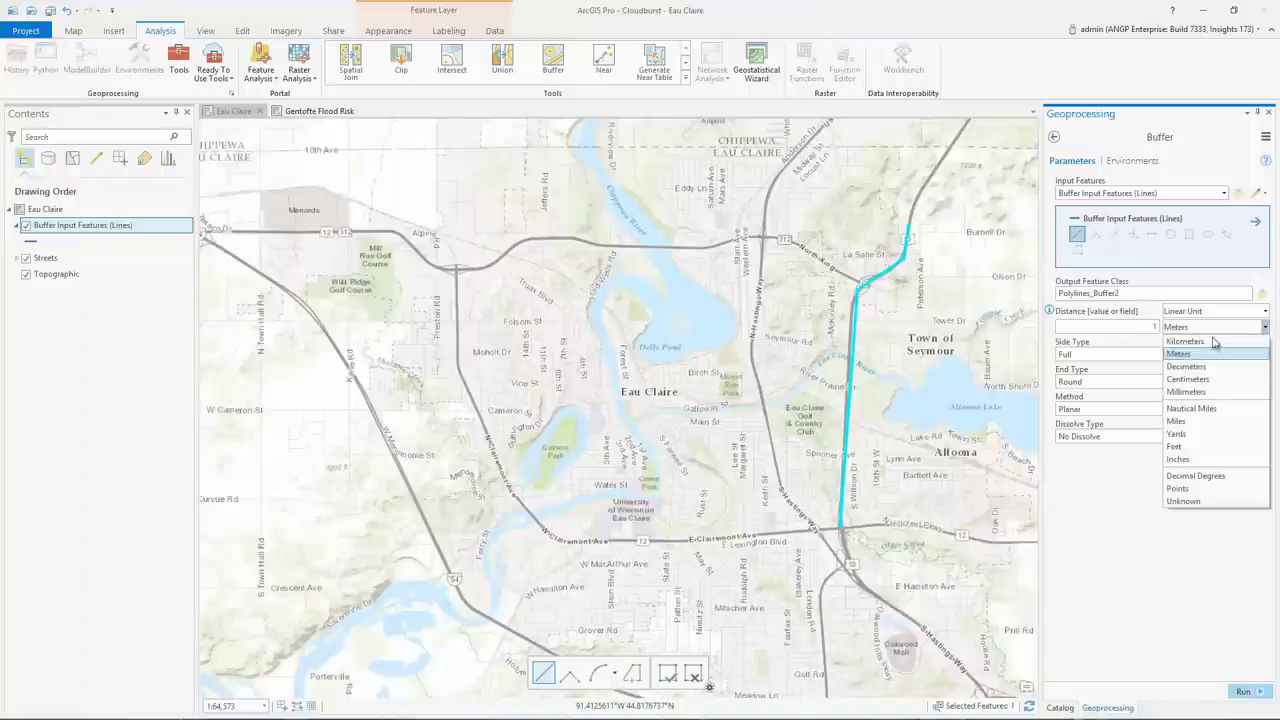
left_click(1185, 421)
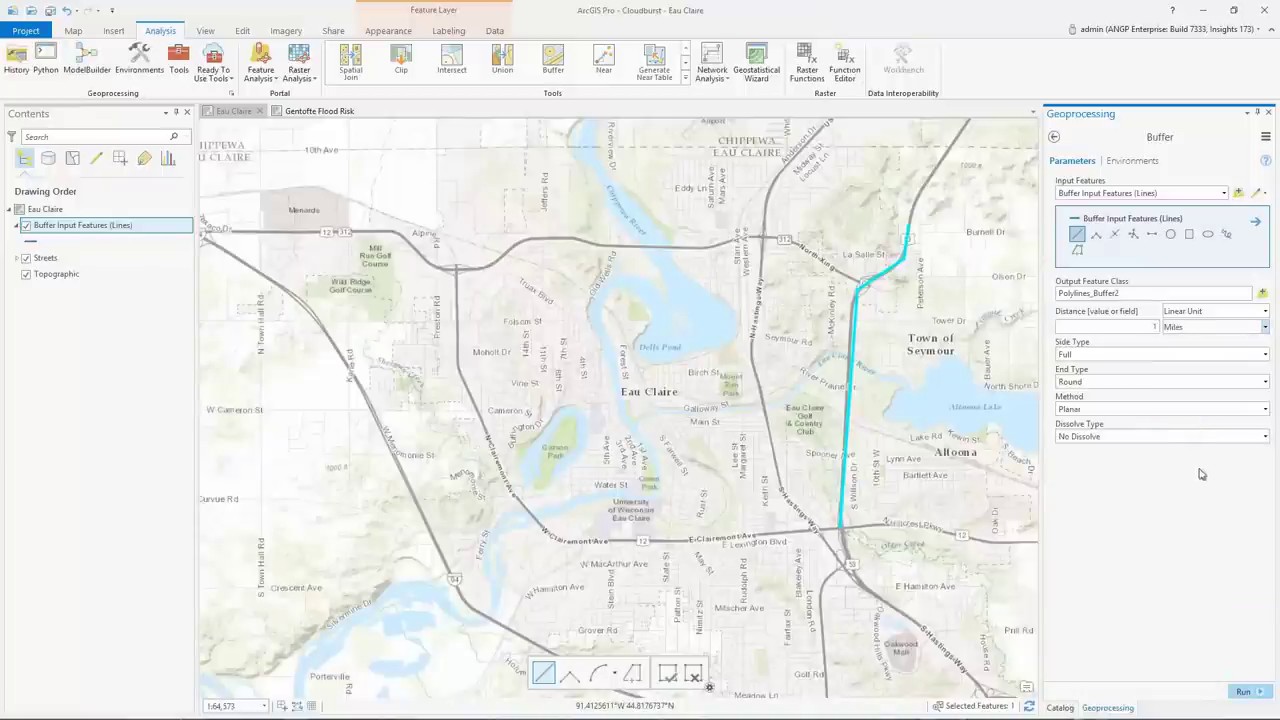
left_click(1244, 691)
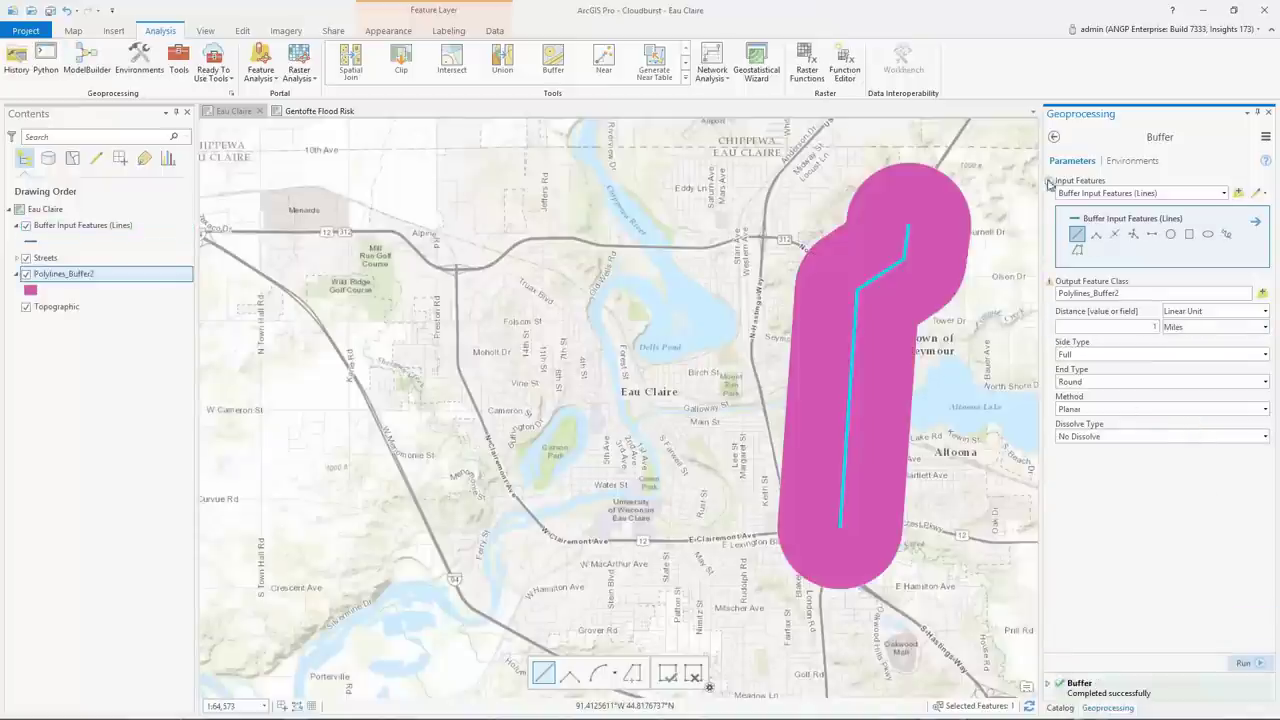
left_click(1054, 137)
left_click(261, 72)
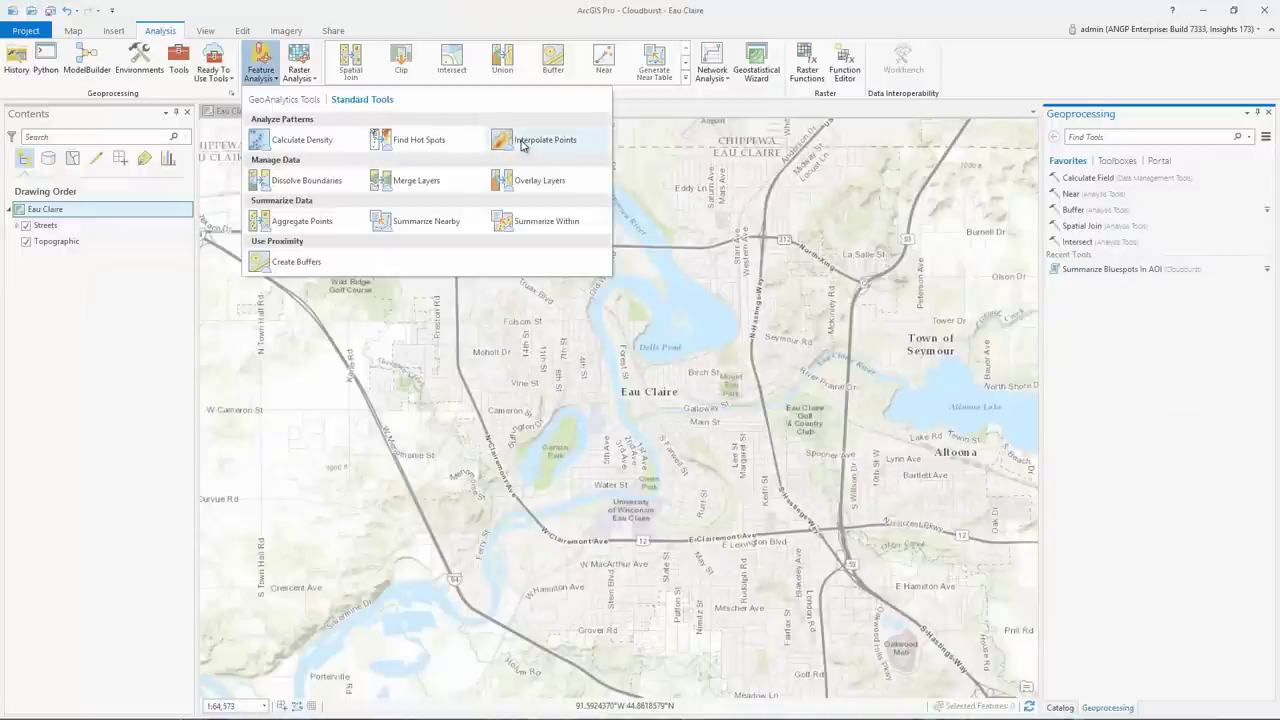
Step: In Interpolate Points, set MicroclimateUWEC from My Content in the portal as the input features
left_click(527, 146)
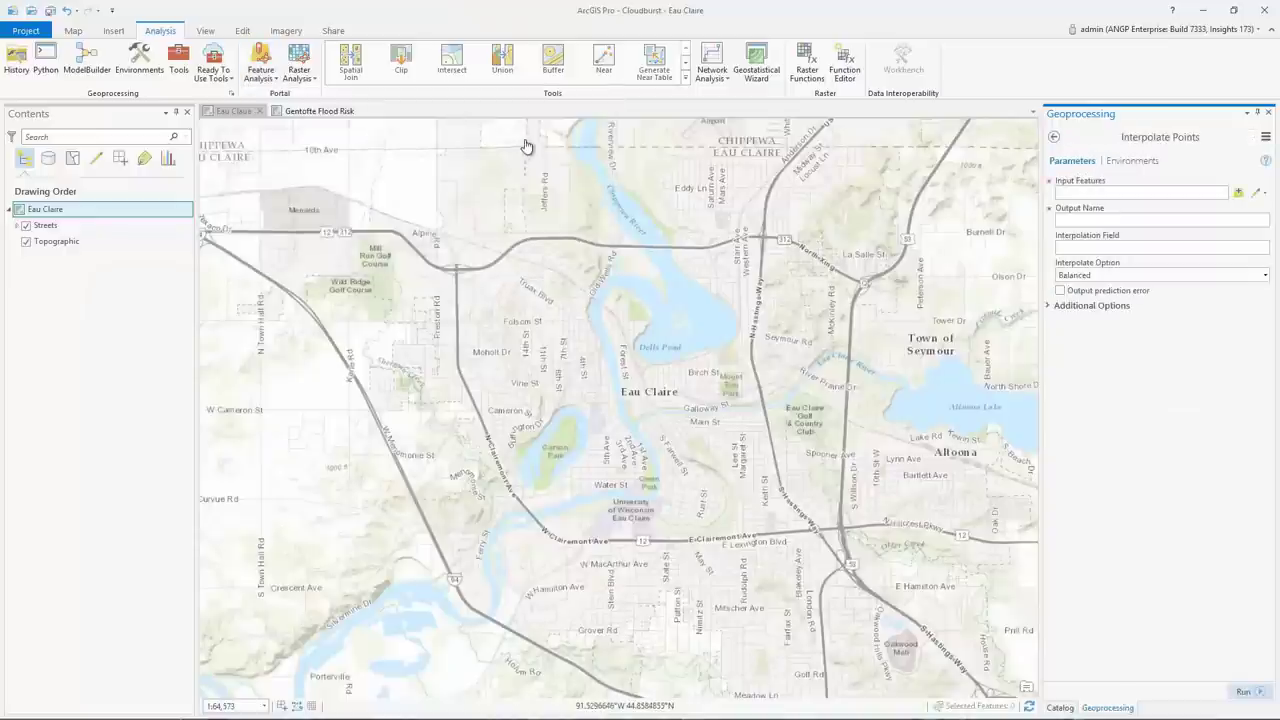
left_click(1238, 192)
left_click(448, 287)
left_click(512, 320)
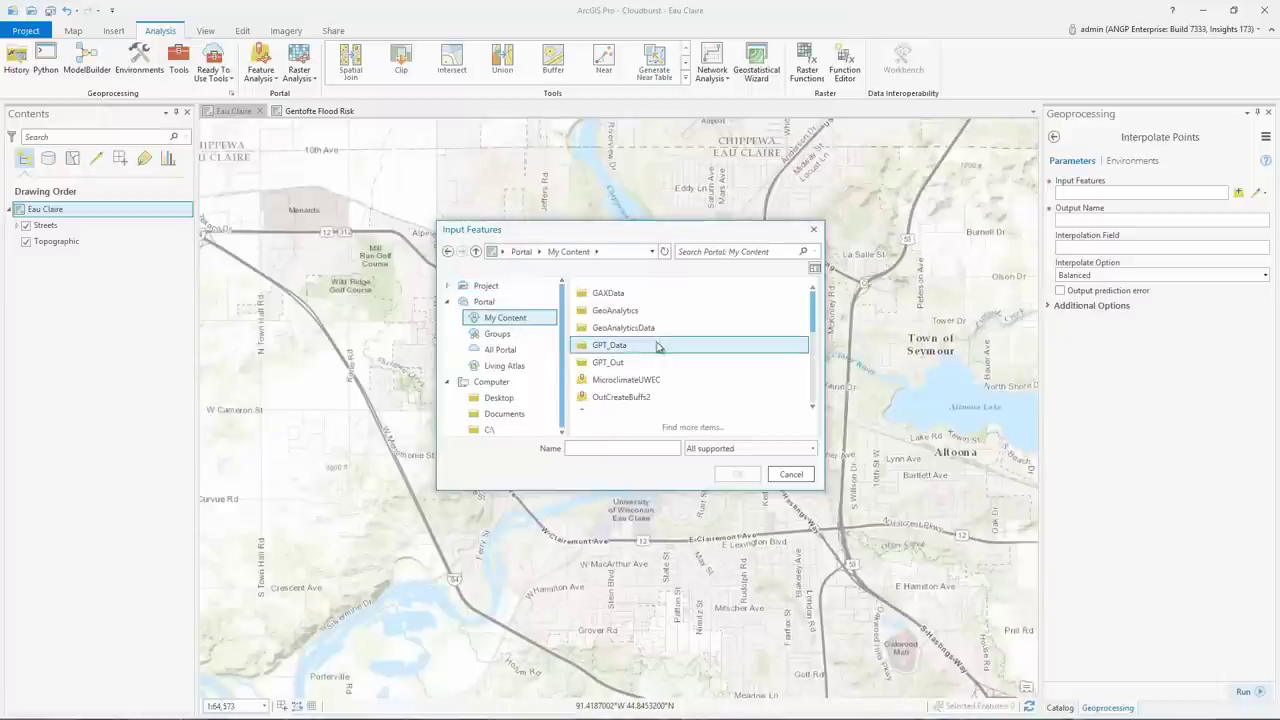
double_click(625, 380)
left_click(620, 298)
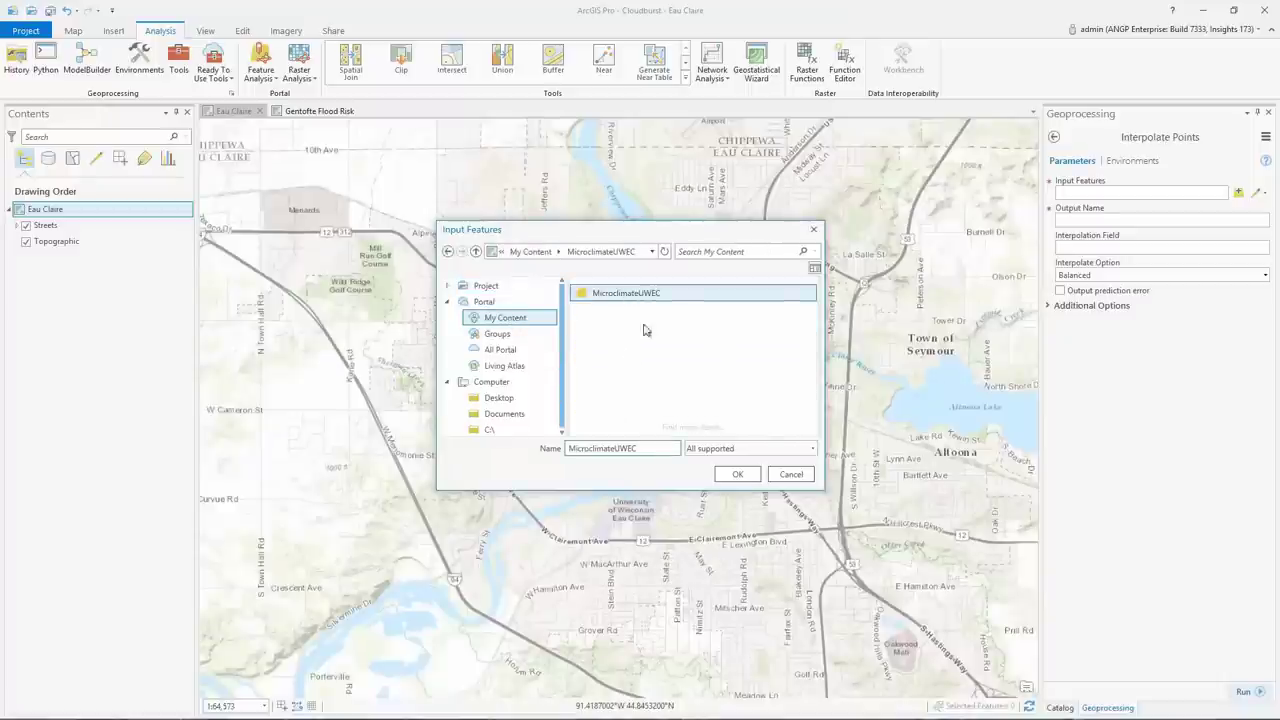
left_click(737, 474)
Step: Name the output windspeed_int and choose Wind_Speed as the field to interpolate
left_click(1126, 219)
type("windspeed_int")
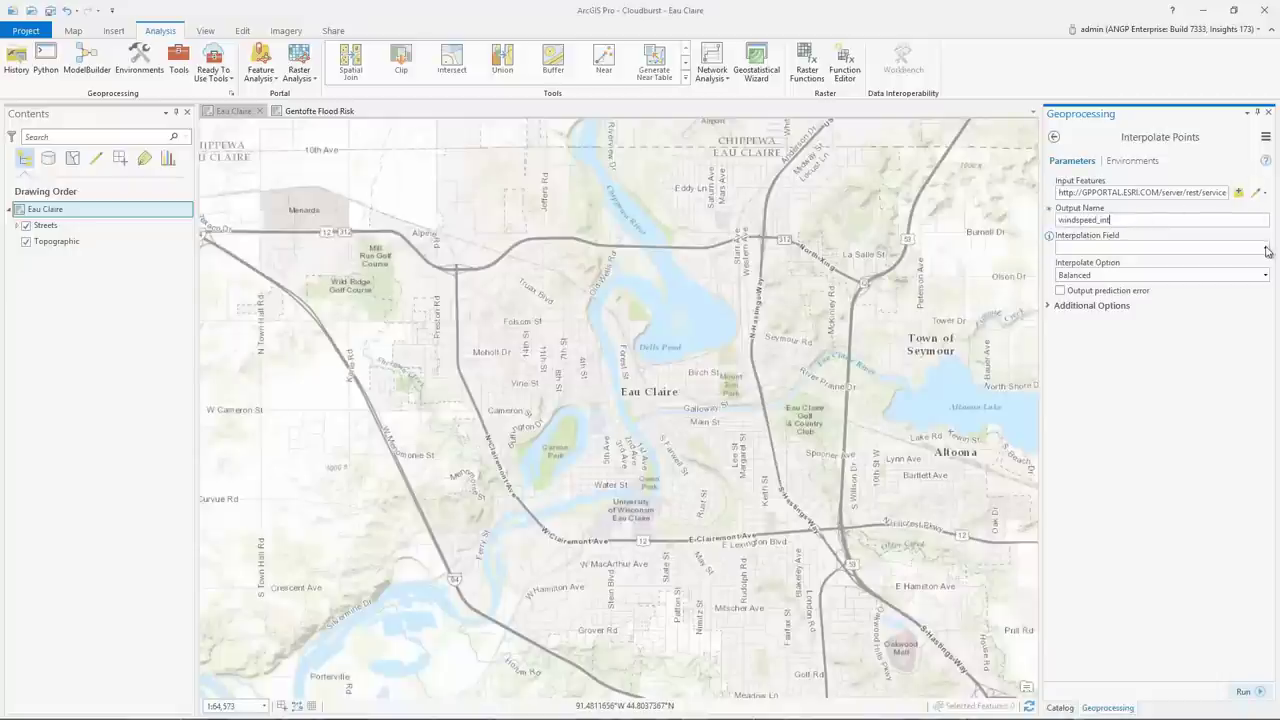
left_click(1266, 252)
left_click(1149, 263)
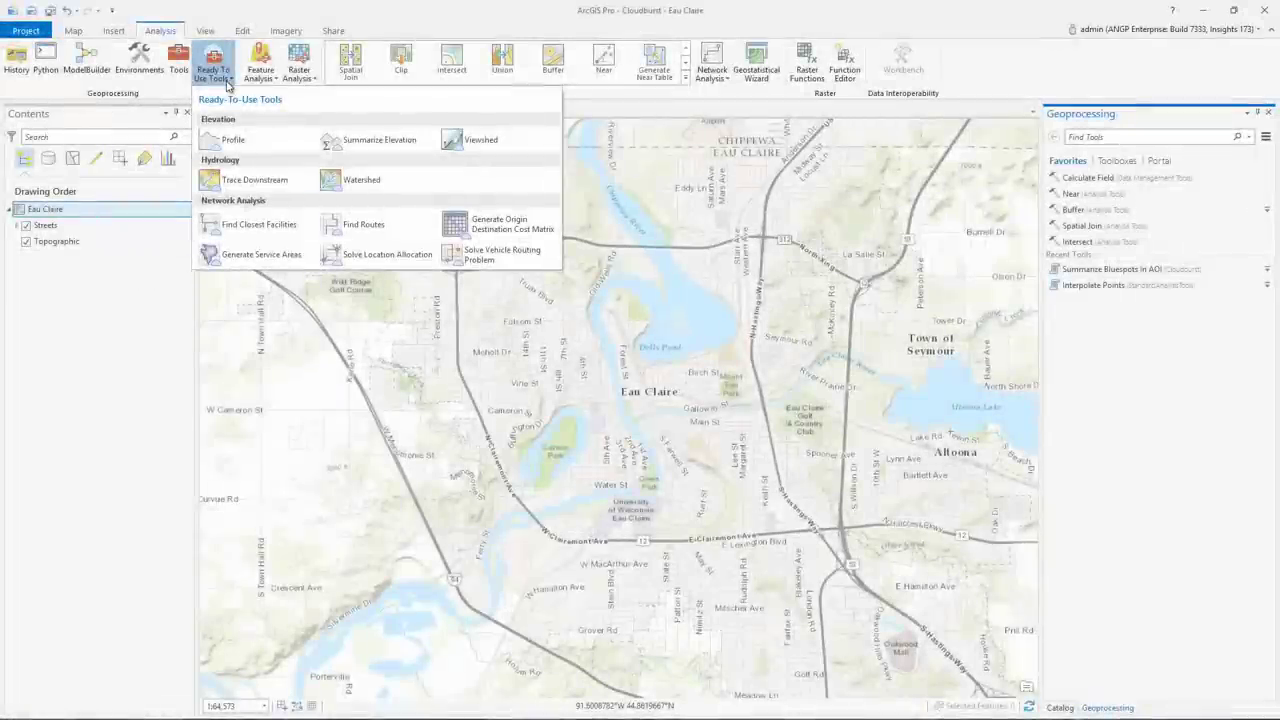
Step: In the Profile tool, sketch an input line across Dells Pond
left_click(228, 140)
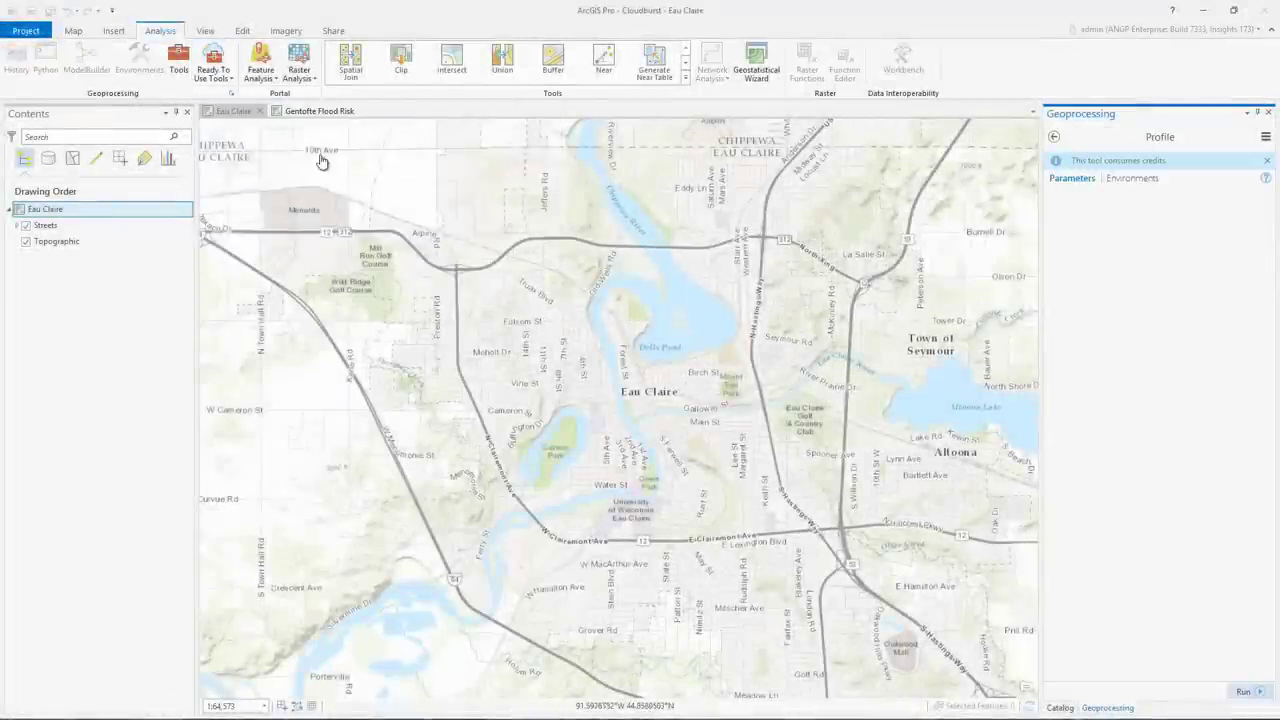
left_click(1262, 213)
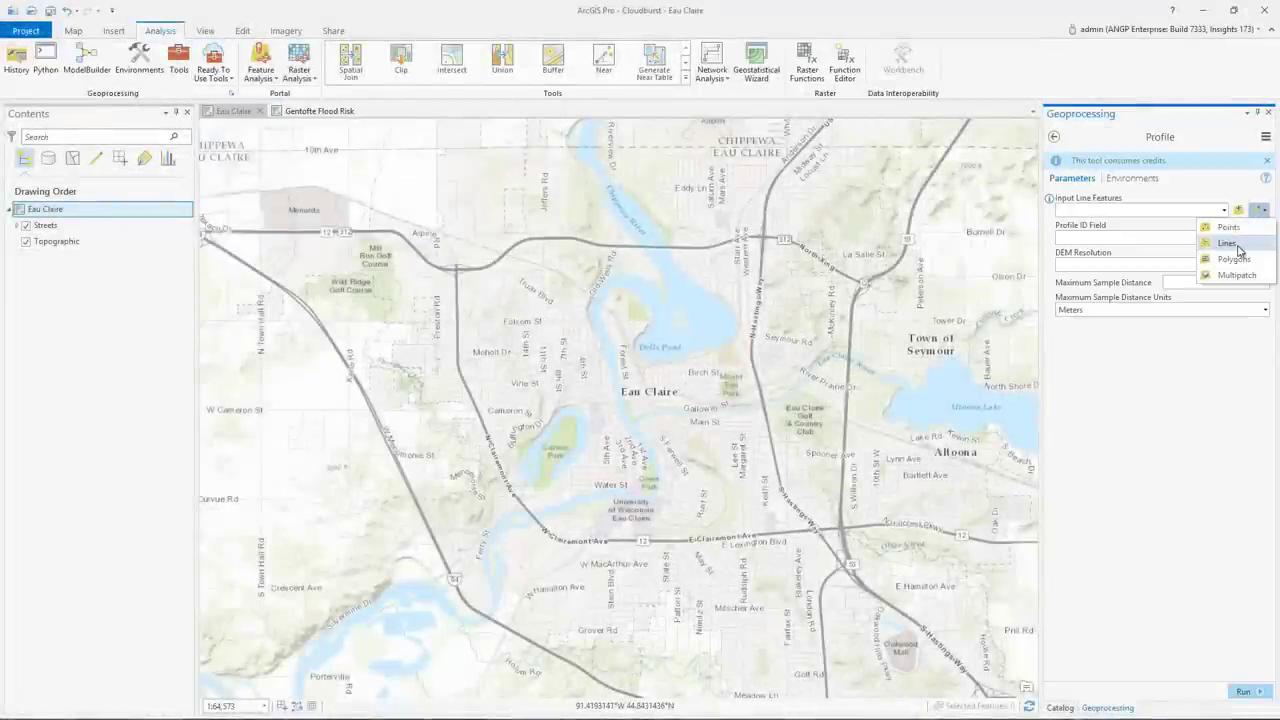
left_click(1255, 240)
left_click(1077, 251)
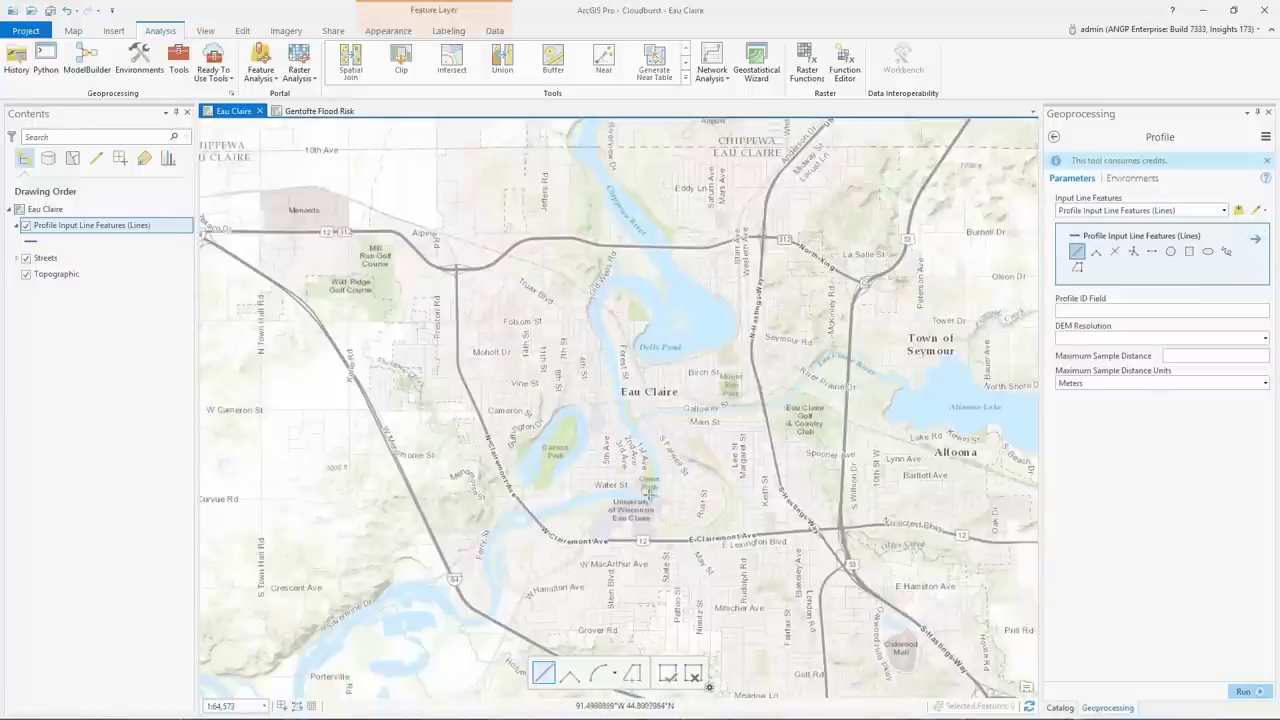
double_click(580, 282)
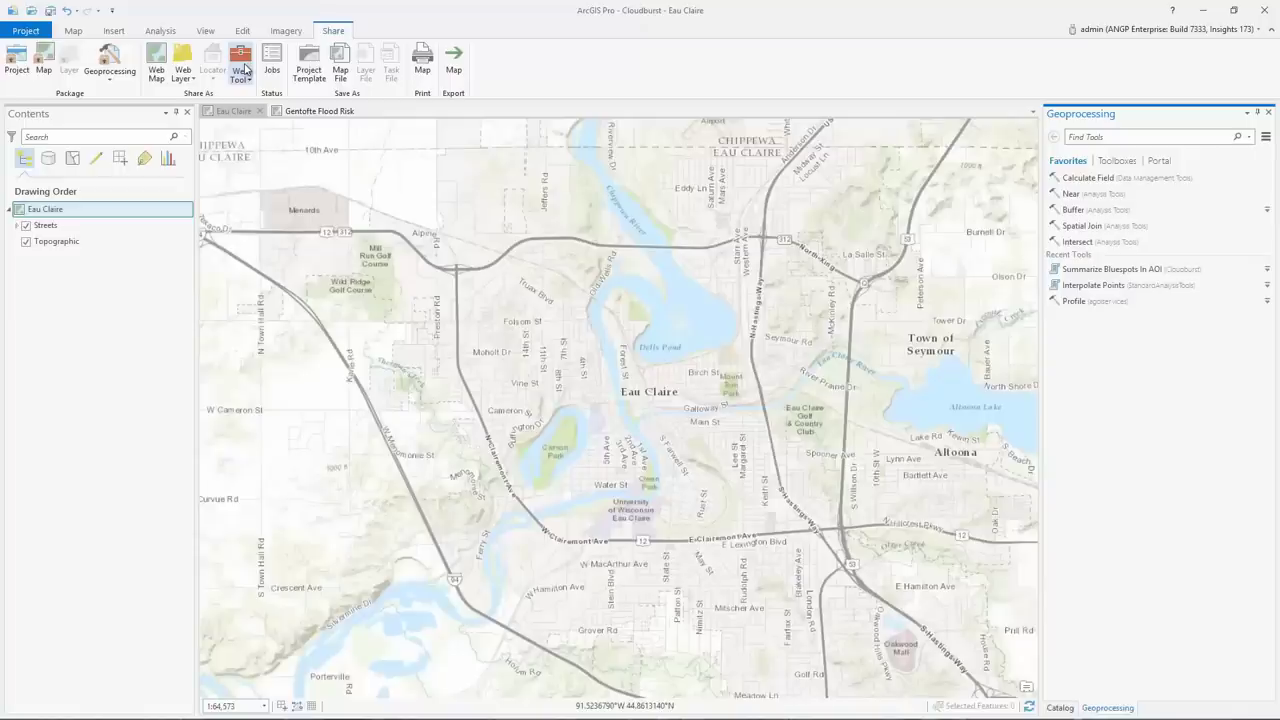
Step: Share Summarize Bluespots in AOI as a web tool with the summary 'summarize'
left_click(240, 80)
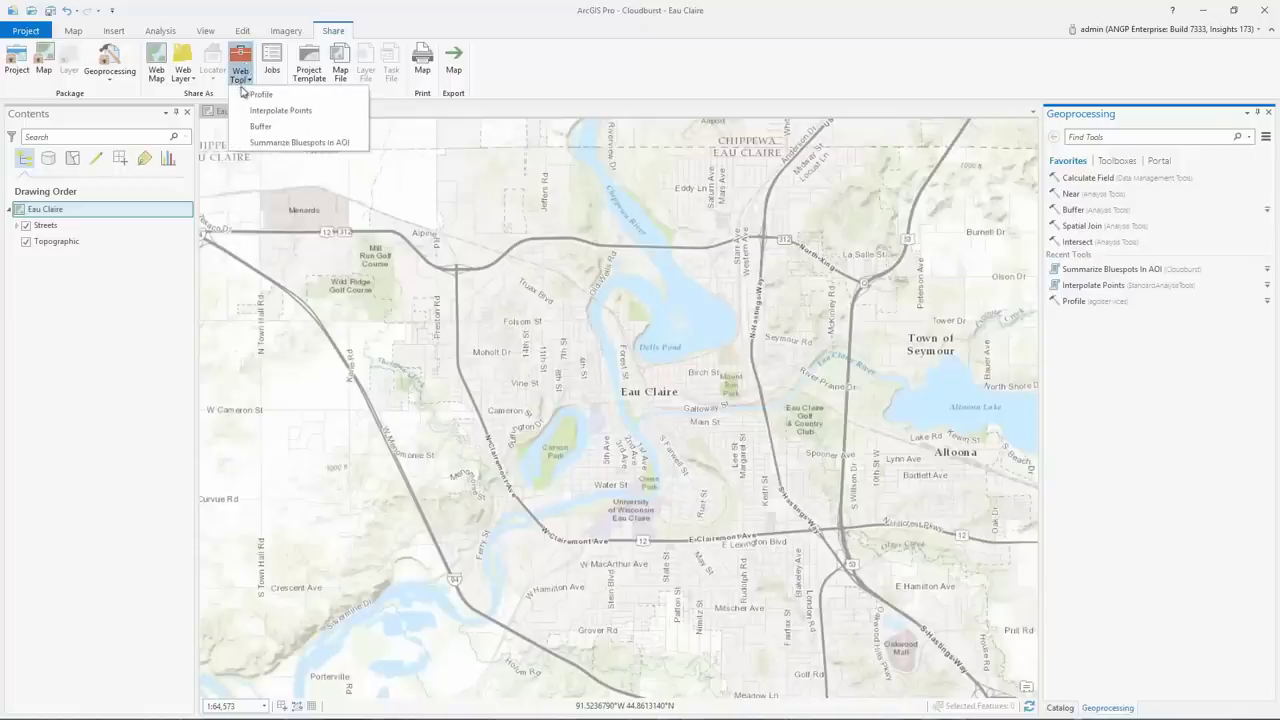
left_click(272, 143)
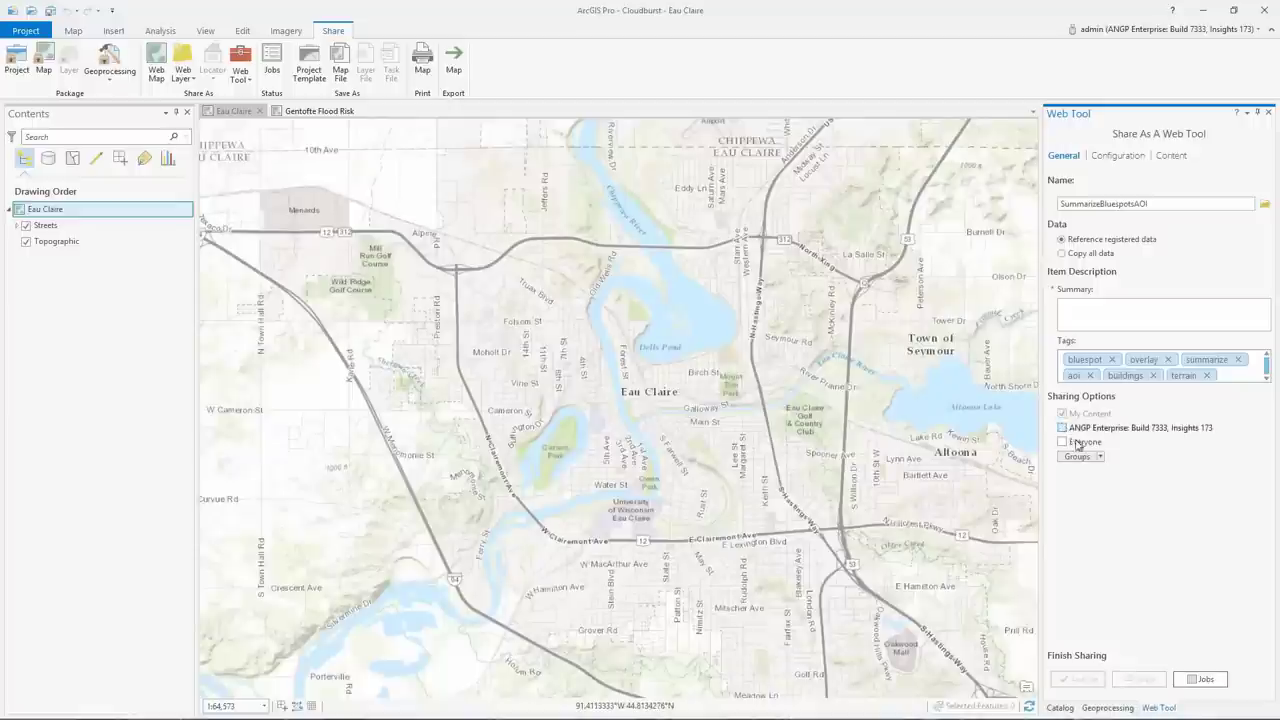
left_click(1114, 319)
type("summarize")
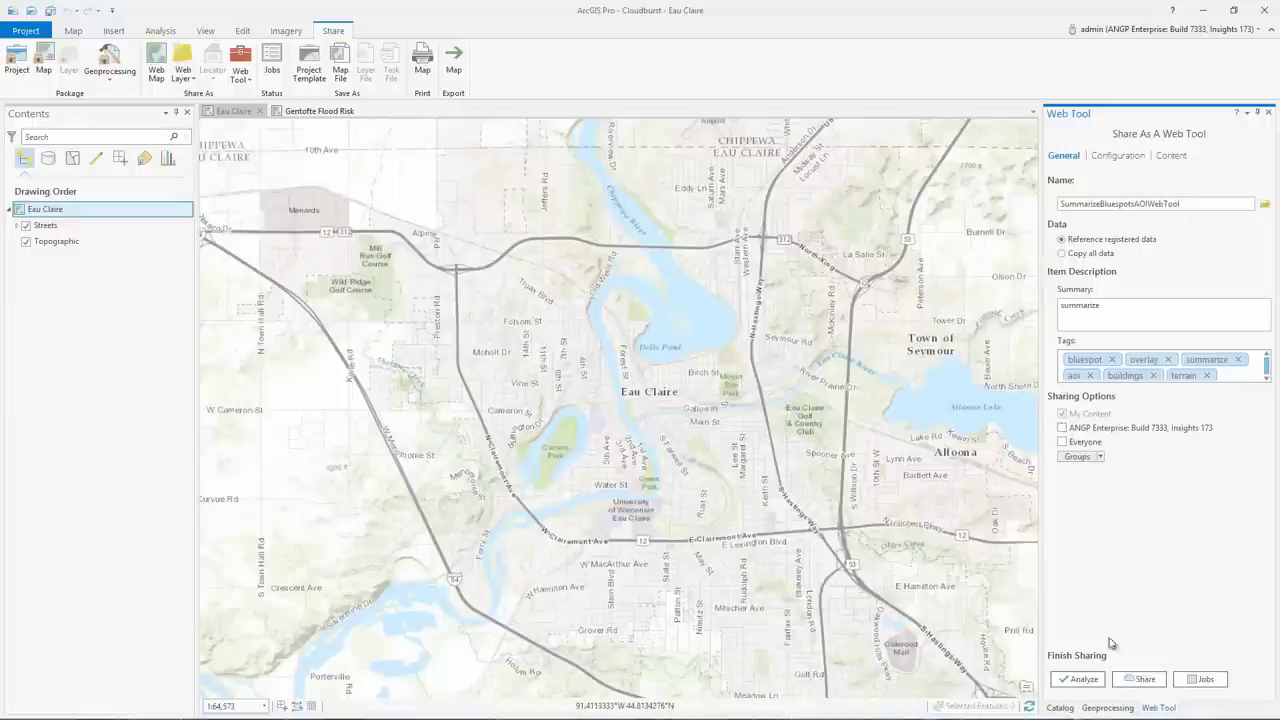
left_click(1140, 679)
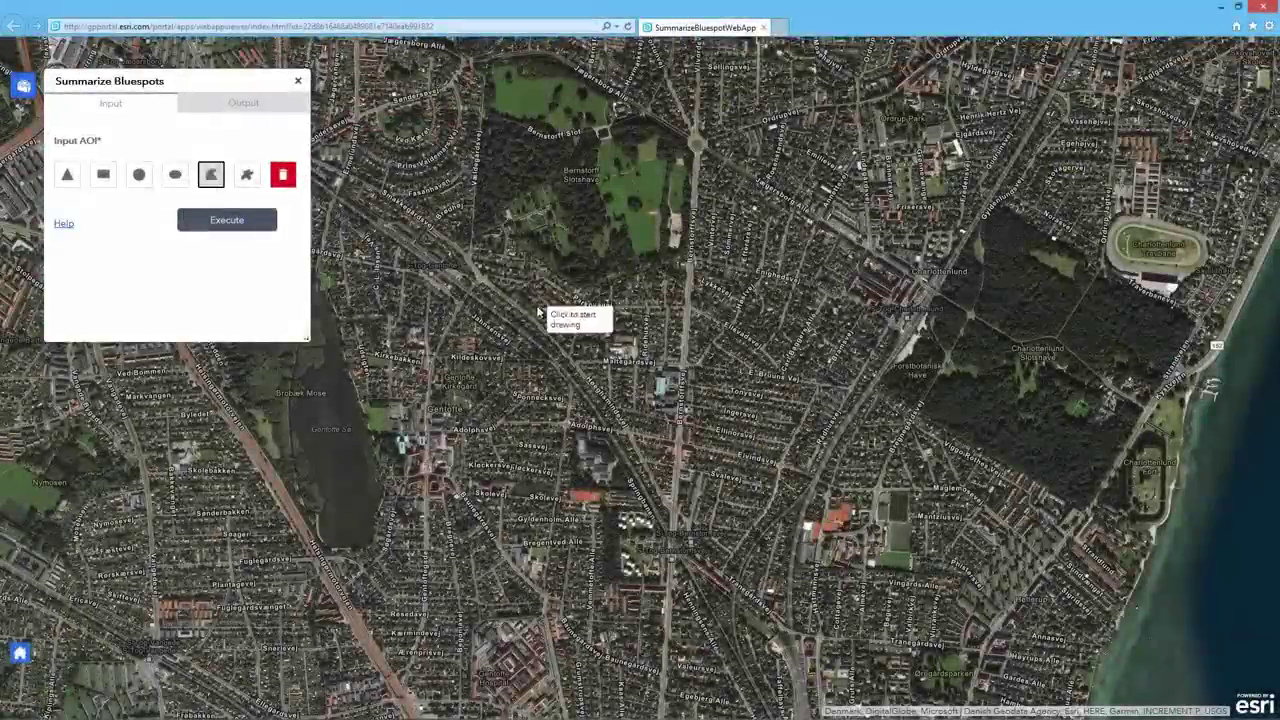
Step: Draw a four-corner area-of-interest polygon in the web app
left_click(497, 262)
left_click(487, 362)
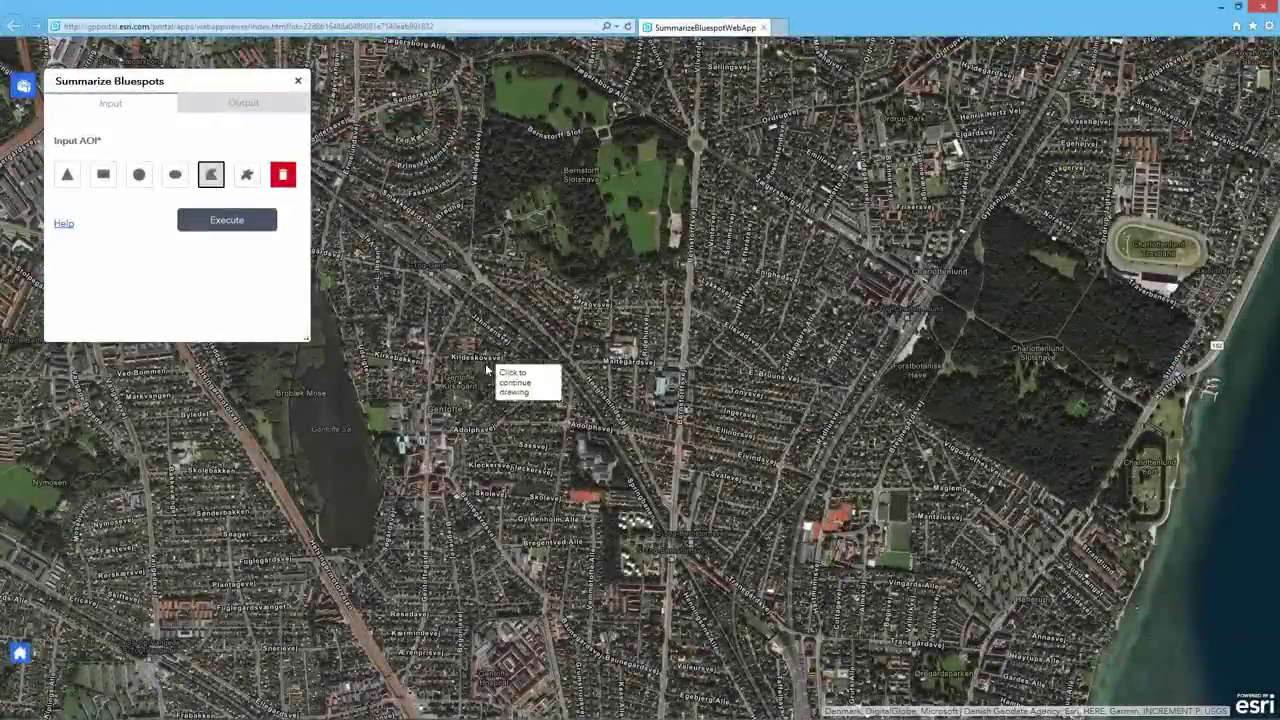
left_click(673, 503)
left_click(689, 261)
double_click(576, 285)
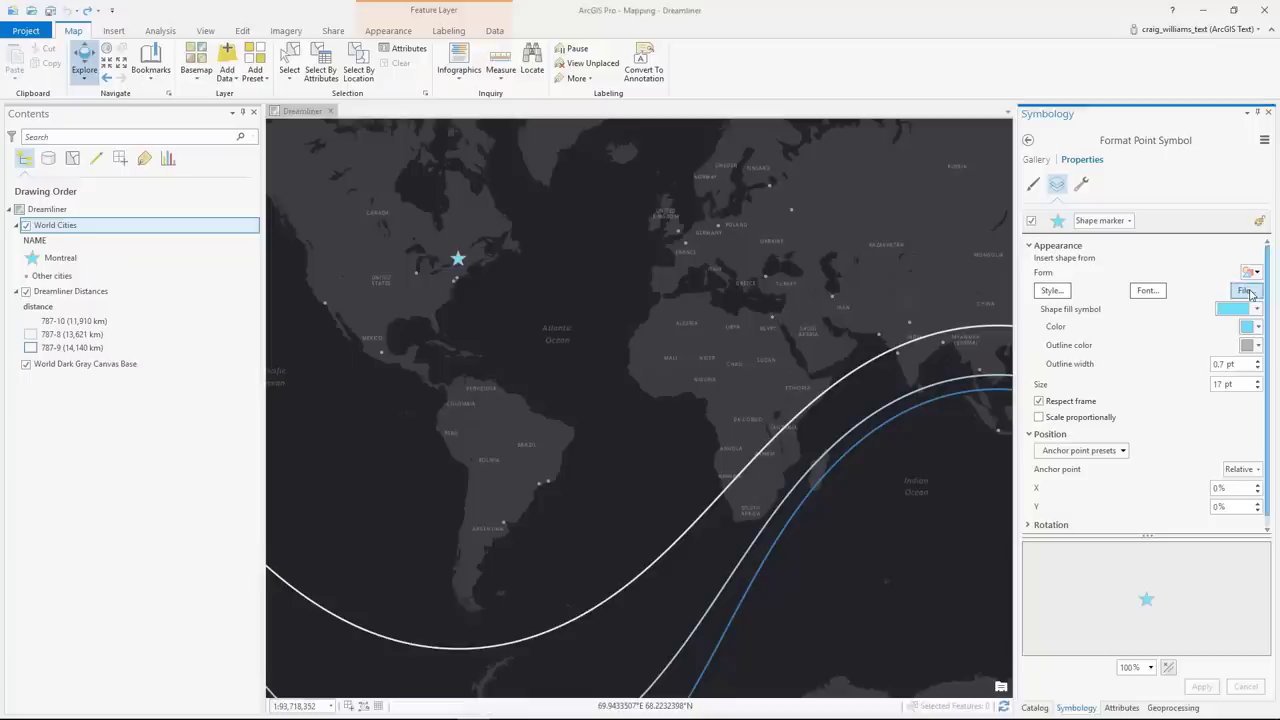
Step: Use MtlAirports_Logo.svg as the Montreal point's marker shape
left_click(1246, 290)
left_click(648, 313)
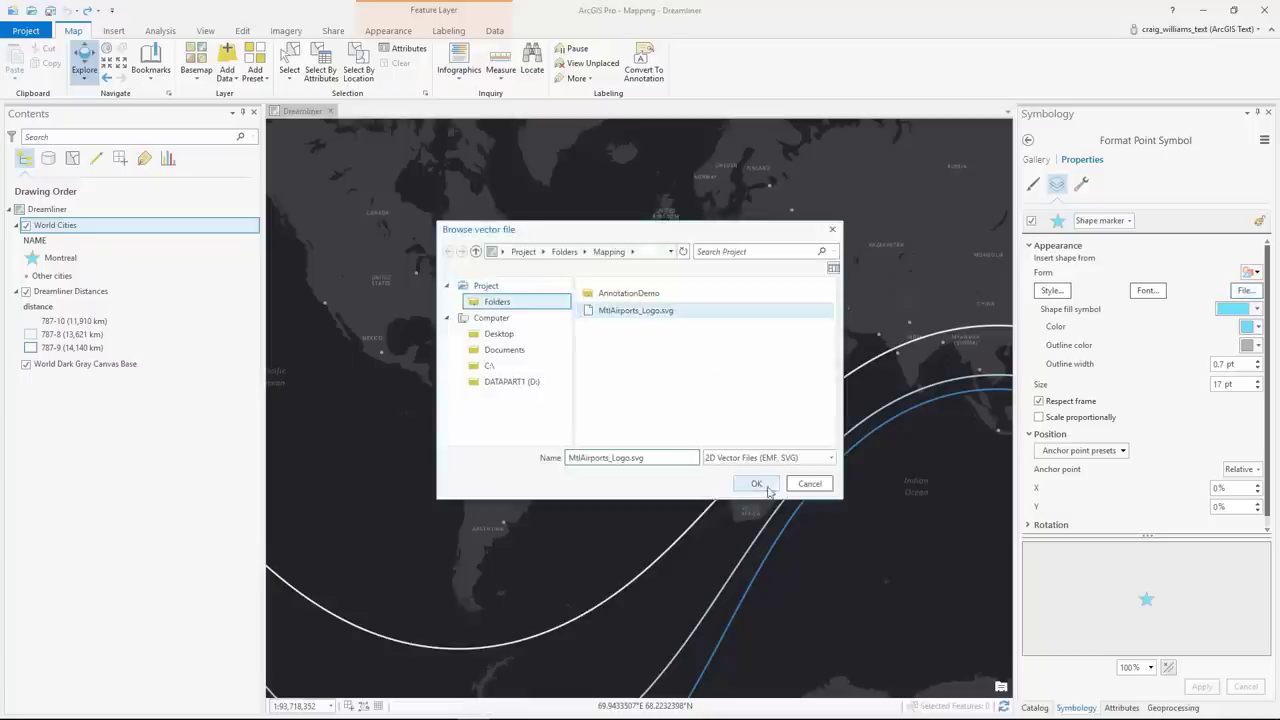
left_click(757, 484)
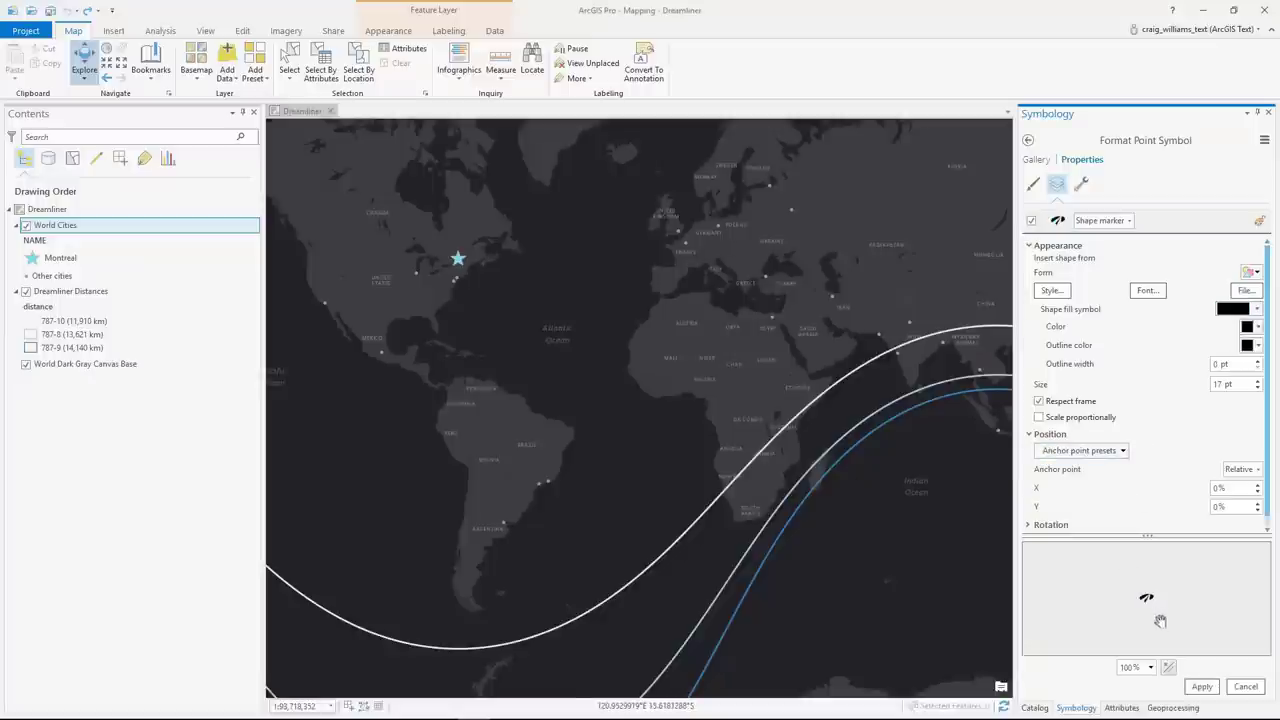
Step: Set the marker's fill colour to blue through Color Properties
scroll(1154, 606, "up", 8)
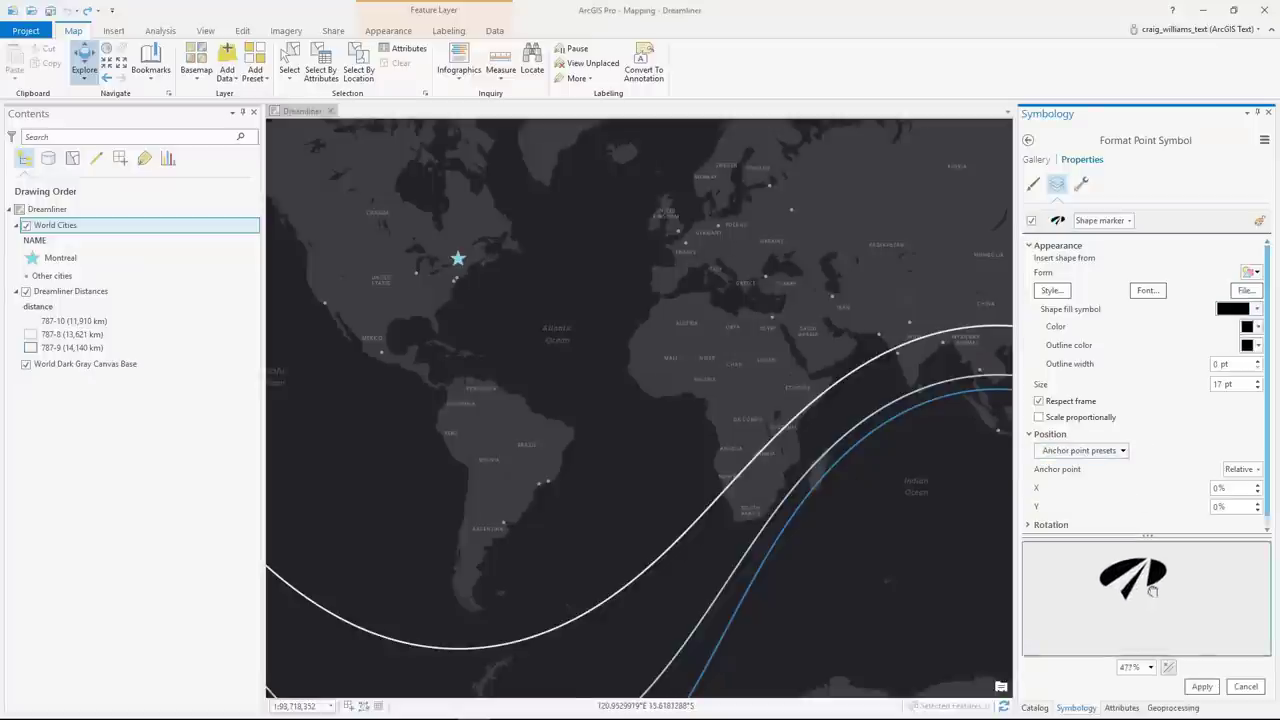
left_click(1257, 327)
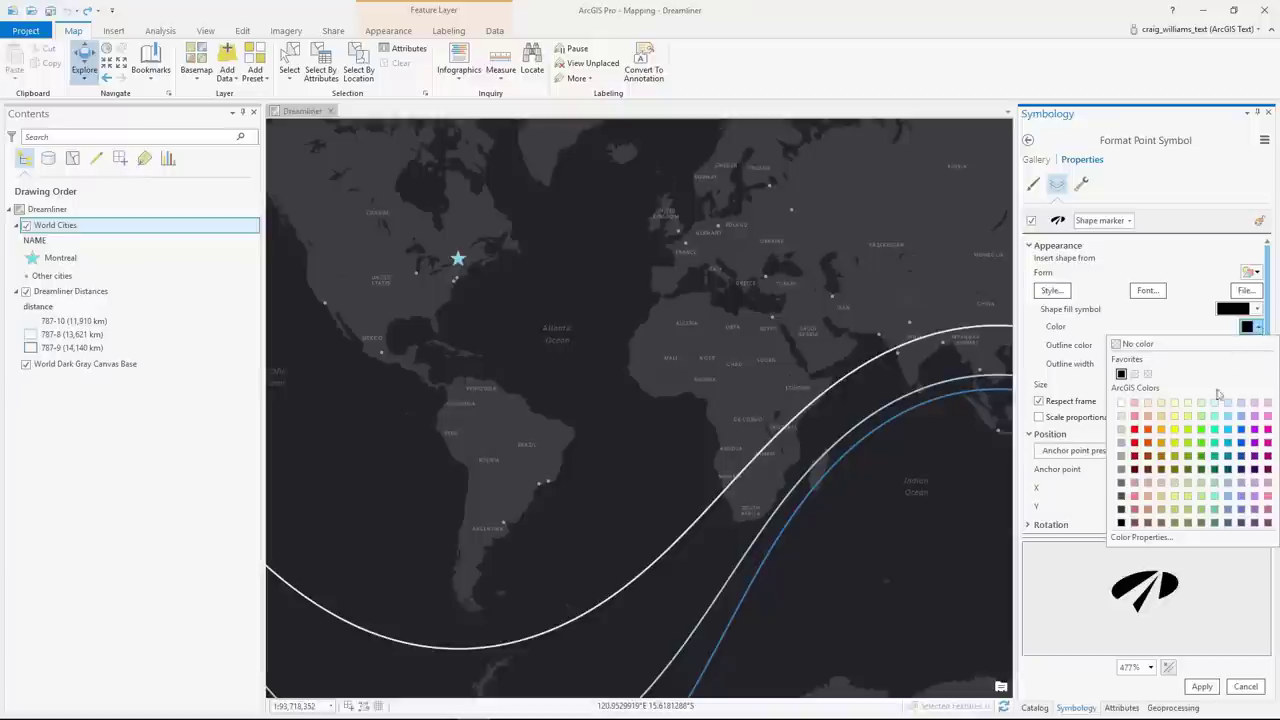
left_click(1140, 538)
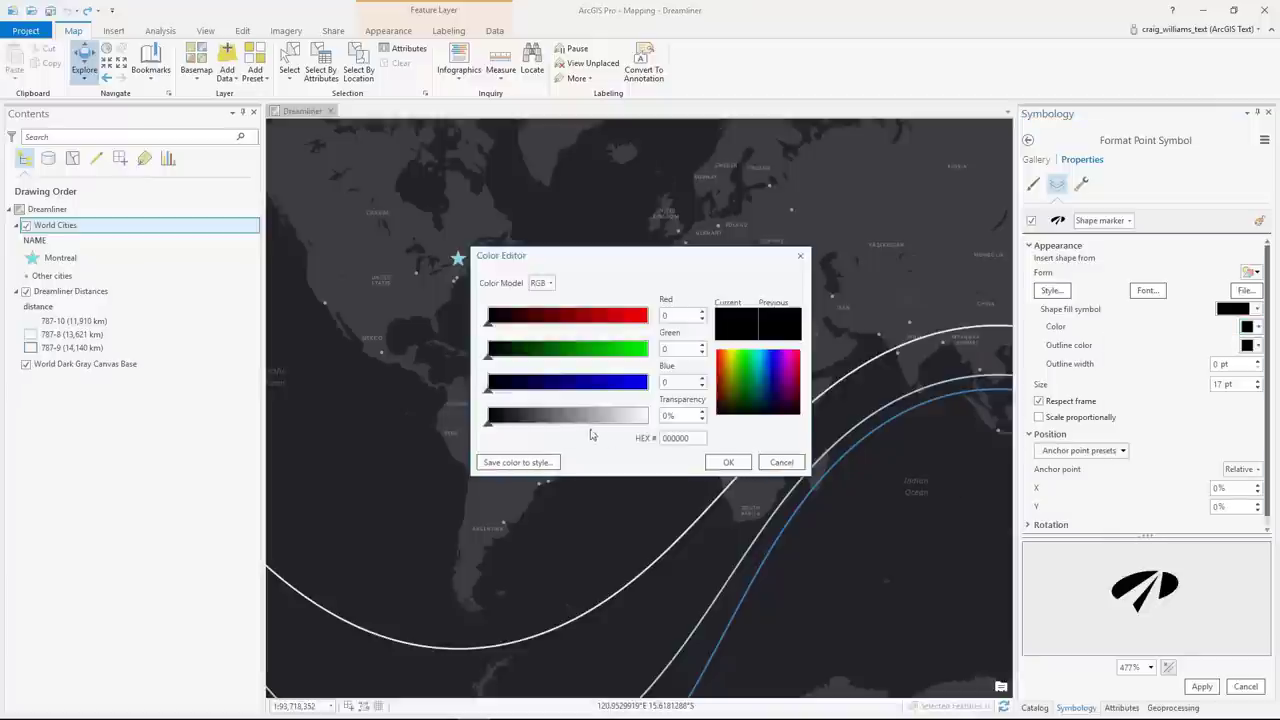
left_click(716, 464)
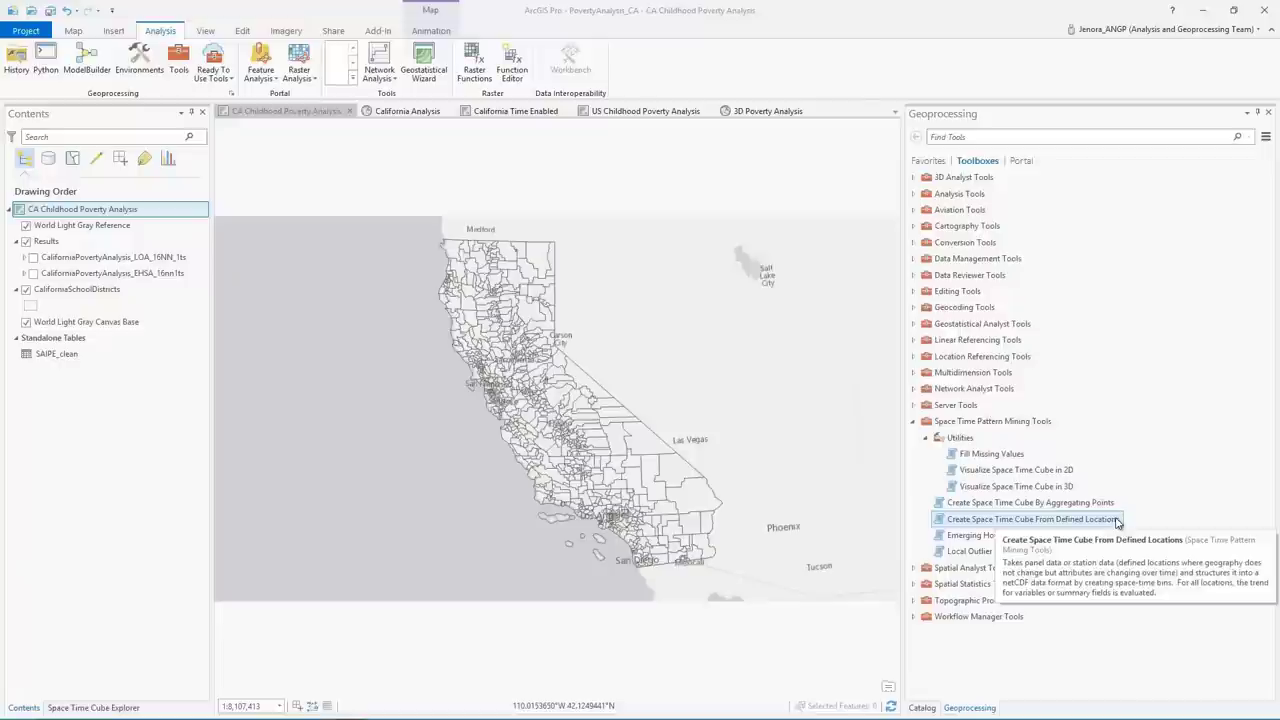
Step: Run Create Space Time Cube From Defined Locations on the California districts
left_click(1115, 520)
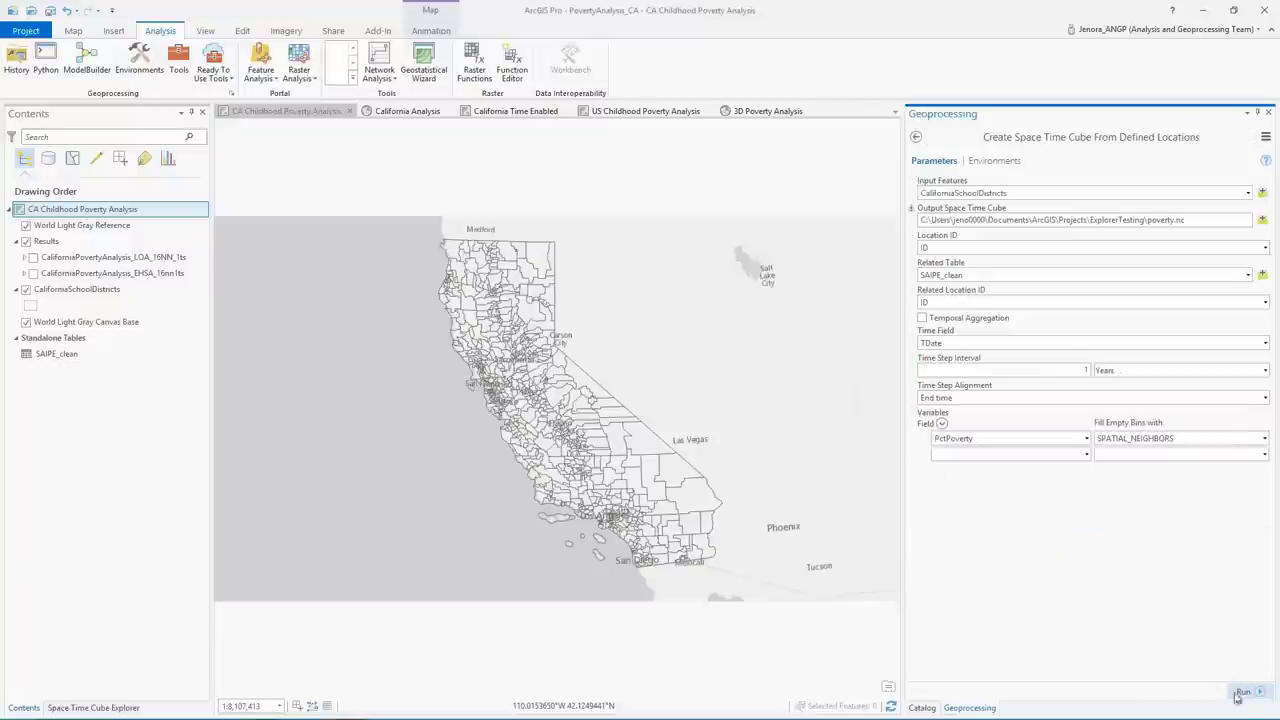
left_click(1240, 694)
mouse_move(1244, 700)
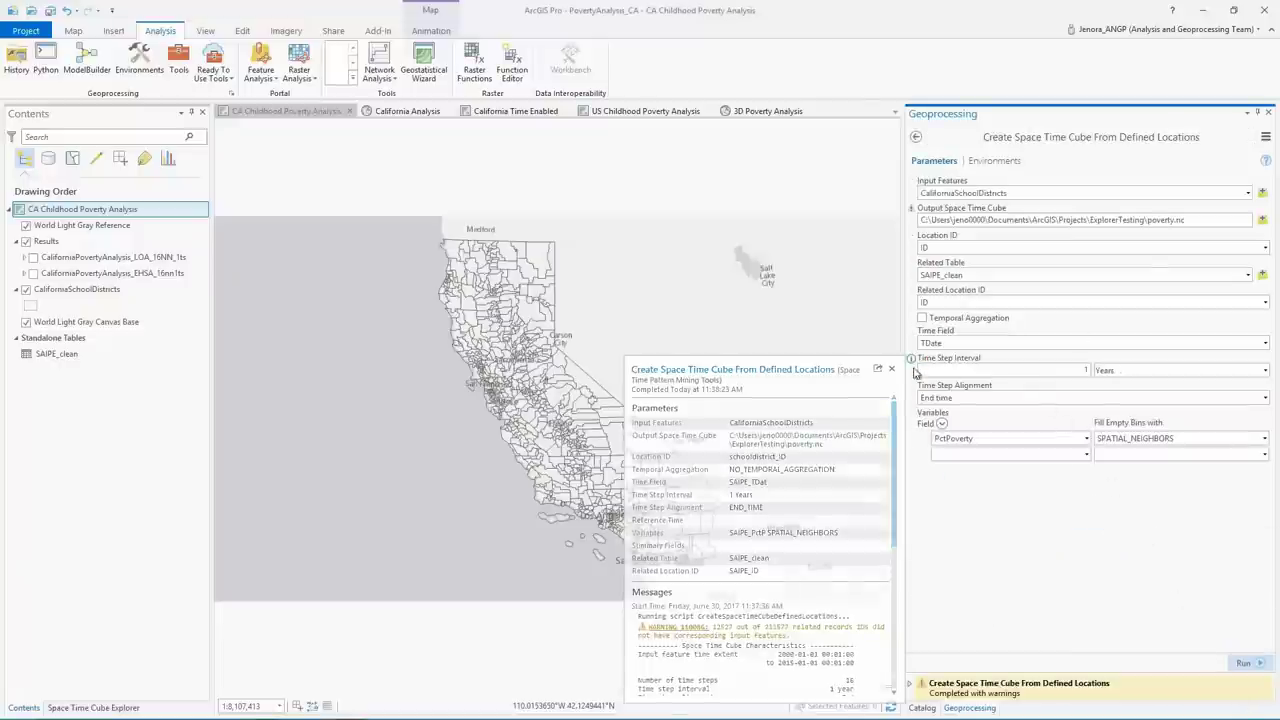
Step: Run Emerging Hot Spot Analysis and view the results on the California Analysis 3D map
left_click(916, 137)
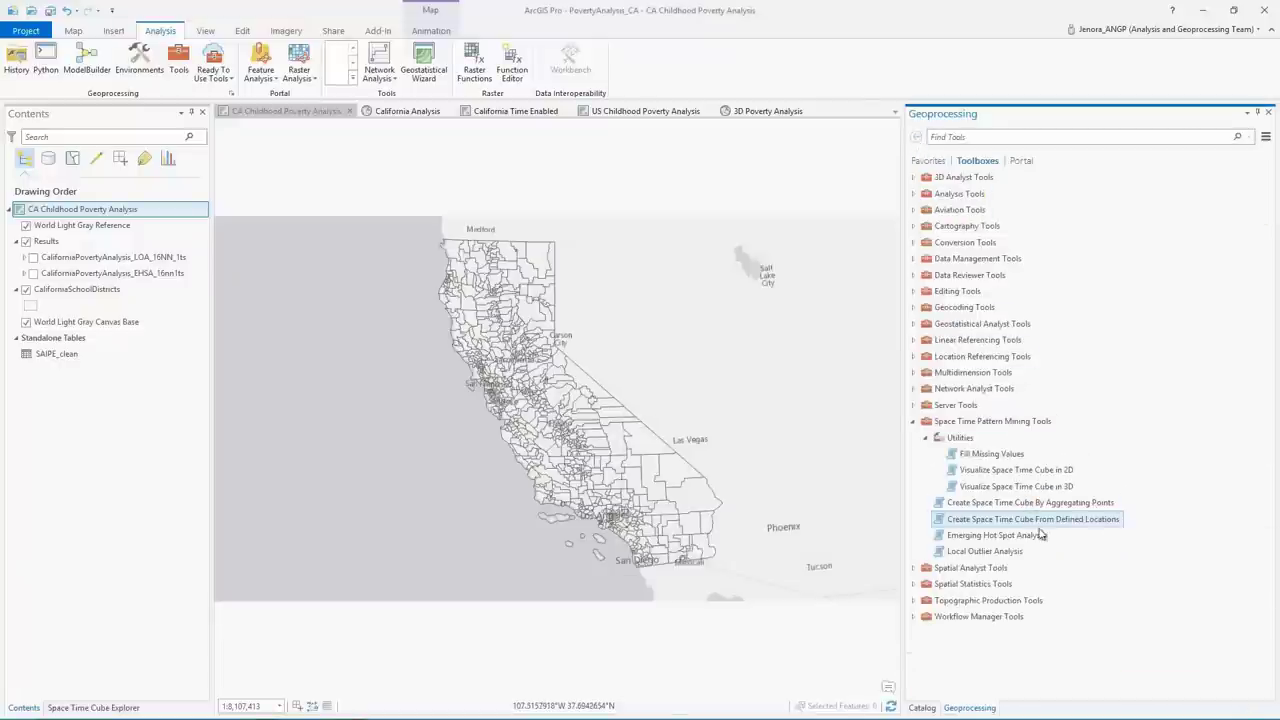
left_click(1040, 535)
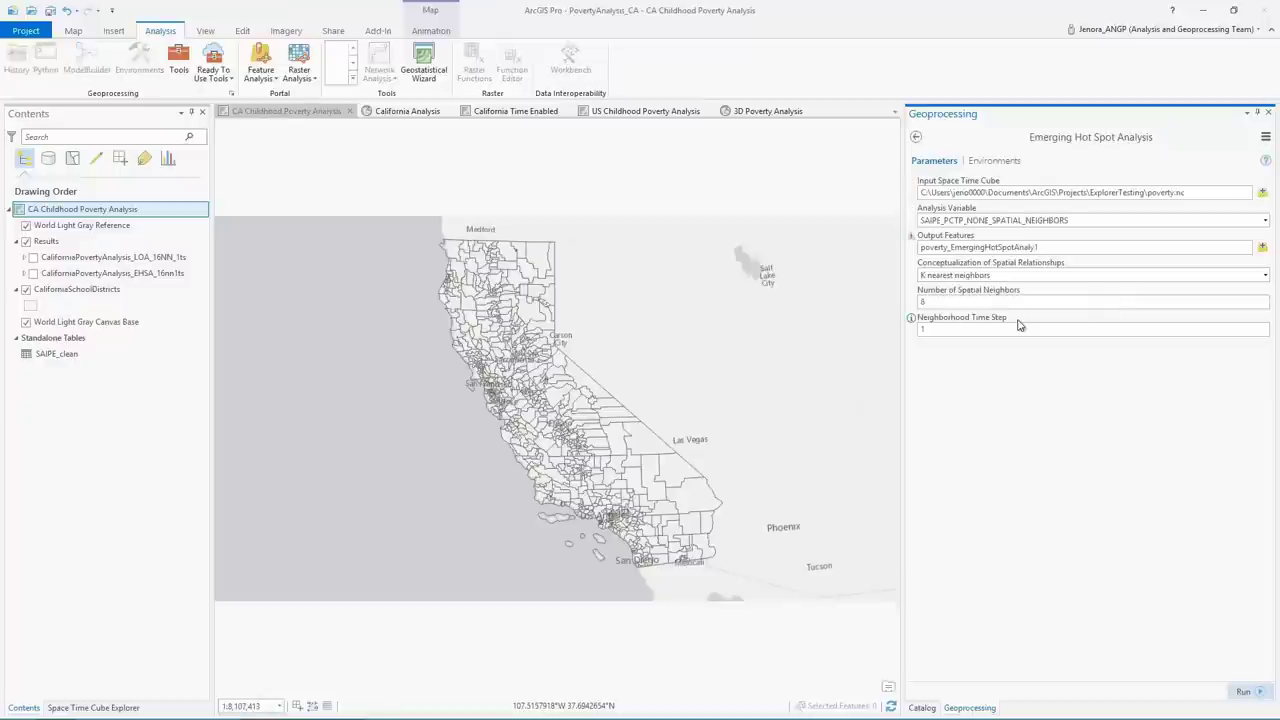
left_click(1256, 695)
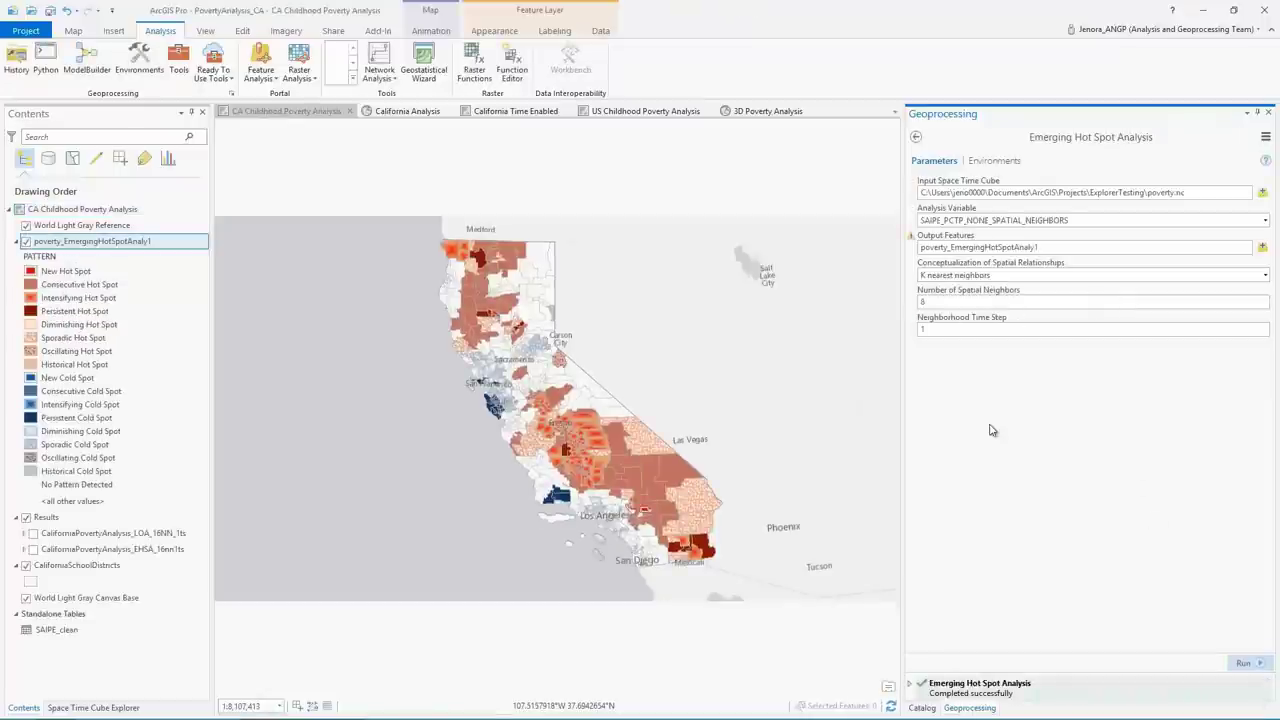
left_click(400, 111)
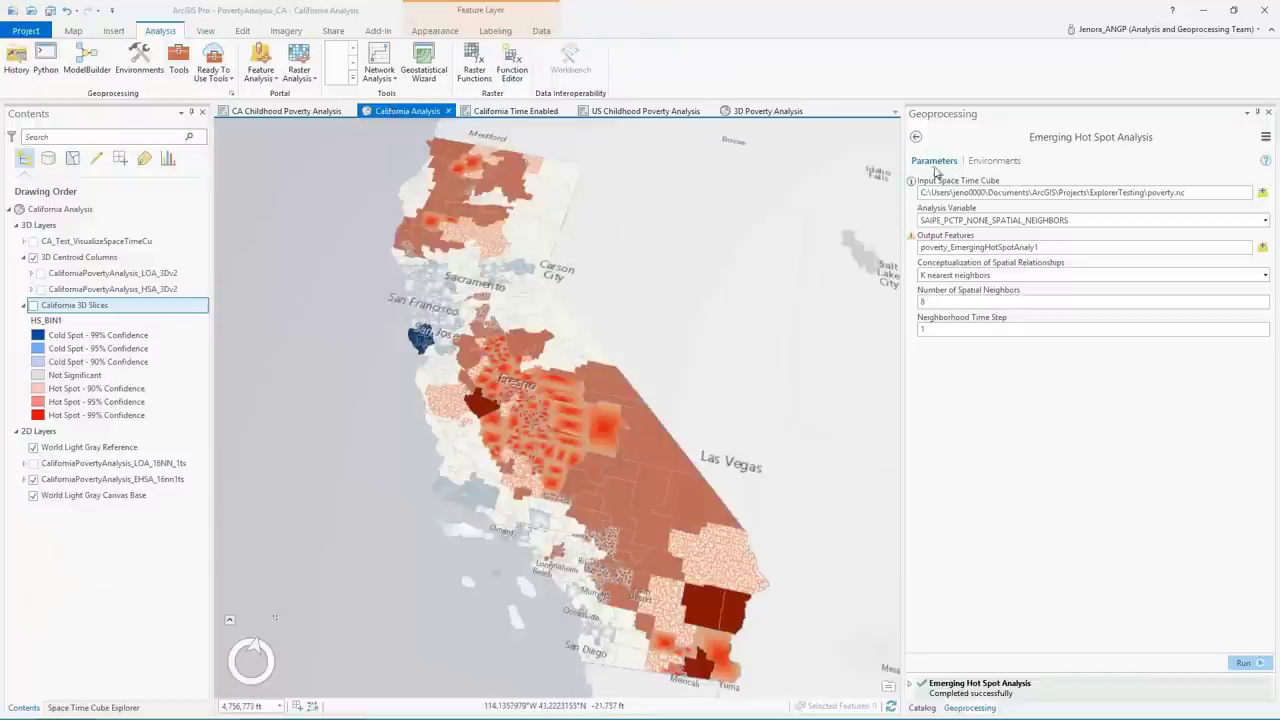
Step: Run Visualize Space Time Cube in 3D to build red and blue hot and cold spot columns
left_click(916, 136)
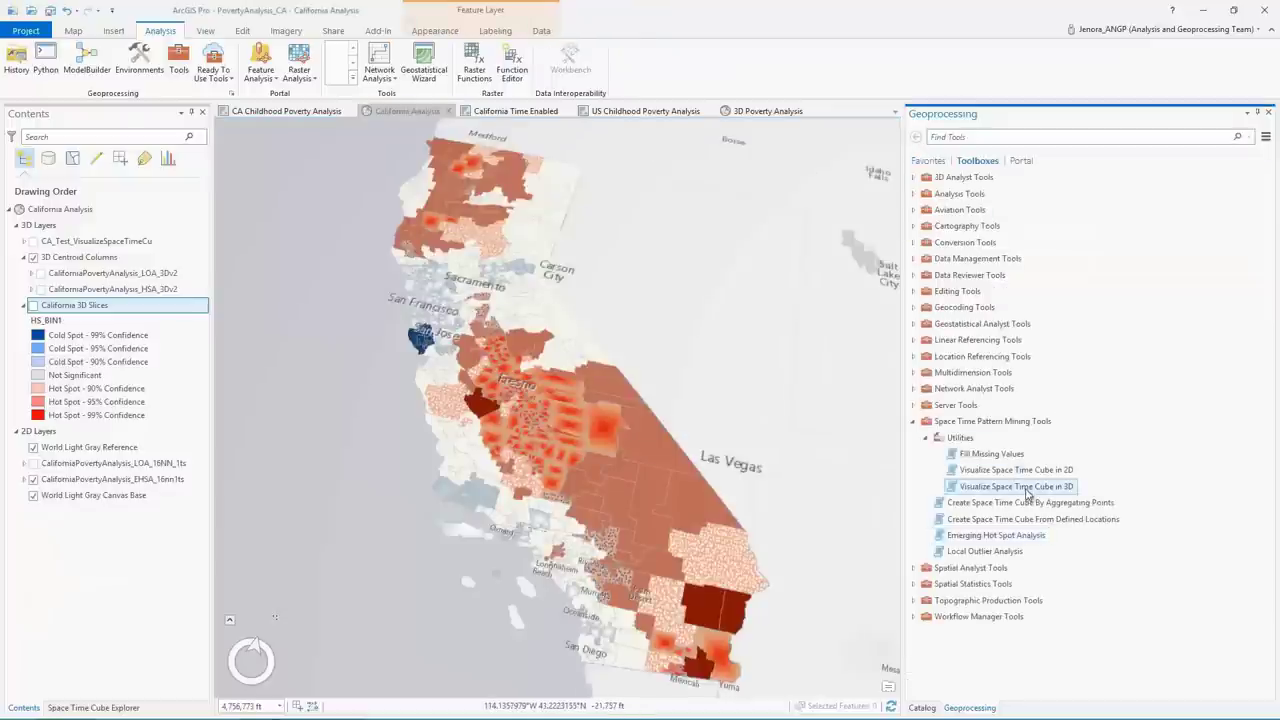
left_click(1016, 486)
left_click(1256, 695)
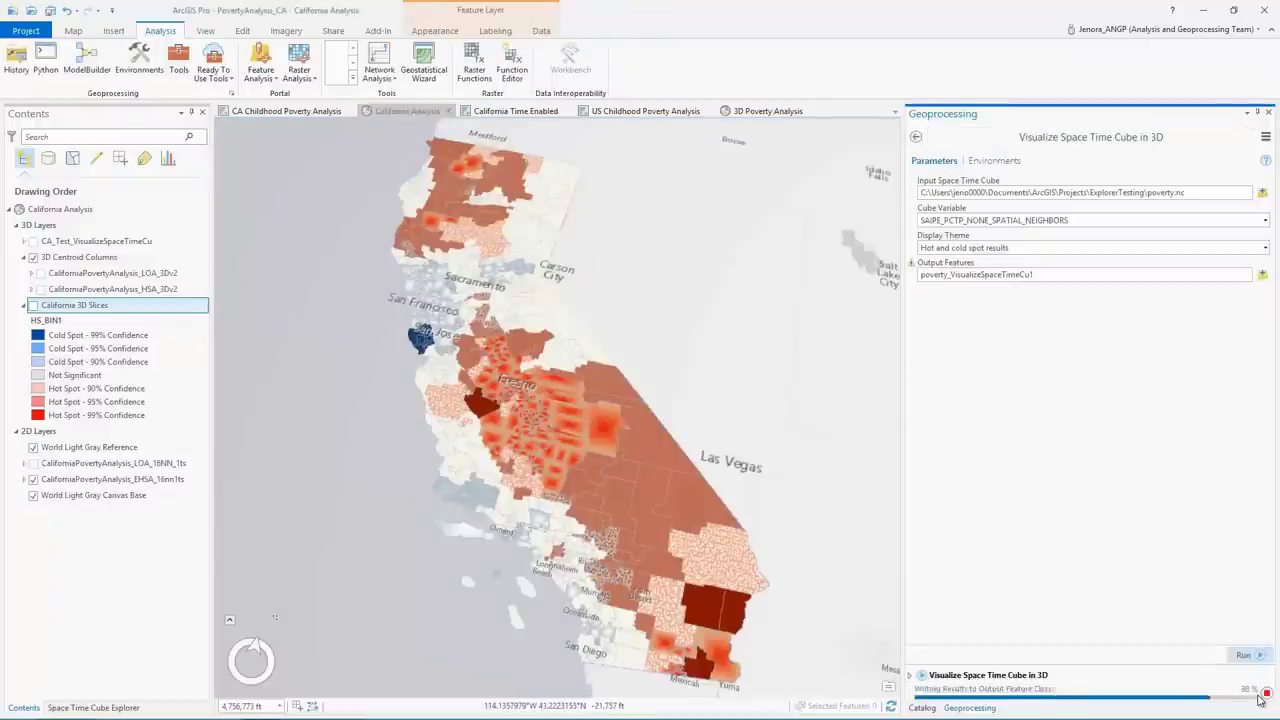
scroll(558, 460, "up", 3)
scroll(558, 460, "up", 3)
Step: Open the layer's 3D time-series chart and reframe California in the scene
left_click(170, 161)
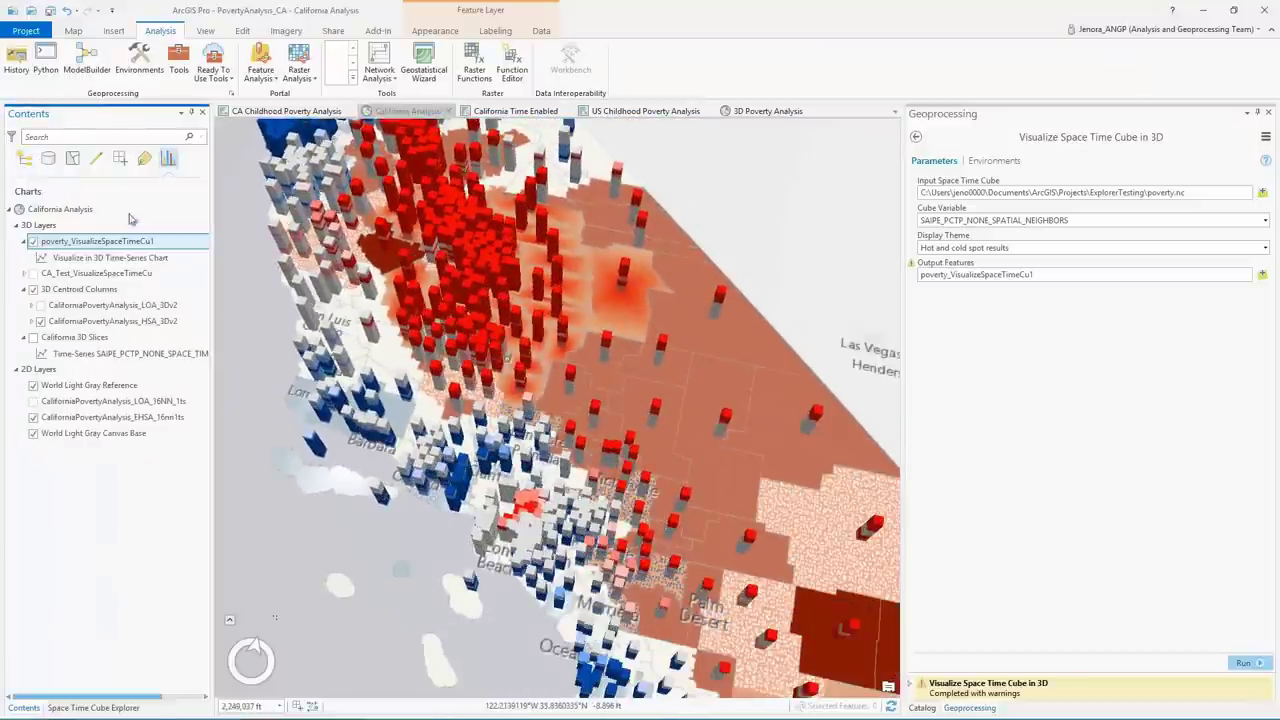
double_click(135, 258)
left_click_drag(330, 271, 488, 300)
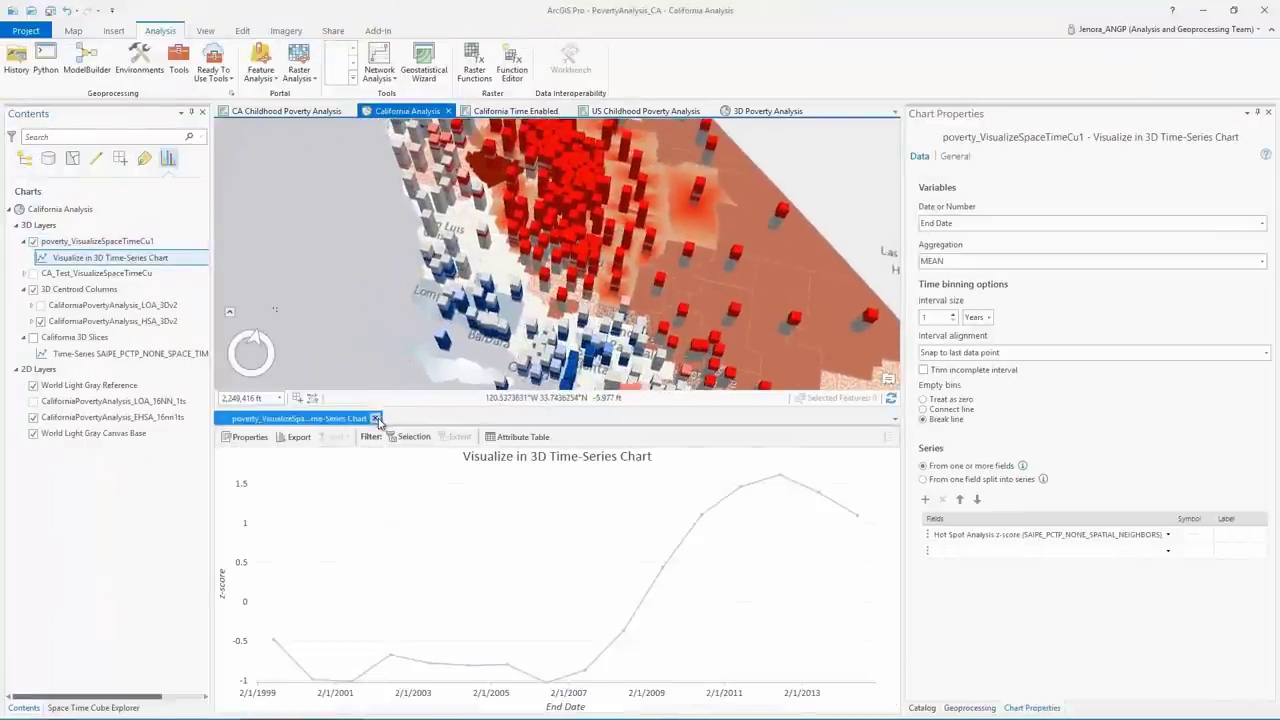
Step: Launch the Space Time Cube Explorer add-in and play the California Time Enabled map through time
left_click(372, 31)
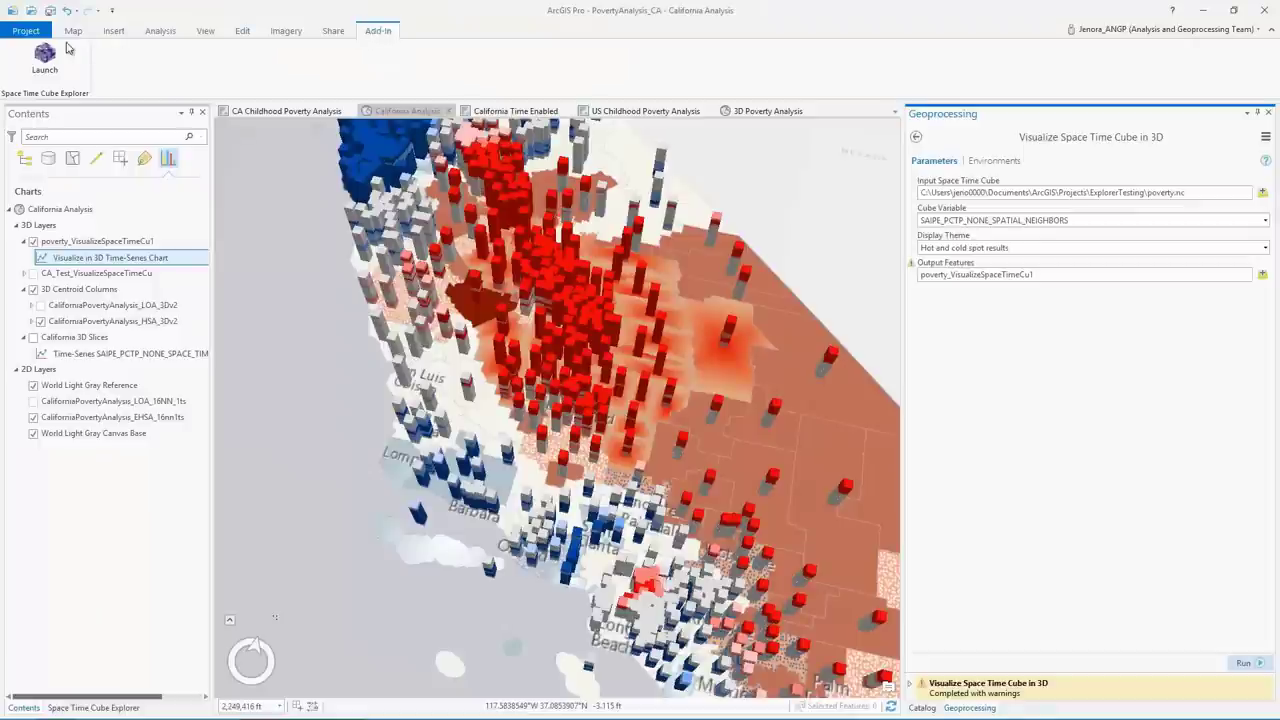
left_click(45, 55)
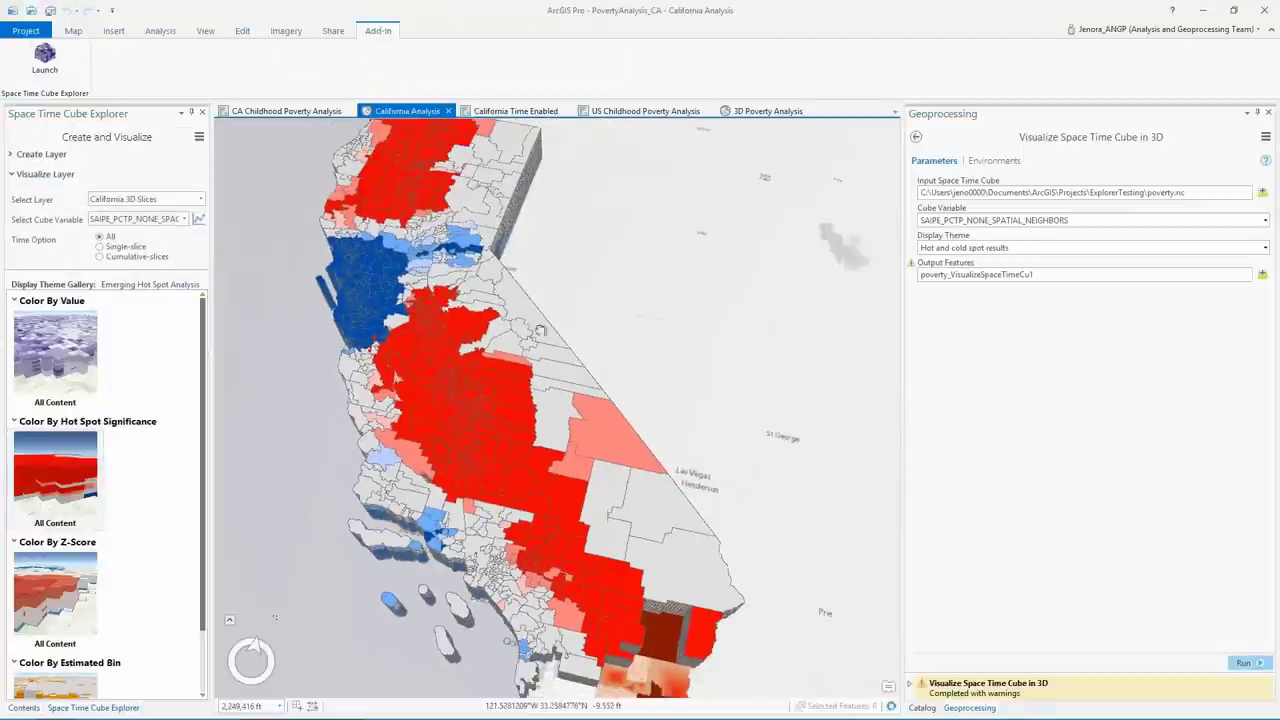
scroll(537, 315, "up", 5)
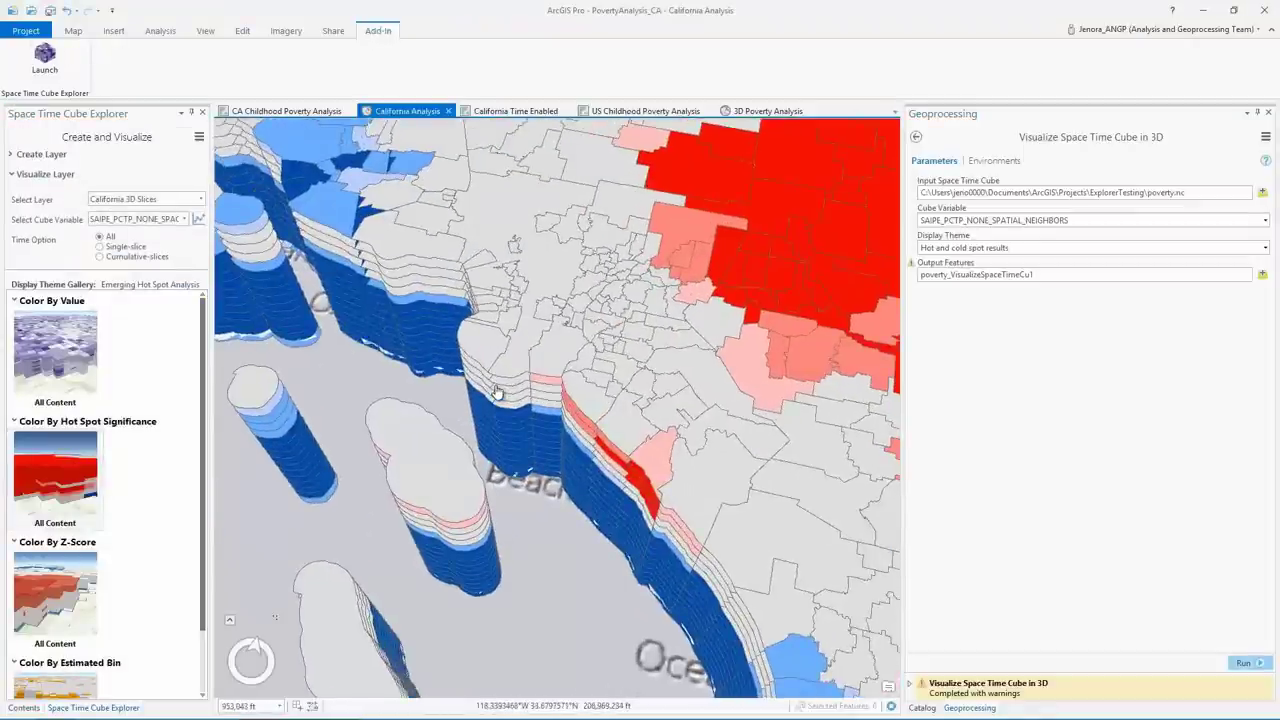
left_click(520, 111)
left_click(597, 132)
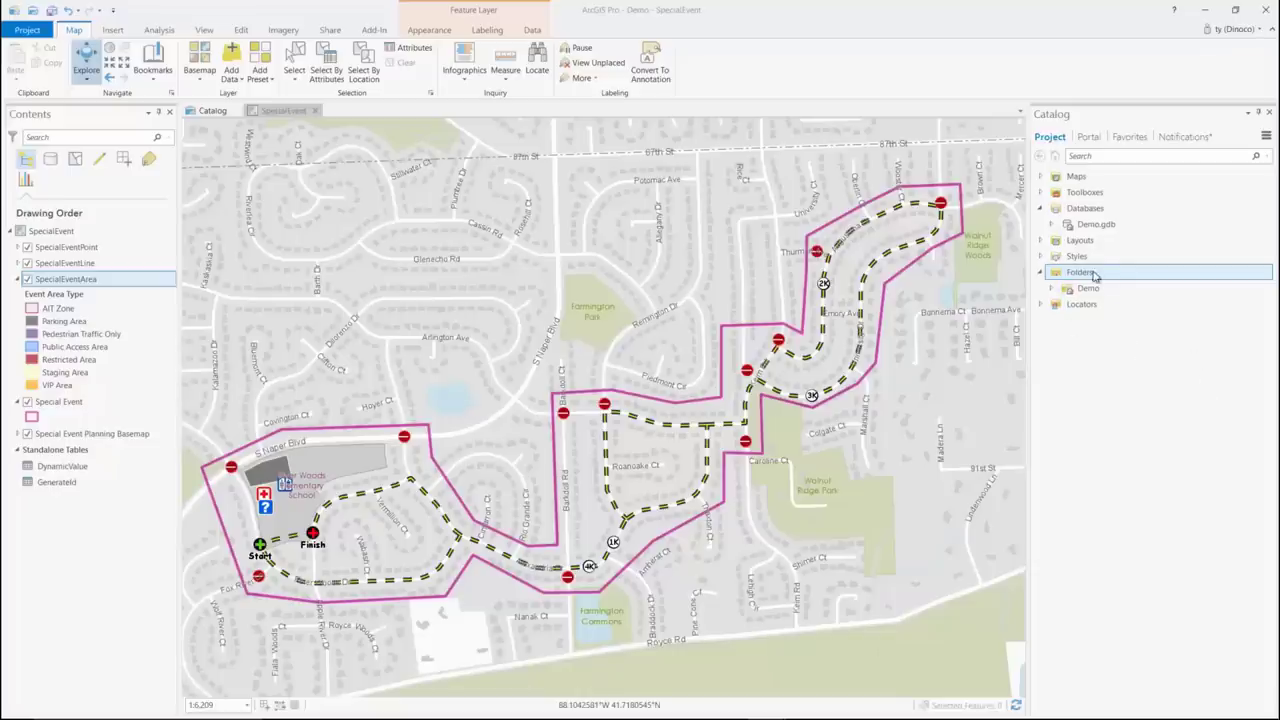
Step: Connect the Projects folder on the SSD (F:) drive and add it to all new projects
right_click(1086, 276)
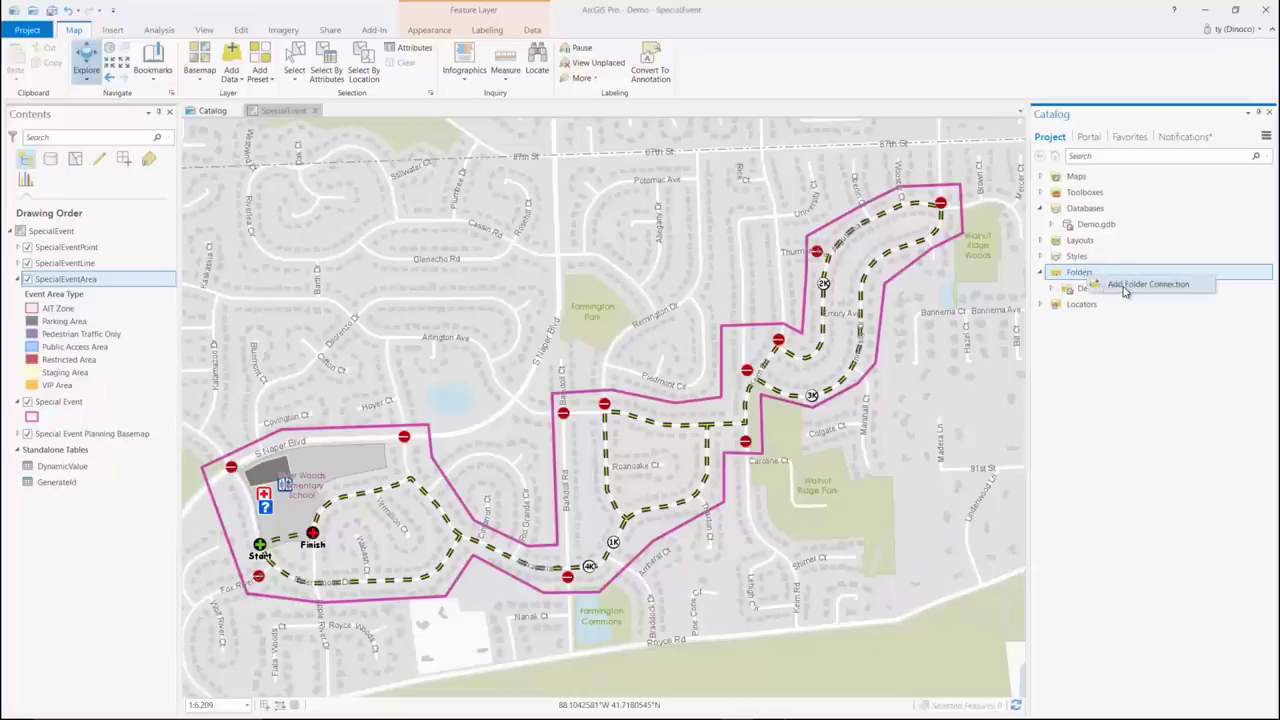
left_click(1124, 291)
left_click(505, 397)
scroll(652, 372, "down", 3)
scroll(652, 372, "down", 2)
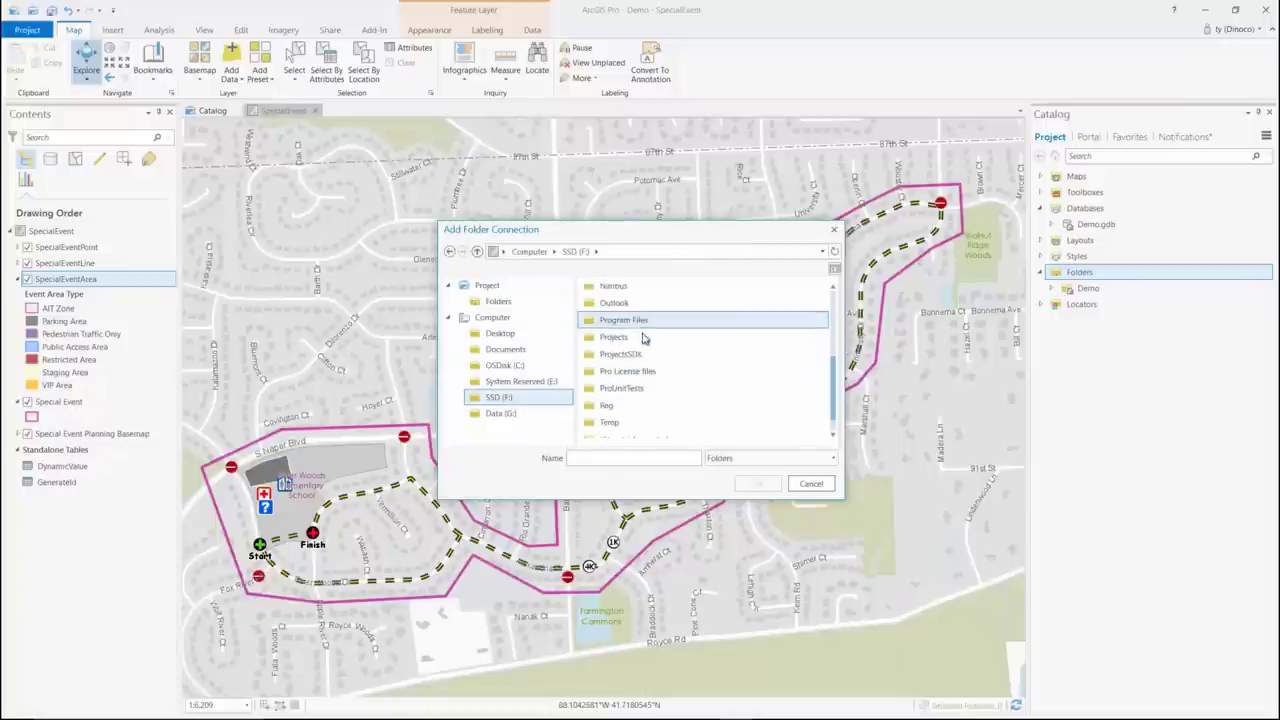
left_click(645, 340)
left_click(760, 484)
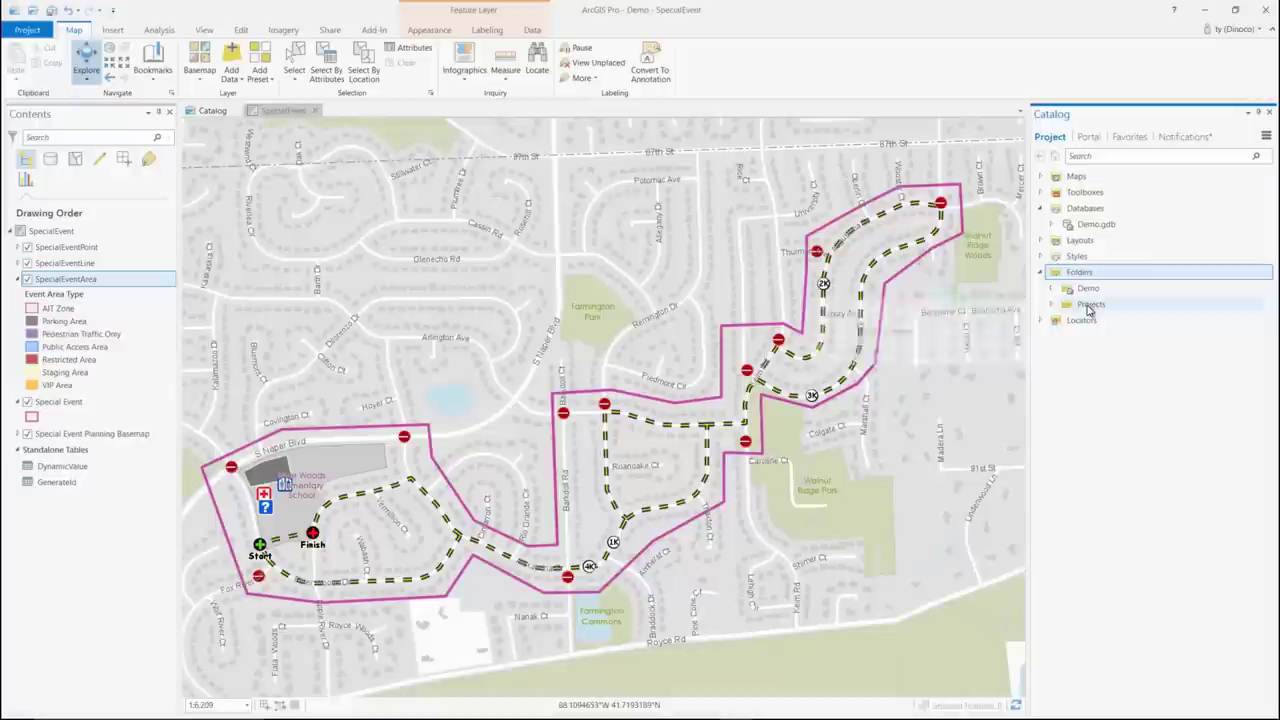
right_click(1088, 306)
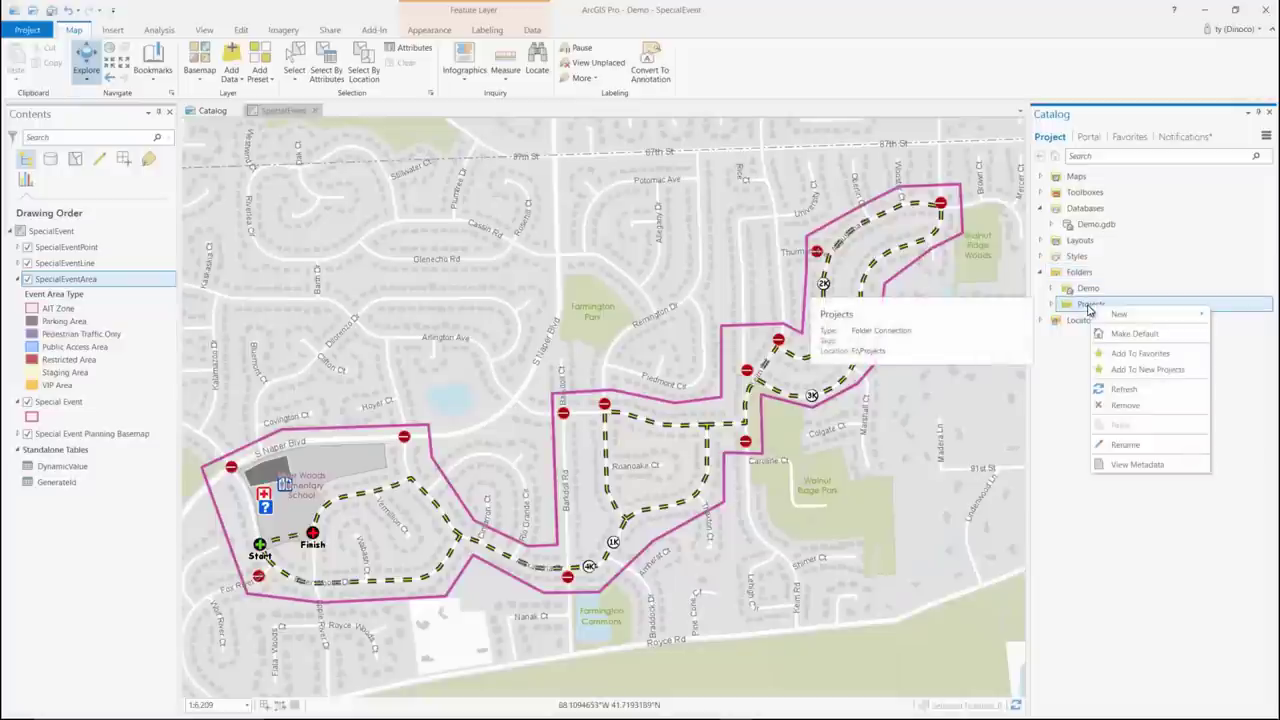
left_click(1147, 370)
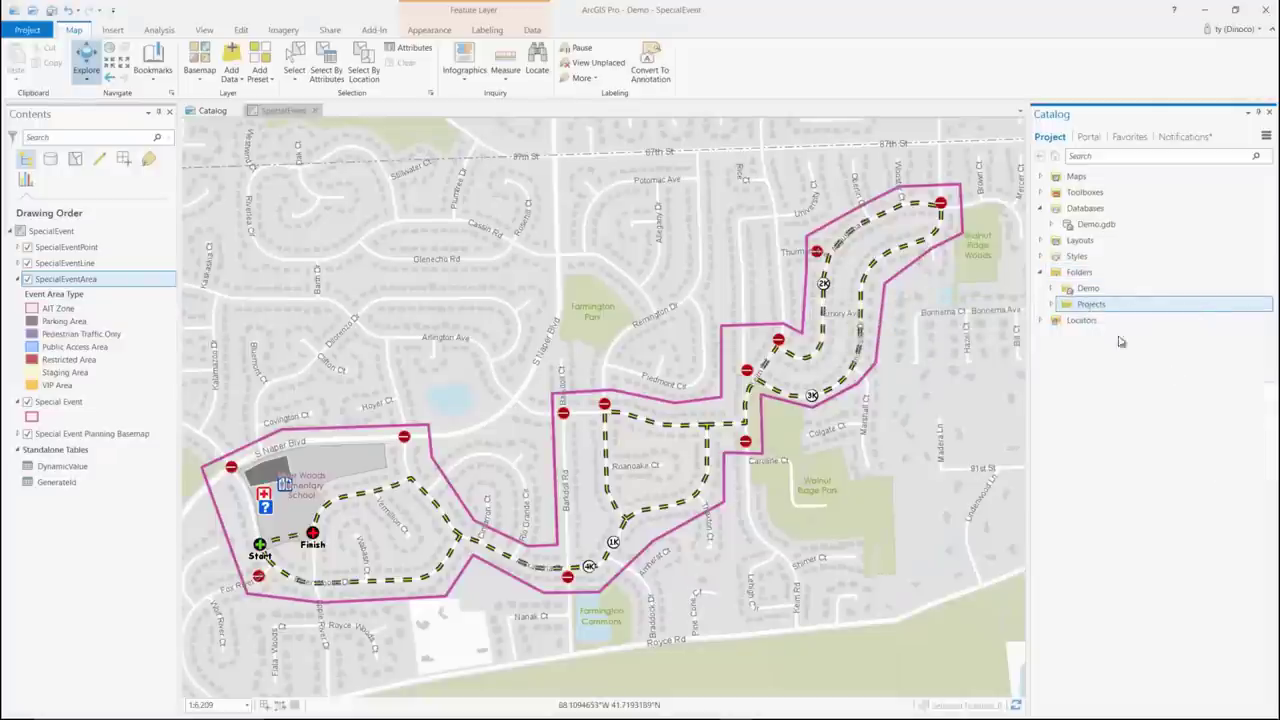
Step: Create a new SQL Server database connection and add it to favorites
right_click(1085, 210)
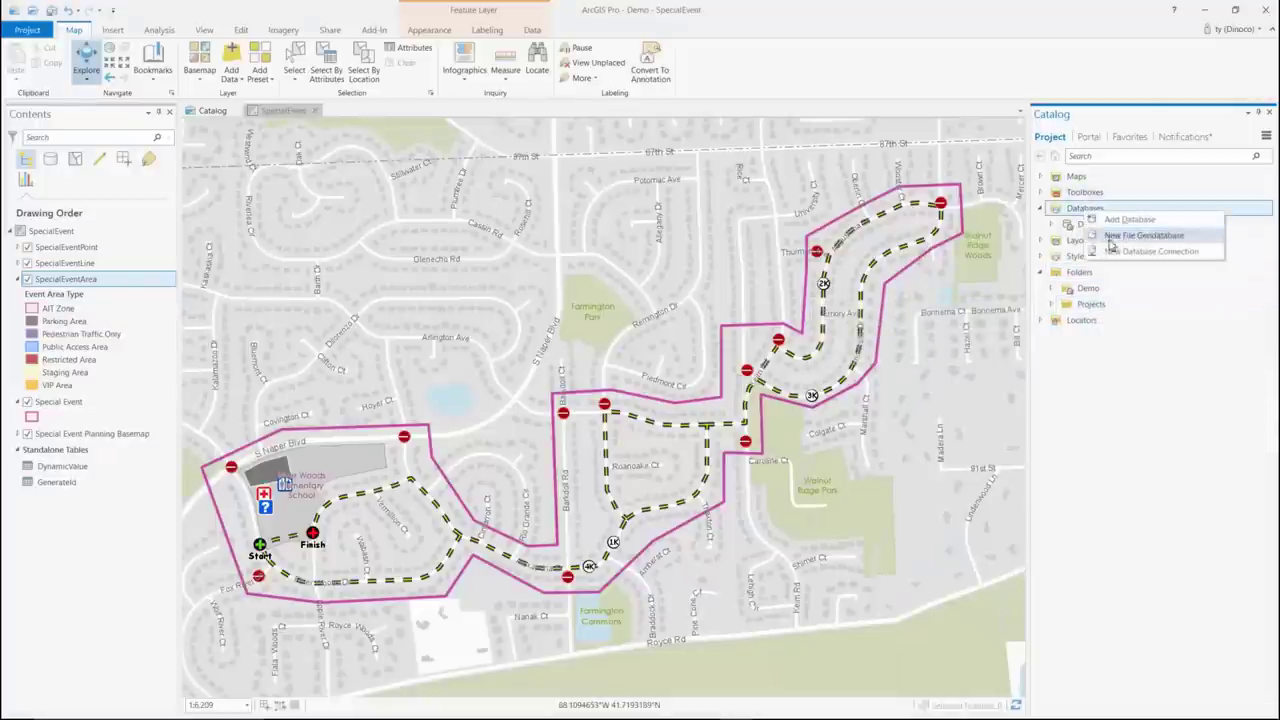
left_click(1140, 251)
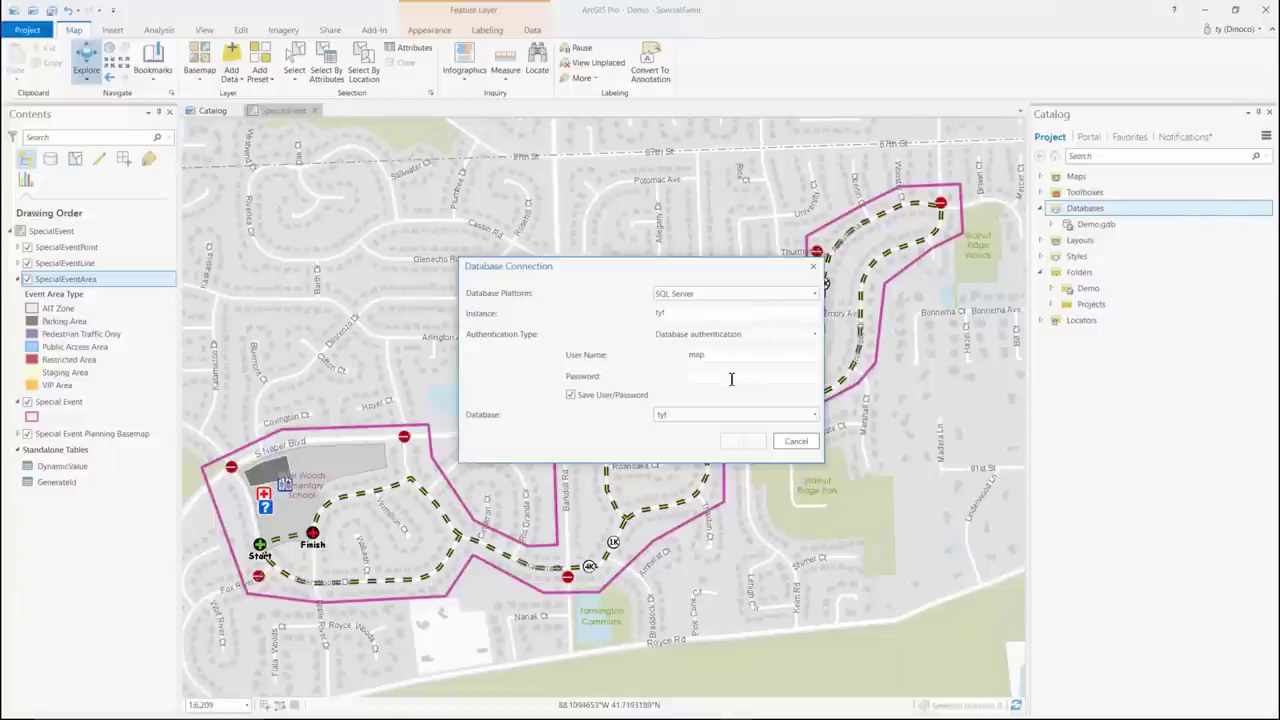
left_click(742, 441)
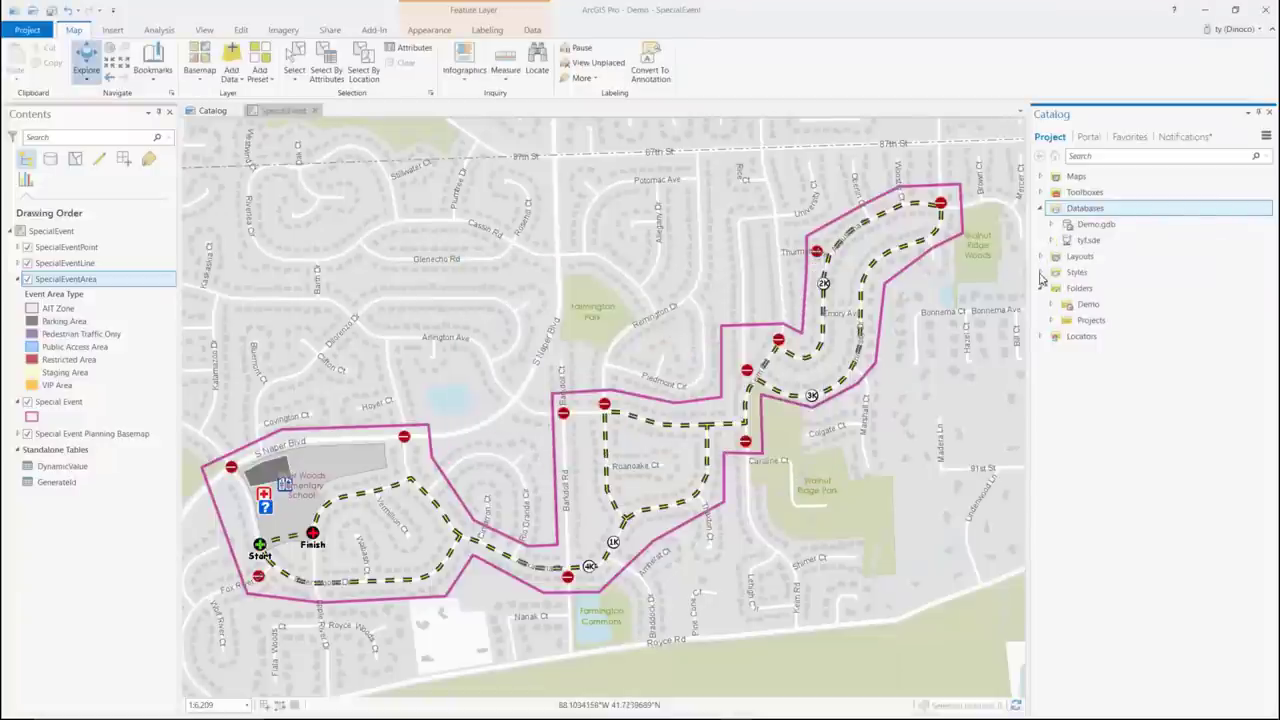
left_click(1090, 243)
right_click(1090, 243)
left_click(1125, 354)
left_click(697, 400)
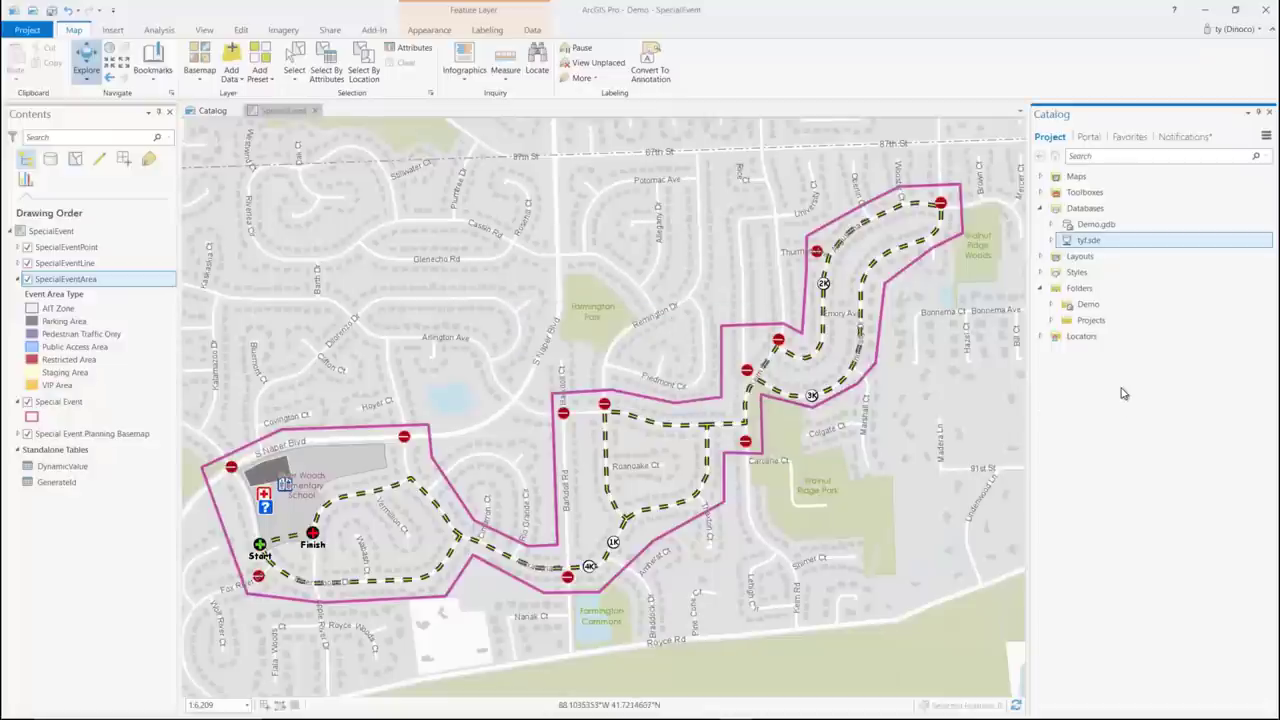
Step: Add a new ArcGIS Server connection to favorites and the project, then expand its servers and databases
left_click(1128, 137)
left_click(1269, 157)
left_click(1208, 243)
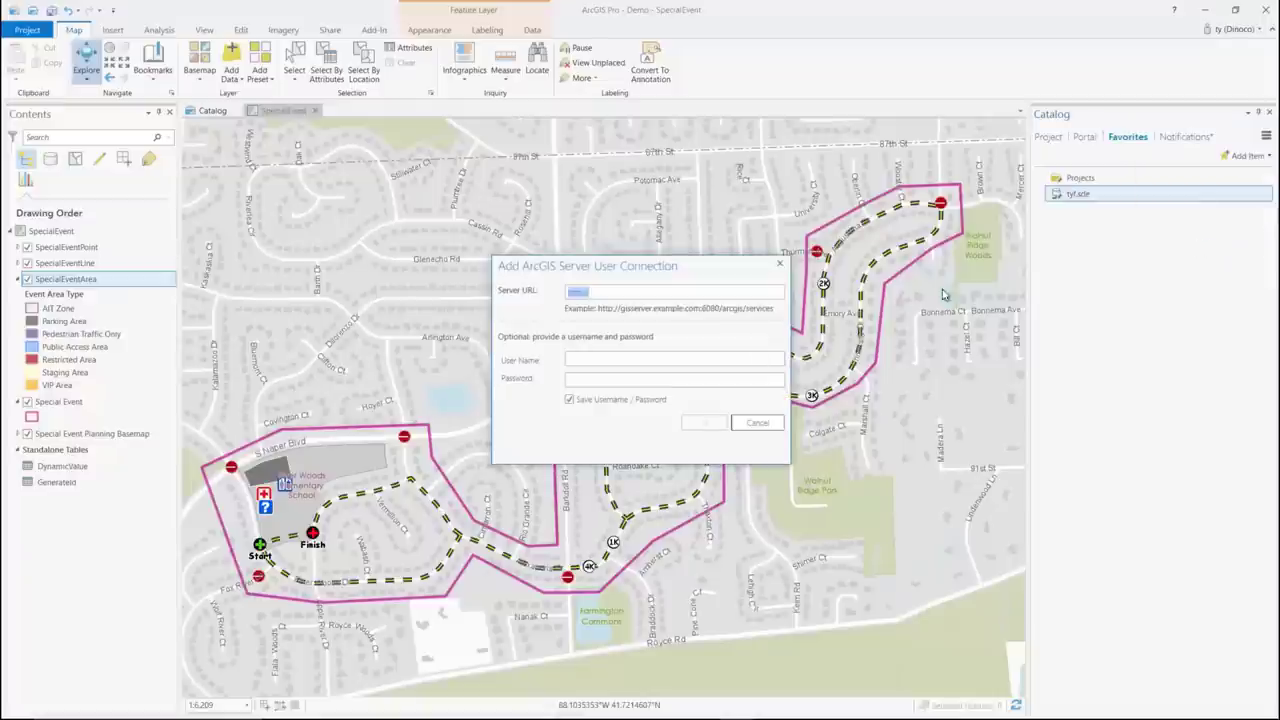
left_click(715, 427)
right_click(1090, 211)
left_click(1108, 218)
right_click(1108, 210)
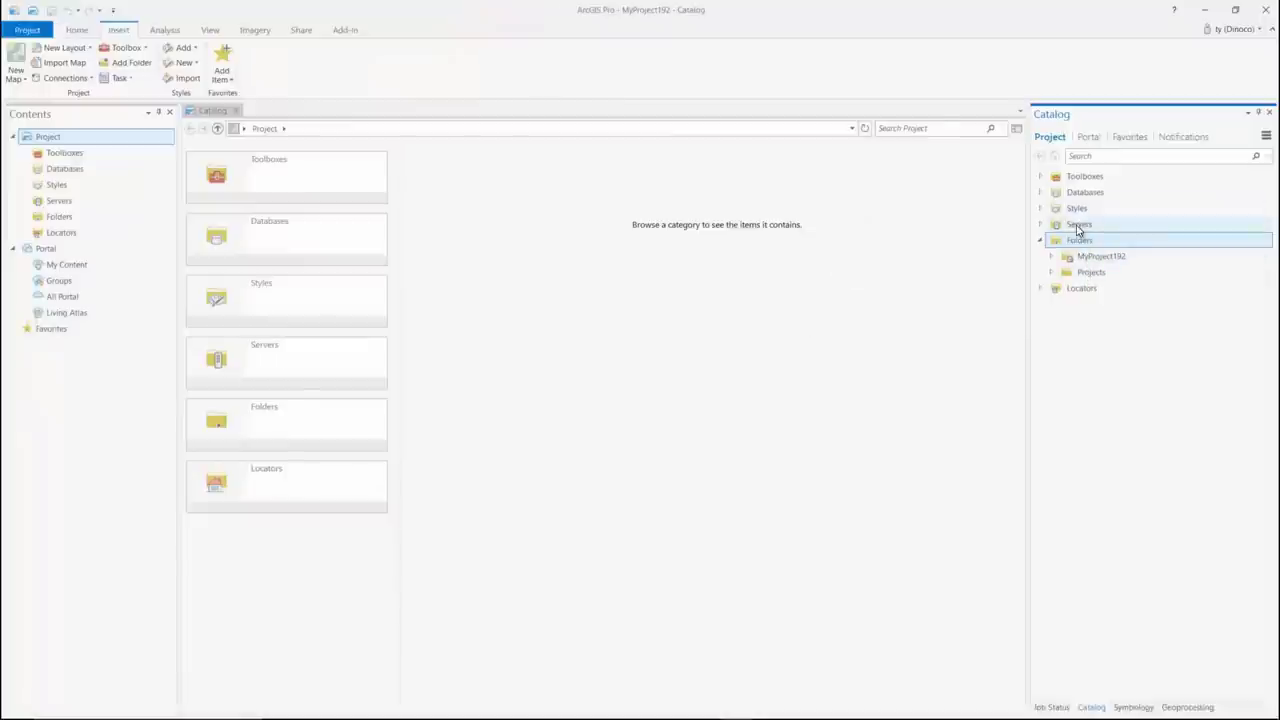
double_click(1079, 224)
left_click(1080, 193)
double_click(1079, 195)
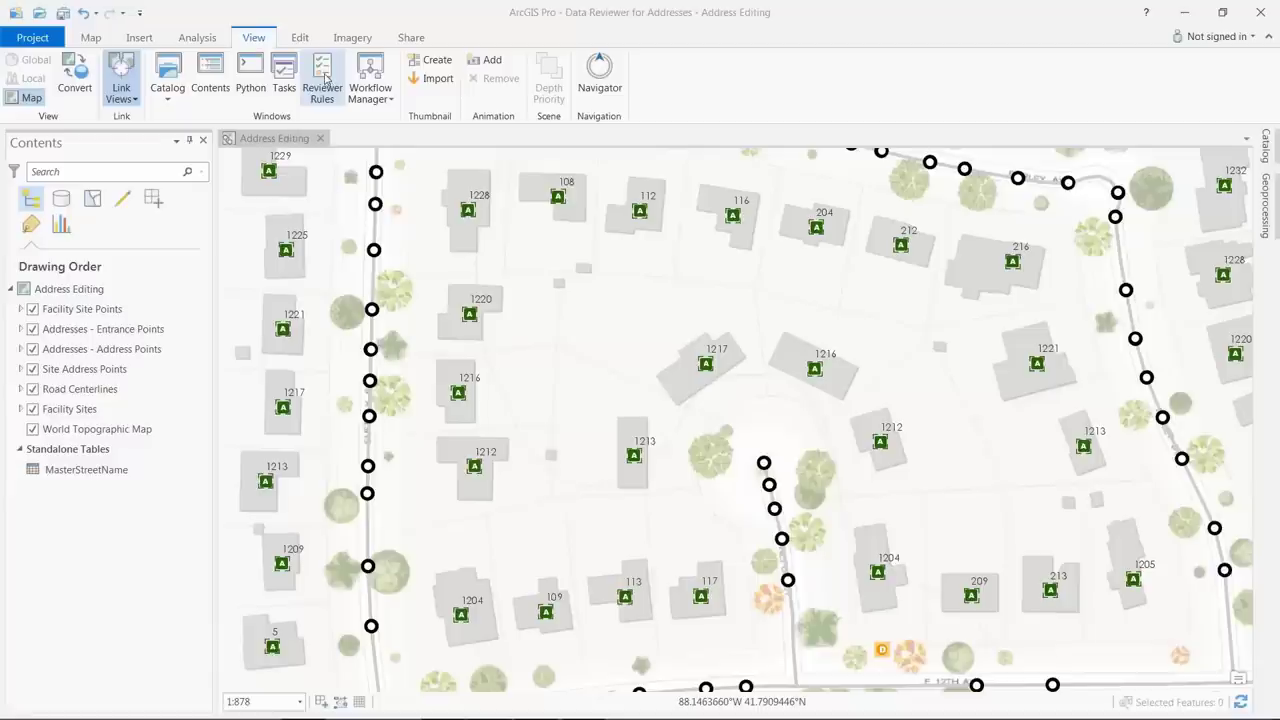
Step: Add a Duplicate Feature rule on Site Address Points comparing Site Address ID and Address Point ID
left_click(322, 80)
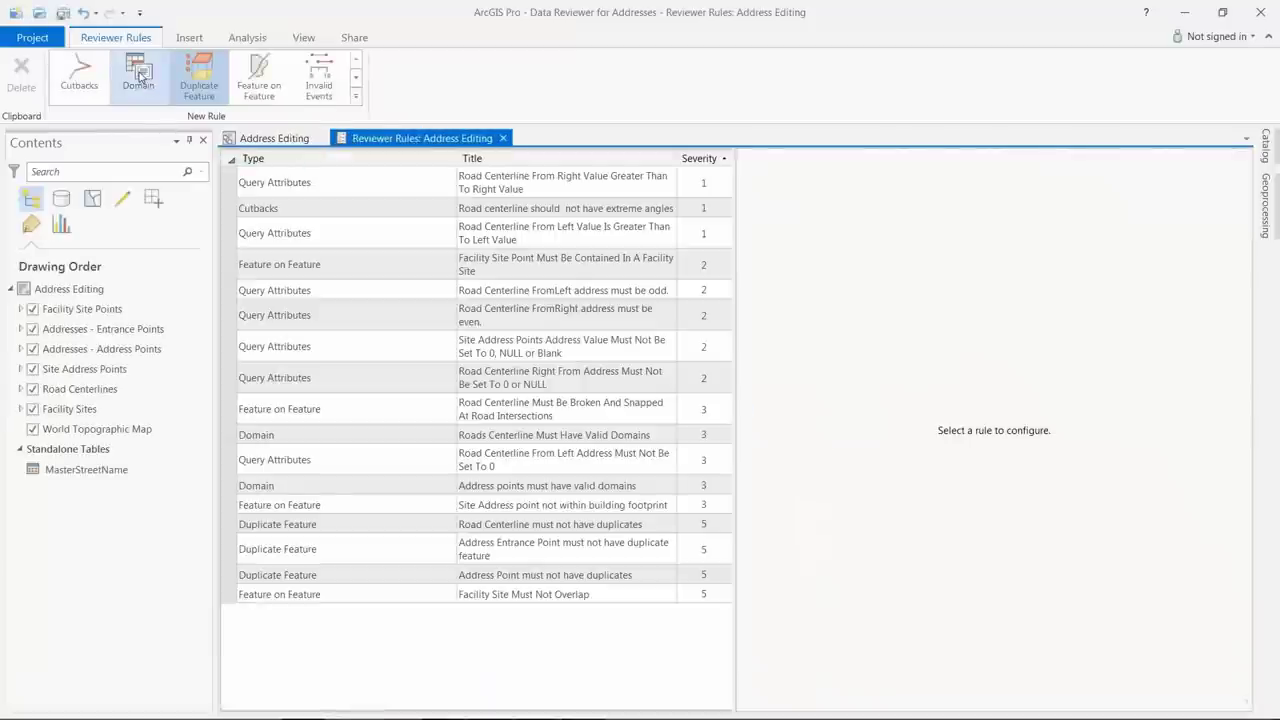
left_click(205, 80)
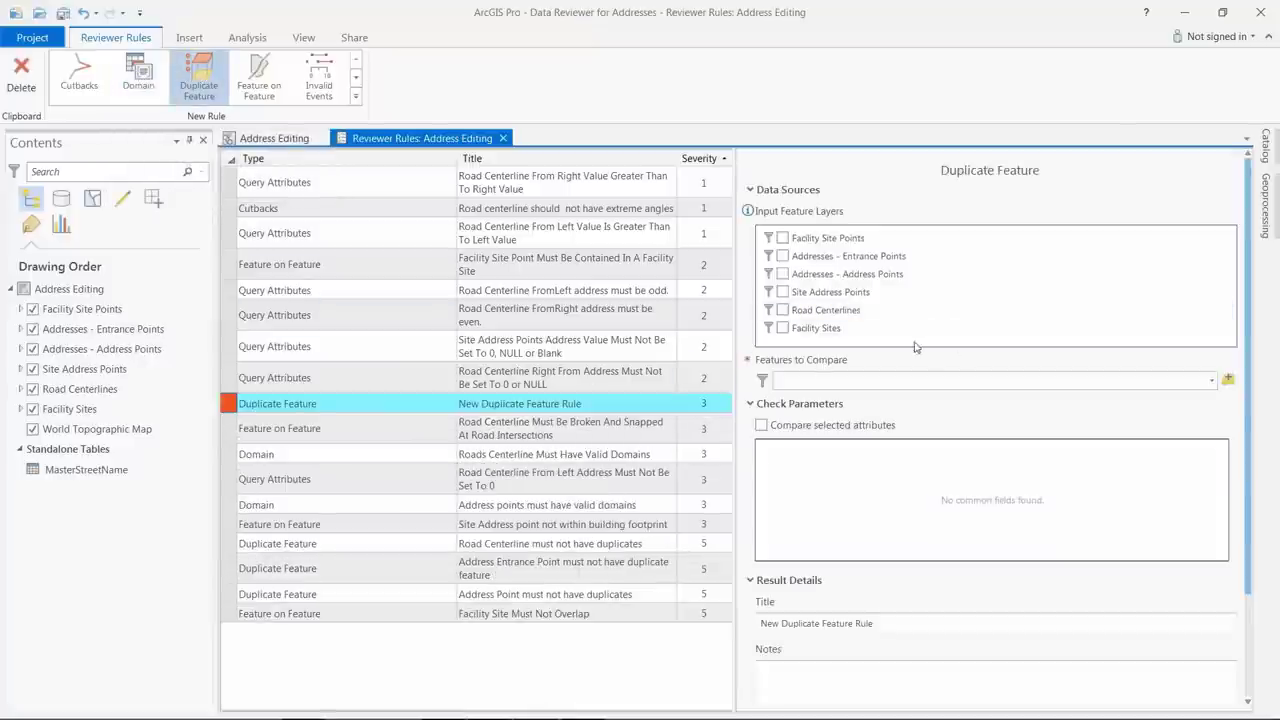
left_click(783, 292)
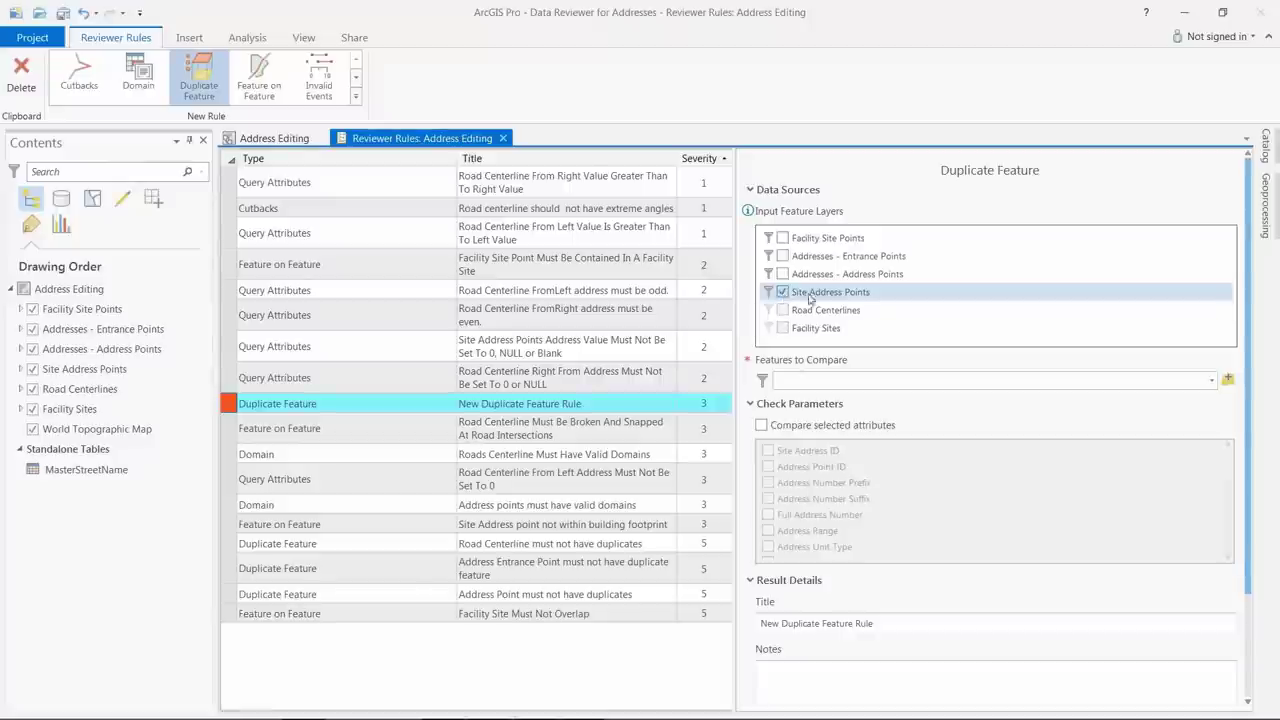
left_click(1211, 380)
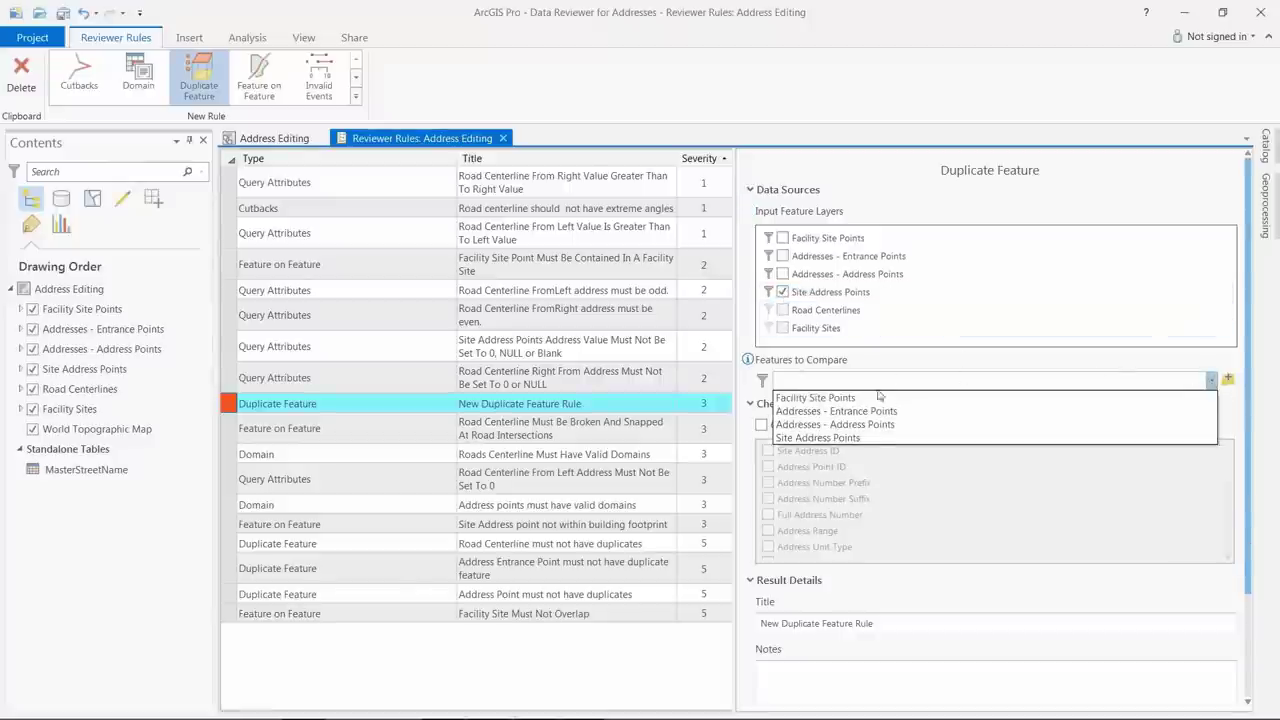
left_click(845, 437)
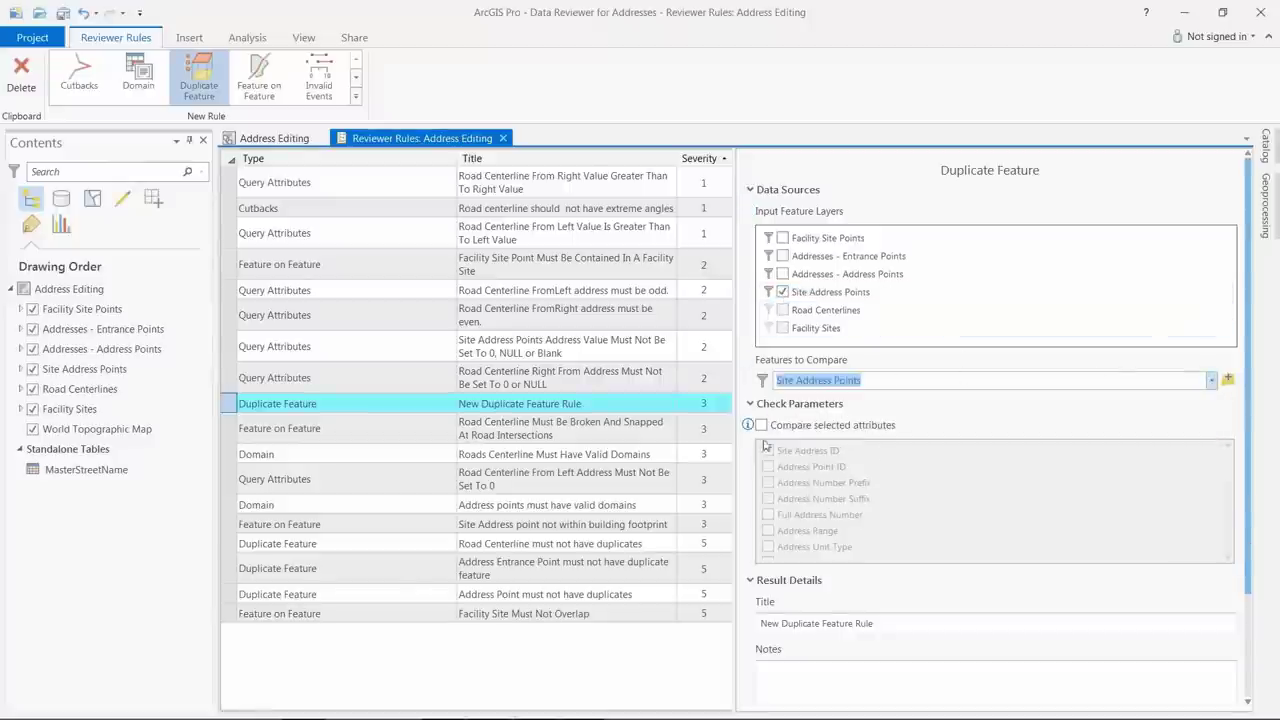
left_click(762, 425)
left_click(768, 451)
left_click(768, 467)
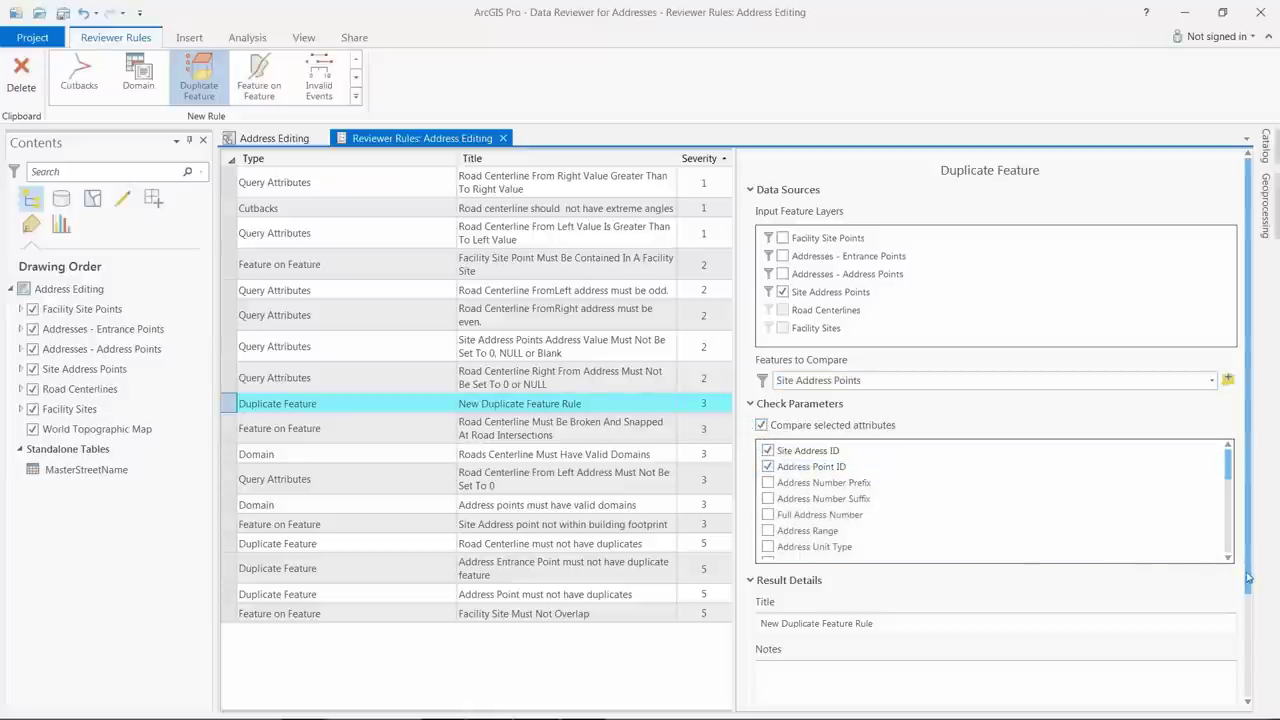
Step: Title the rule 'Site Address Point must not have duplicates', note 'Duplicate feature located', severity 5, and run validation
triple_click(850, 623)
type("Site Address Point must not have duplicates")
left_click(995, 675)
type("Duplicate feature located")
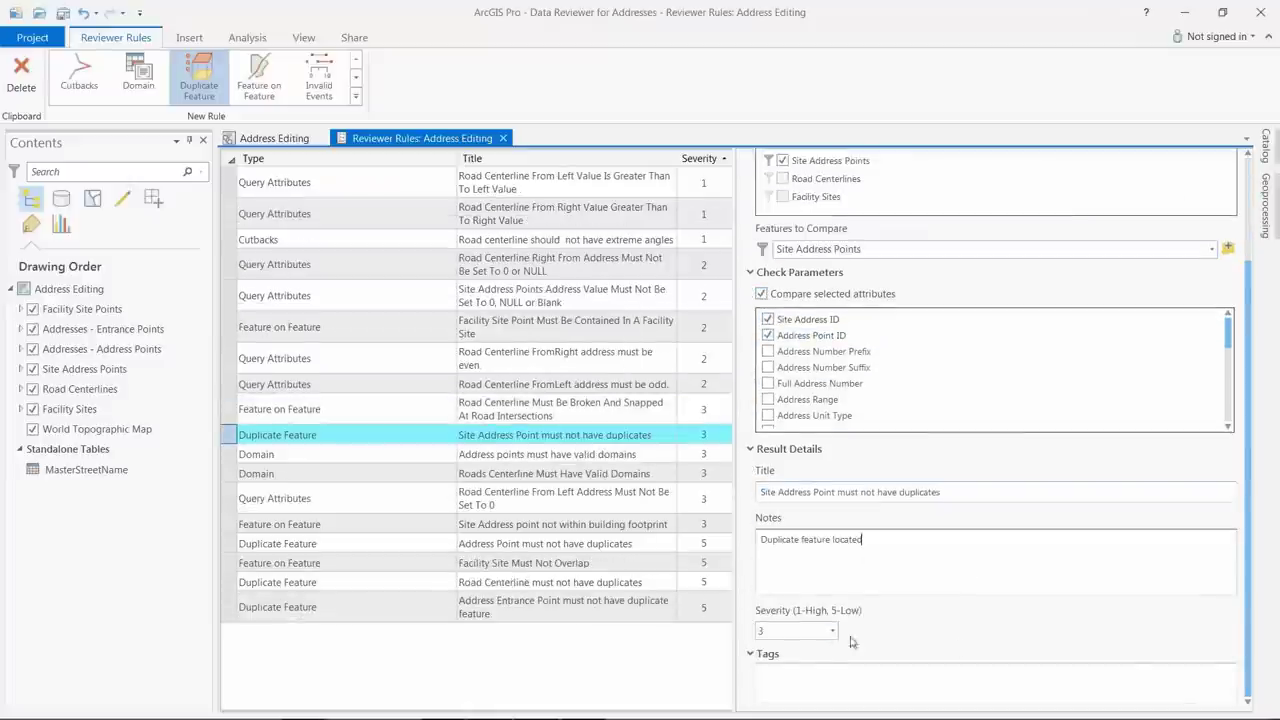
left_click(832, 632)
left_click(775, 610)
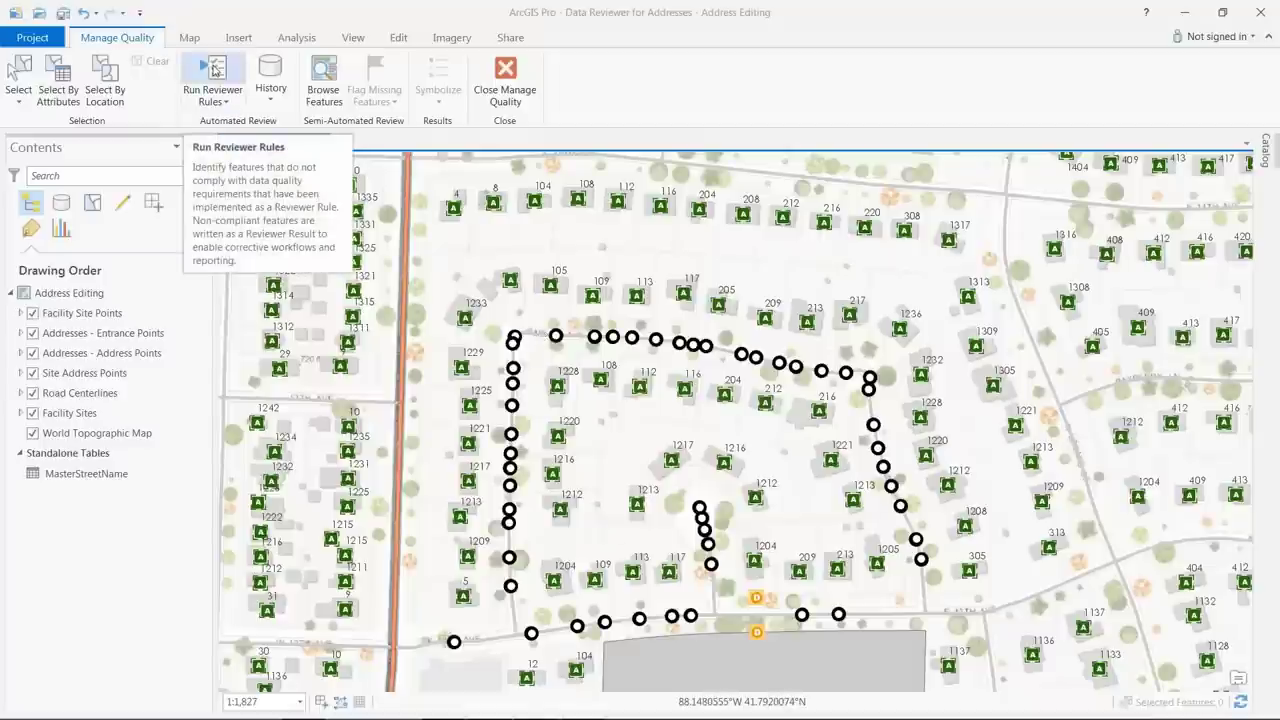
left_click(213, 68)
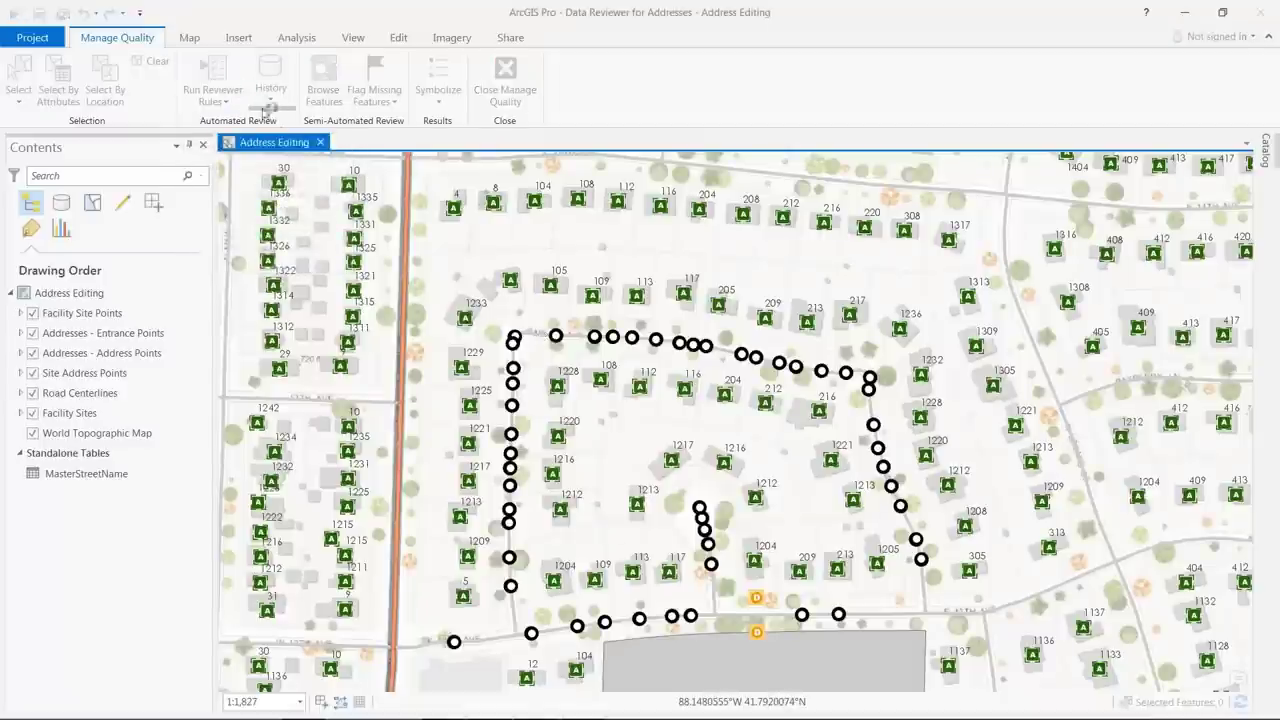
left_click_drag(737, 311, 629, 417)
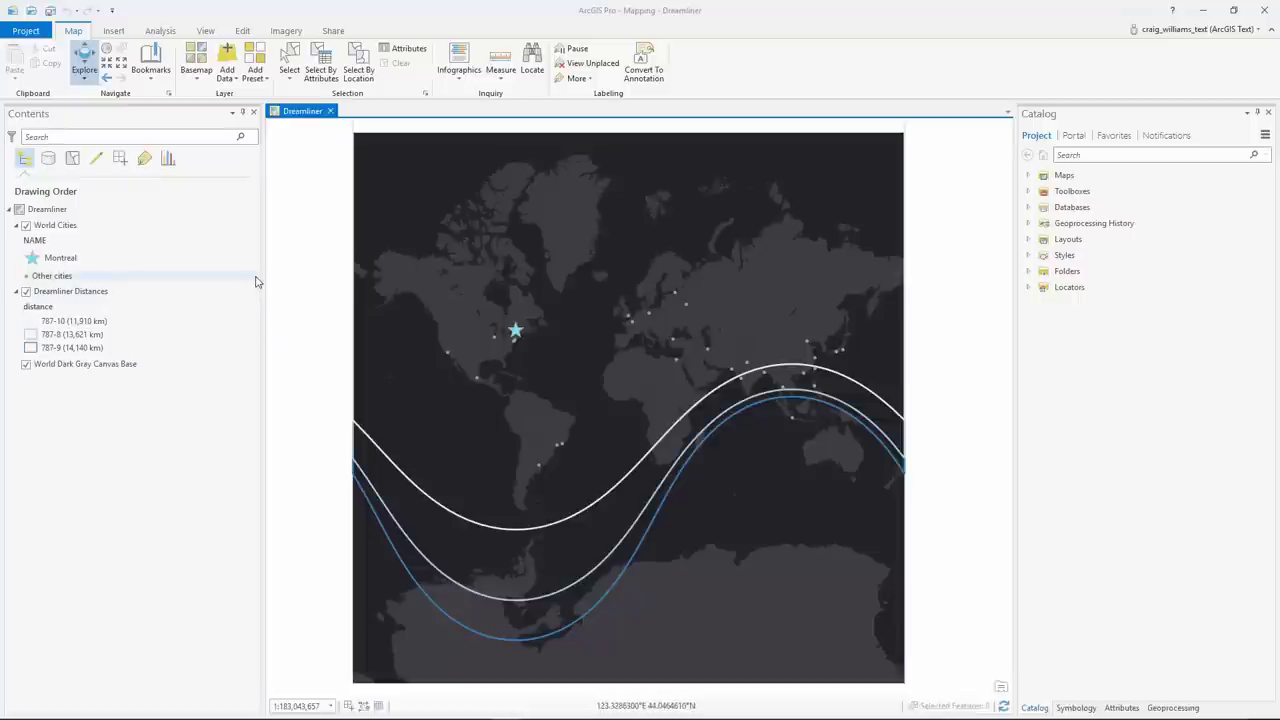
Step: In the Dreamliner map's properties, find and copy the Azimuthal Equidistant (world) projection
right_click(88, 218)
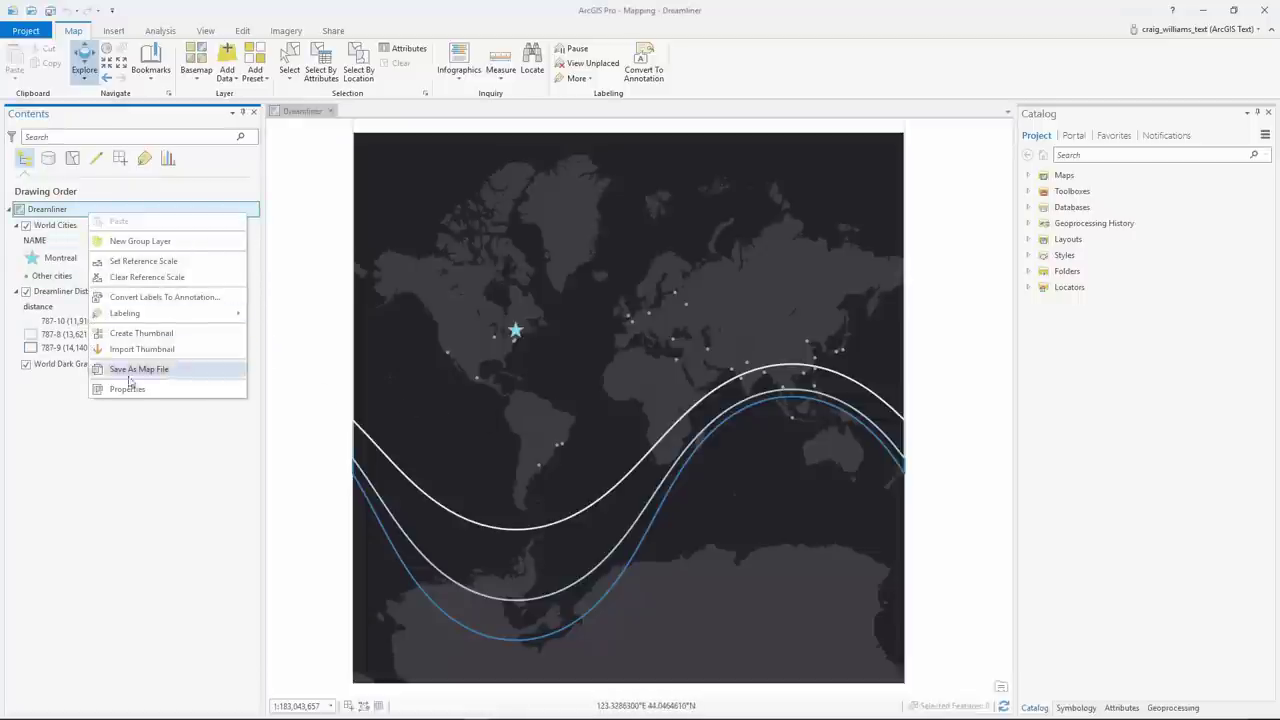
left_click(139, 369)
left_click(442, 310)
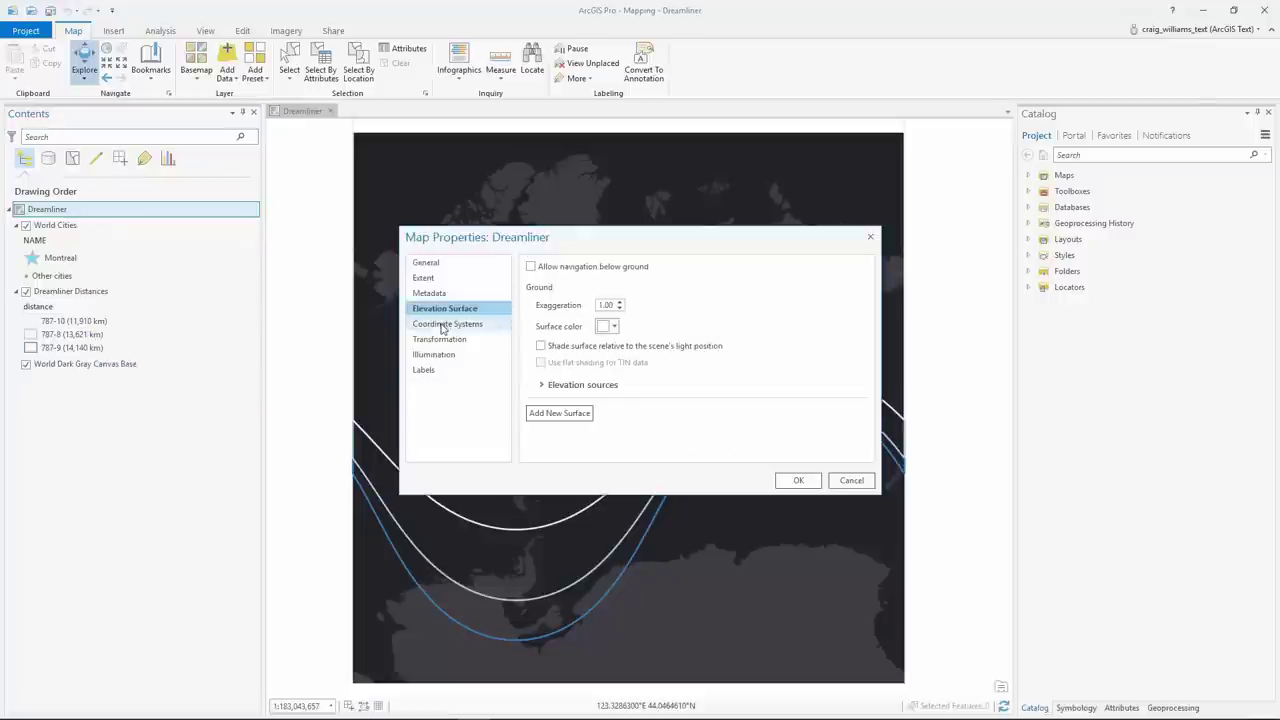
left_click(447, 324)
left_click(722, 345)
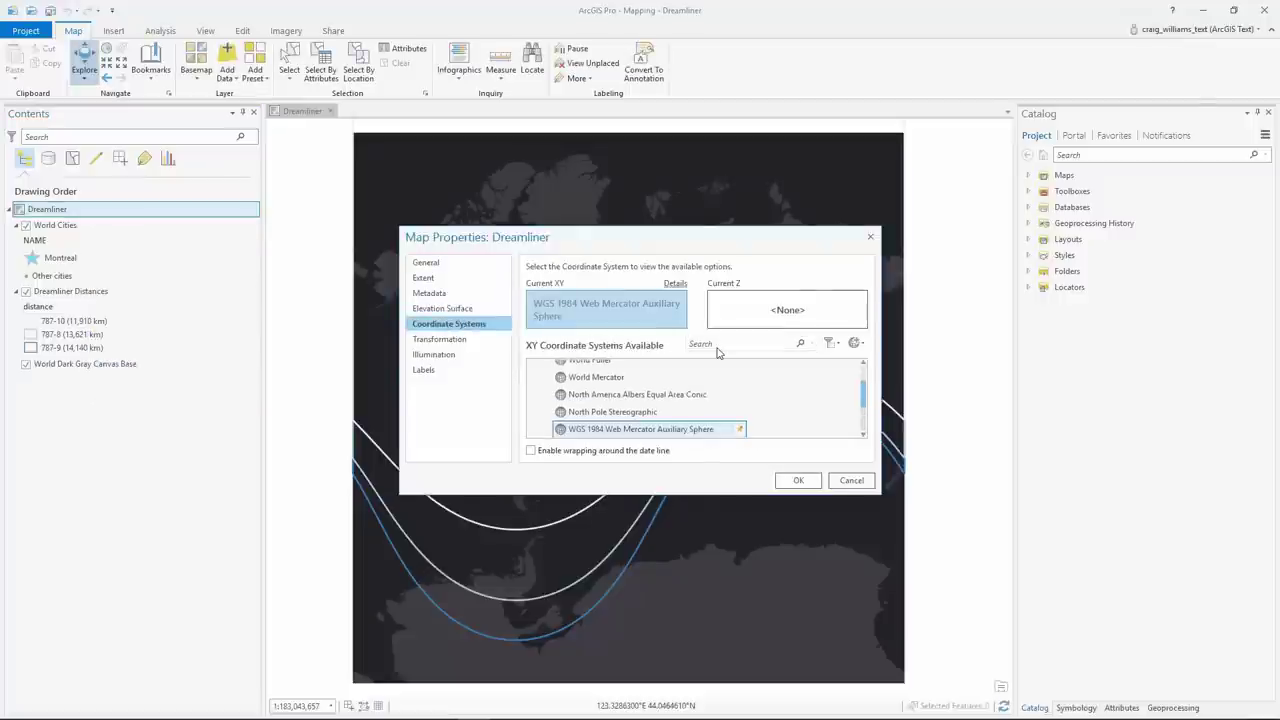
type("azimuthal")
left_click(534, 419)
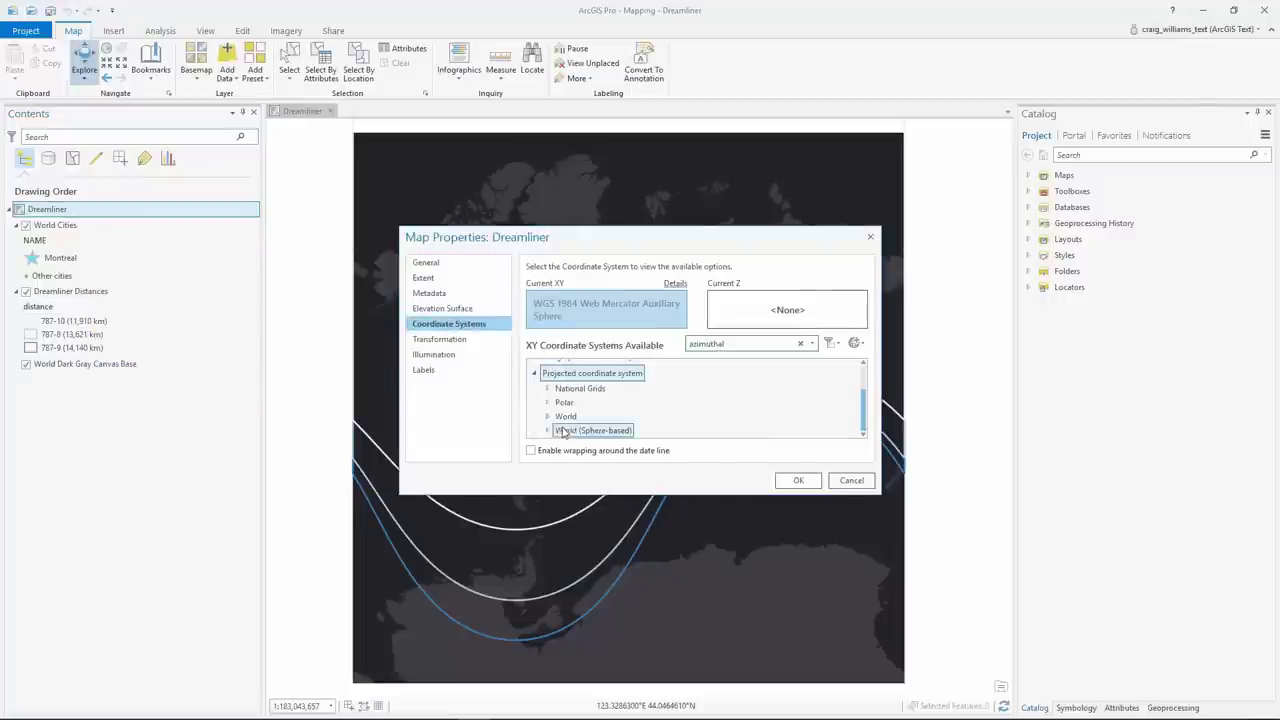
left_click(549, 418)
right_click(622, 430)
left_click(659, 459)
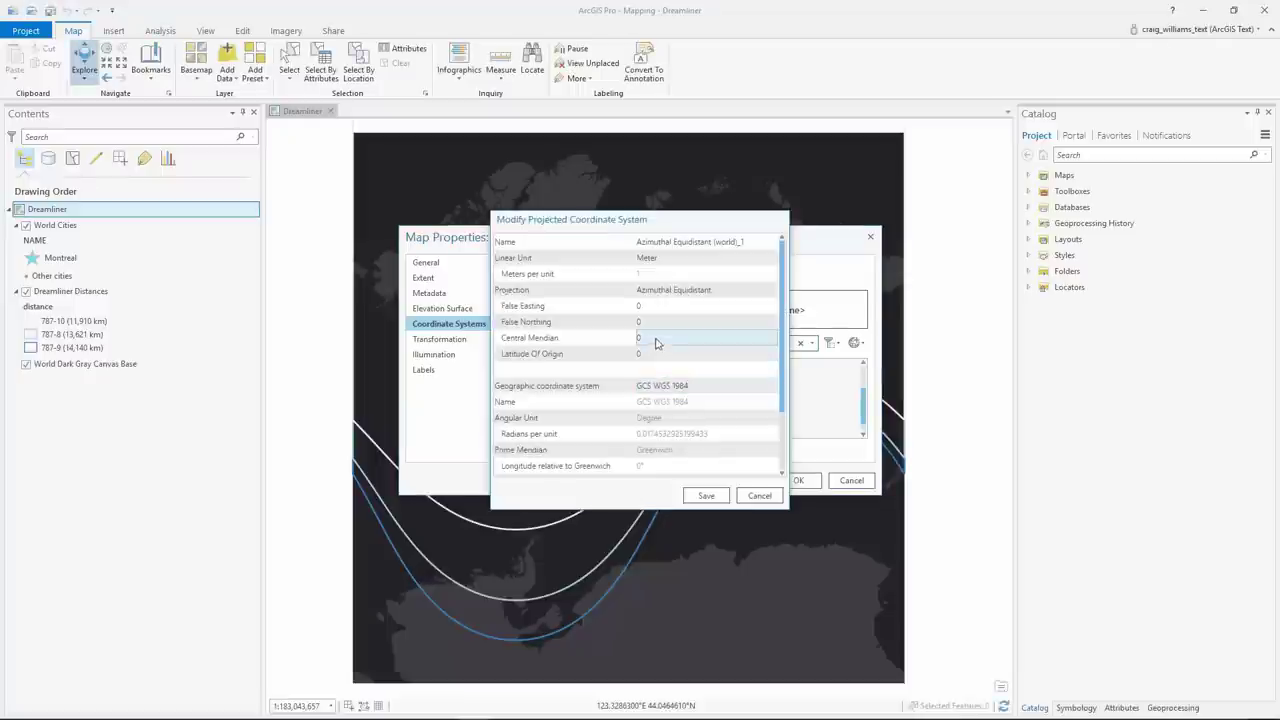
Step: Set the copied projection's Central Meridian to -73.74 and Latitude to 45.5, save, and apply
left_click(656, 339)
type("-73.74")
left_click(650, 354)
type("45.5")
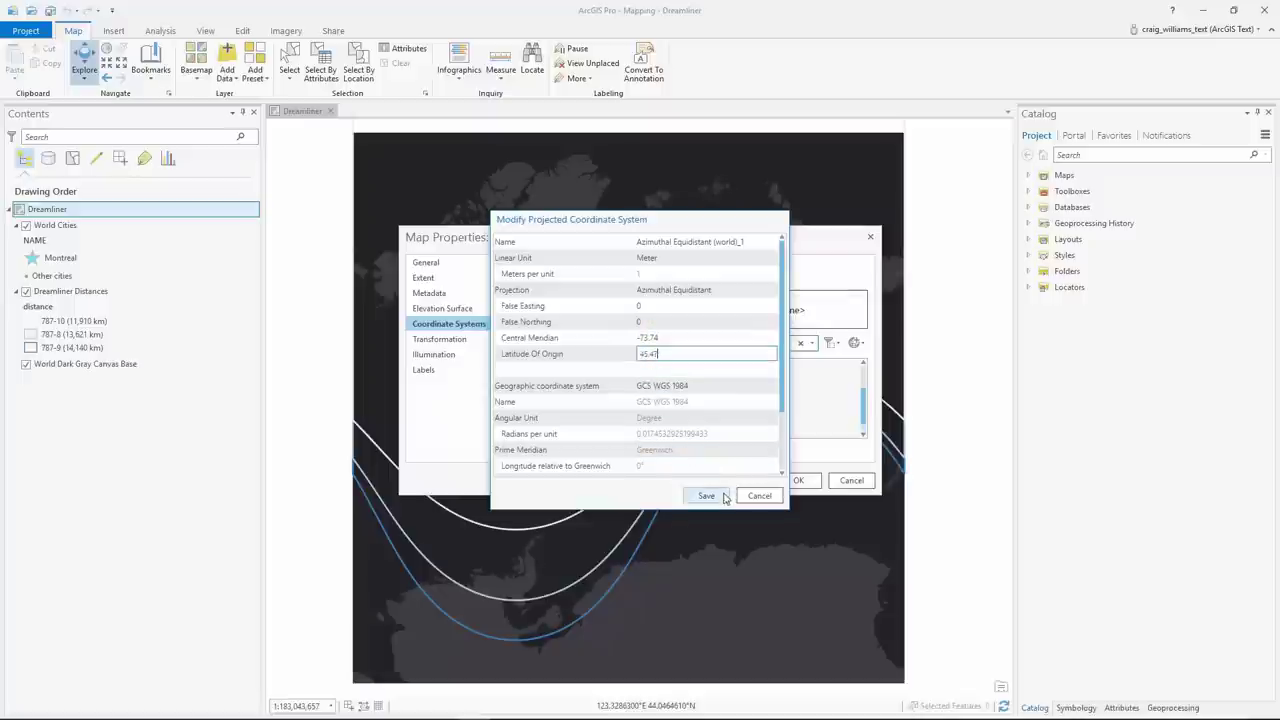
left_click(724, 496)
left_click(798, 480)
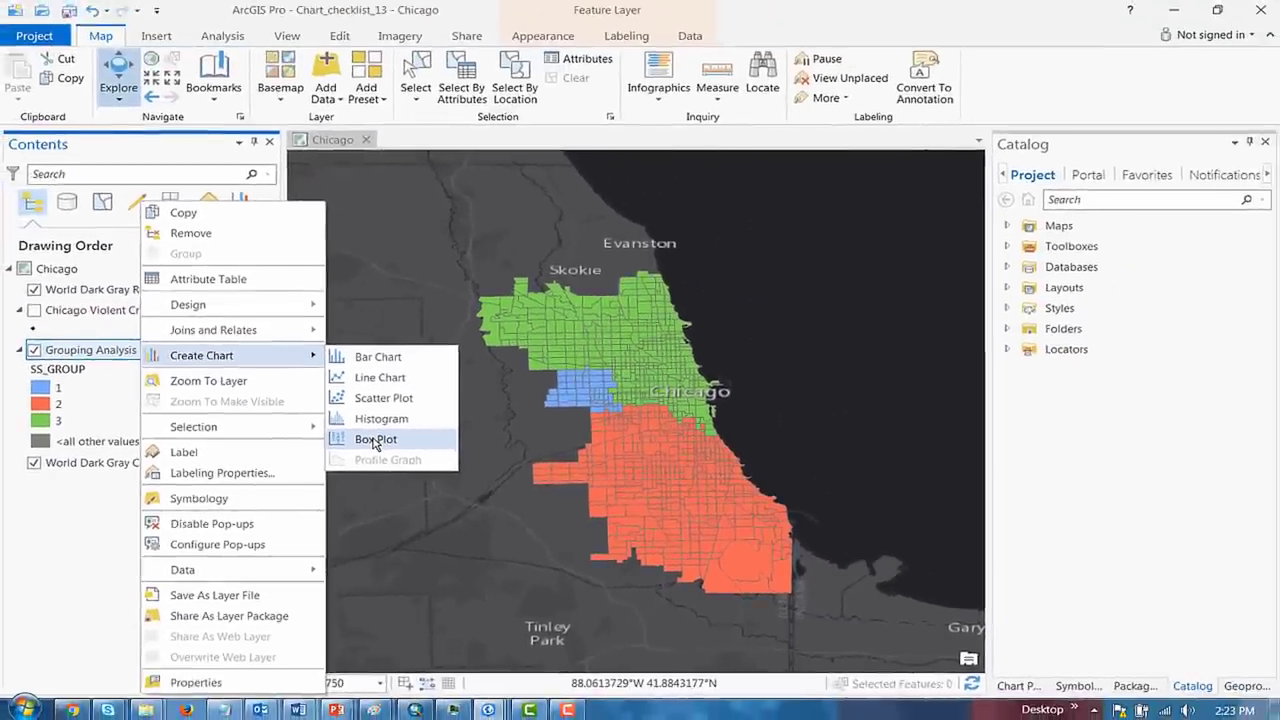
Step: Box-plot Grouping Analysis Results' four numeric fields, split by Group, with means shown as lines
left_click(376, 440)
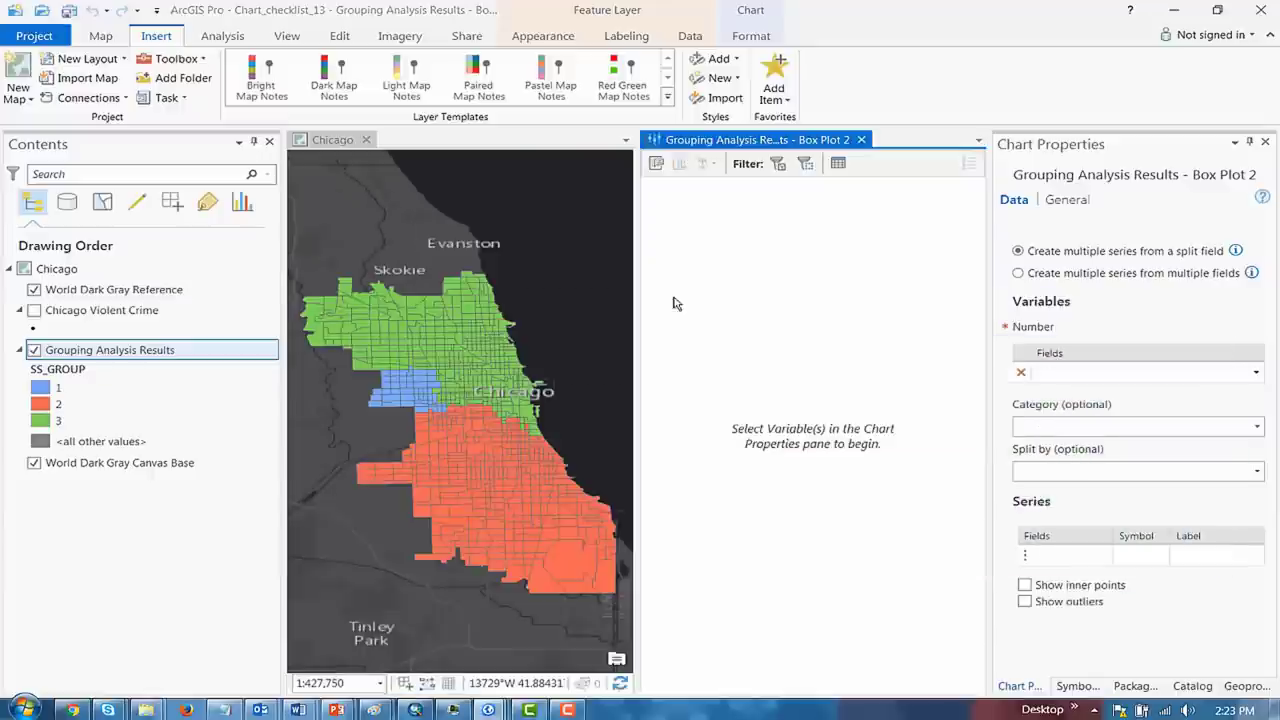
left_click(1174, 366)
left_click(1100, 409)
left_click(1174, 391)
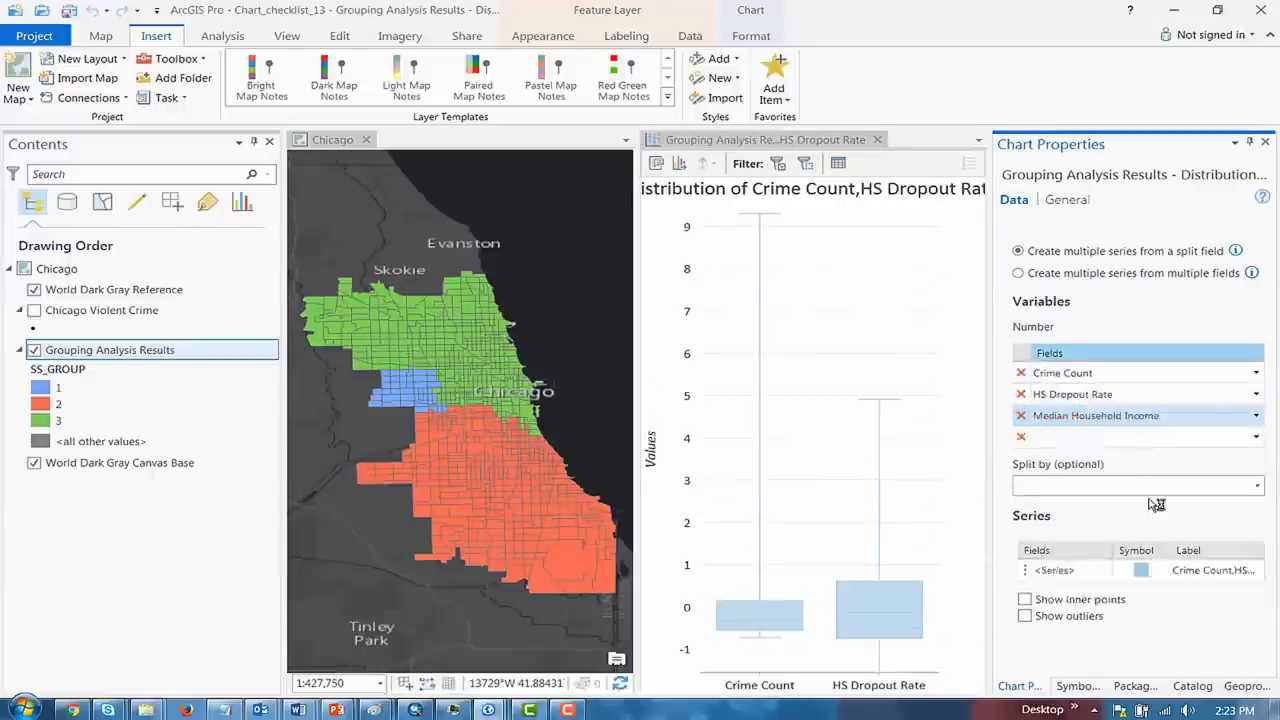
left_click(1100, 443)
left_click(1174, 415)
left_click(1150, 449)
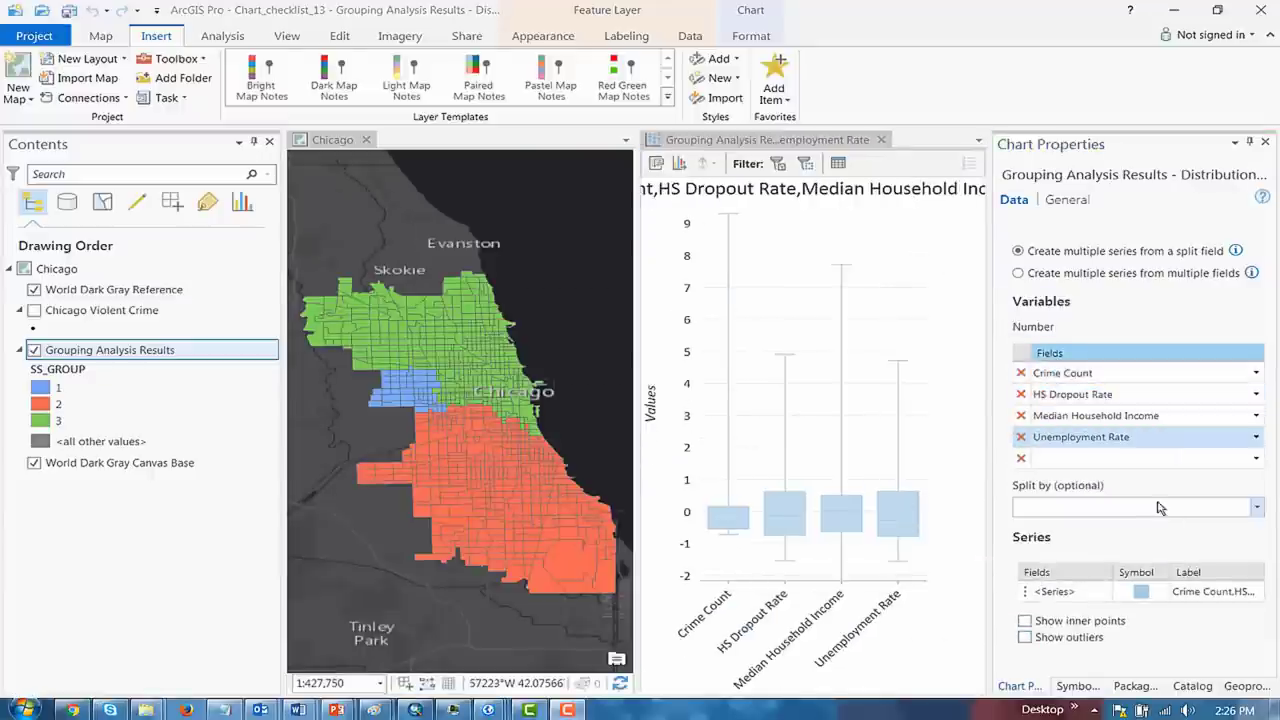
left_click(1160, 507)
left_click(1160, 543)
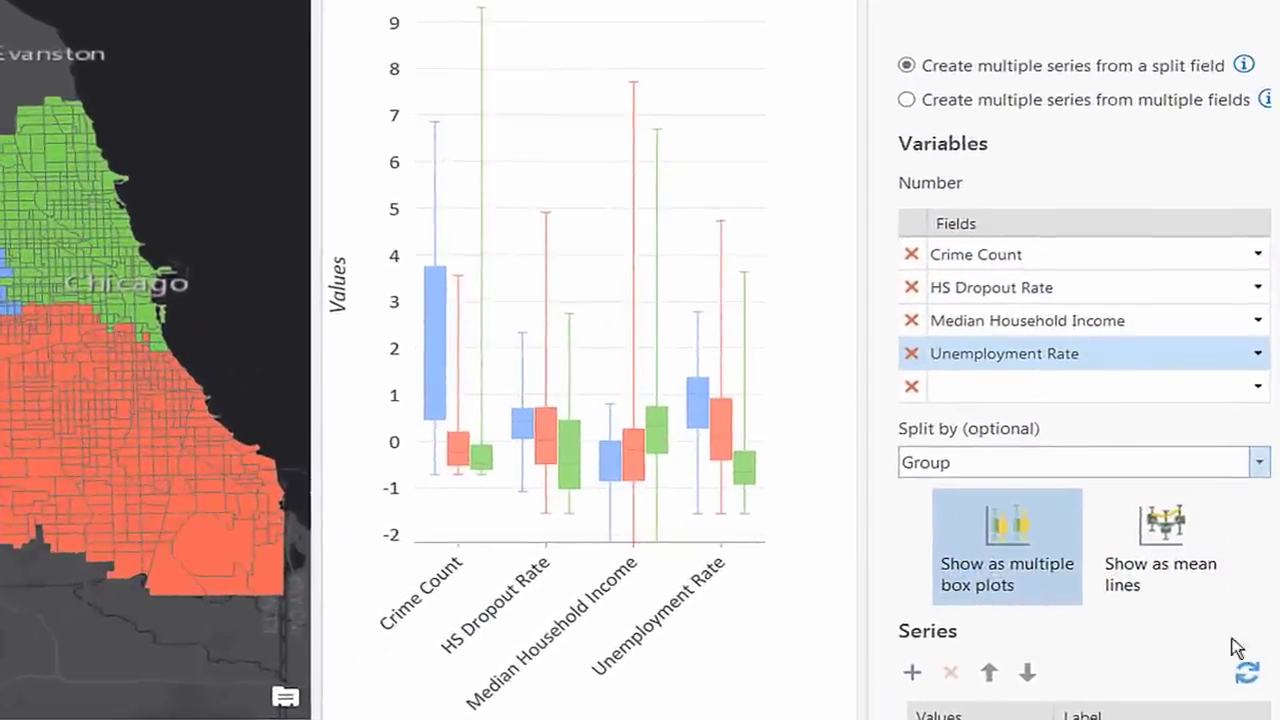
left_click(1222, 568)
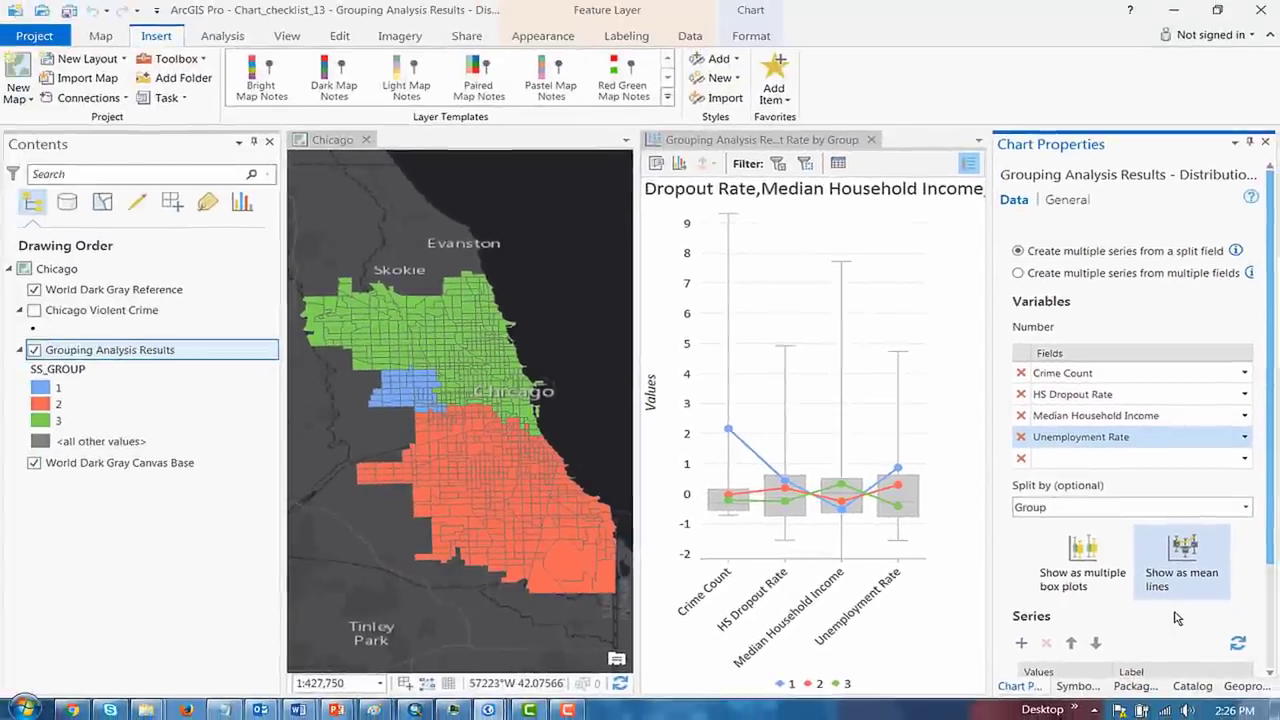
left_click(1246, 686)
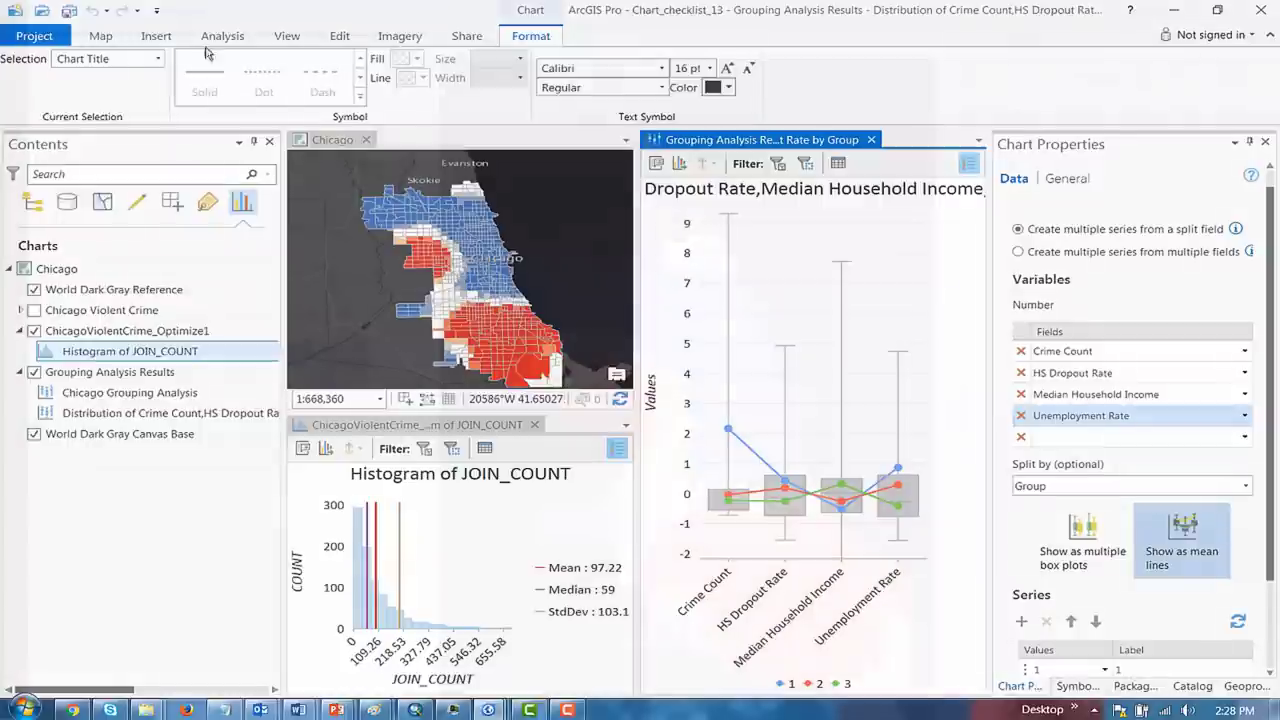
Step: Give the chart a black background and light-coloured text
left_click(107, 59)
left_click(90, 95)
left_click(417, 59)
left_click(415, 262)
left_click(107, 59)
left_click(86, 100)
left_click(728, 87)
left_click(718, 143)
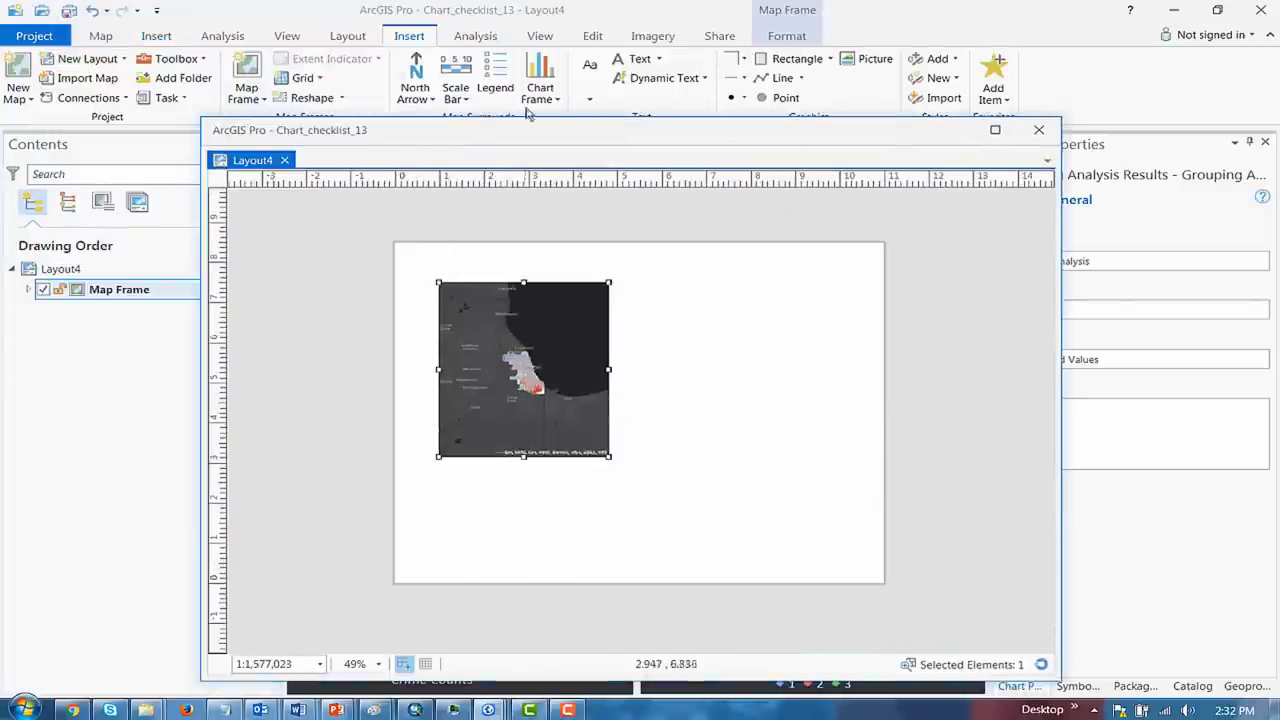
Step: Place a Chicago map frame and a chart frame on the layout page
left_click(540, 90)
left_click(686, 363)
left_click_drag(657, 283, 845, 562)
left_click(540, 90)
left_click(566, 277)
left_click_drag(438, 464, 629, 577)
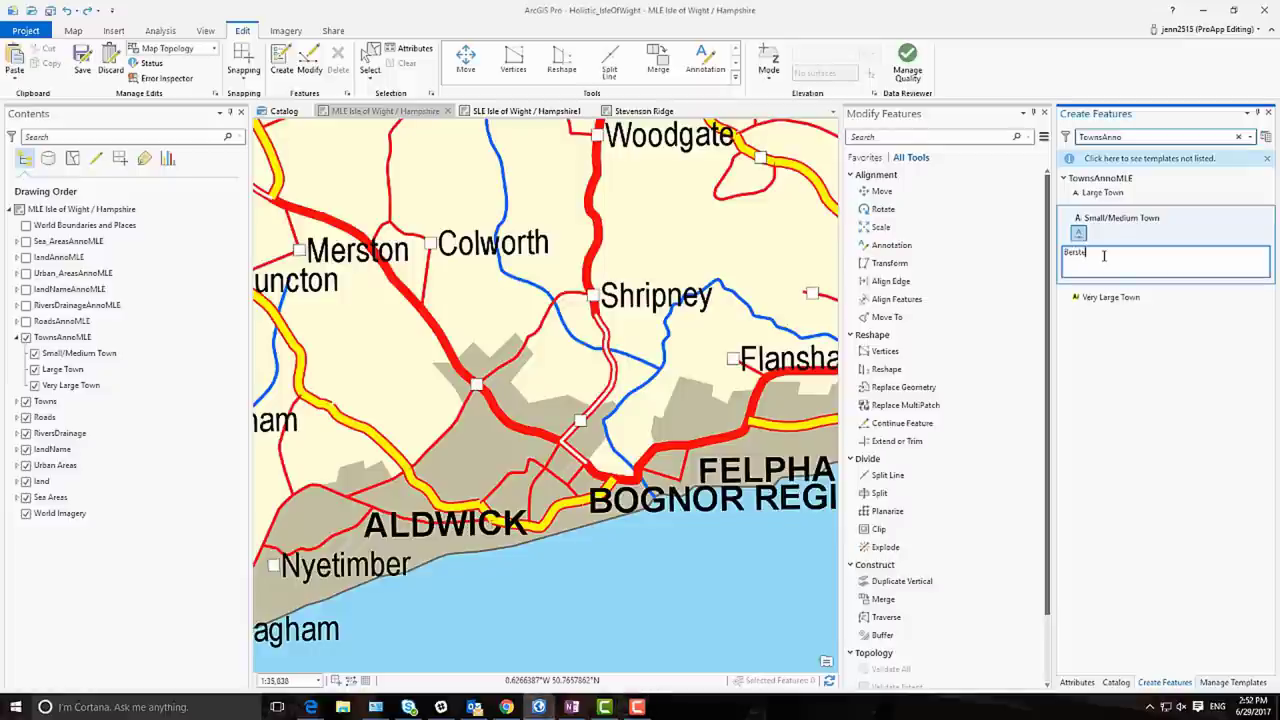
Step: Create a Bersted annotation and edit its text to North Bersted
left_click(580, 420)
left_click(580, 420)
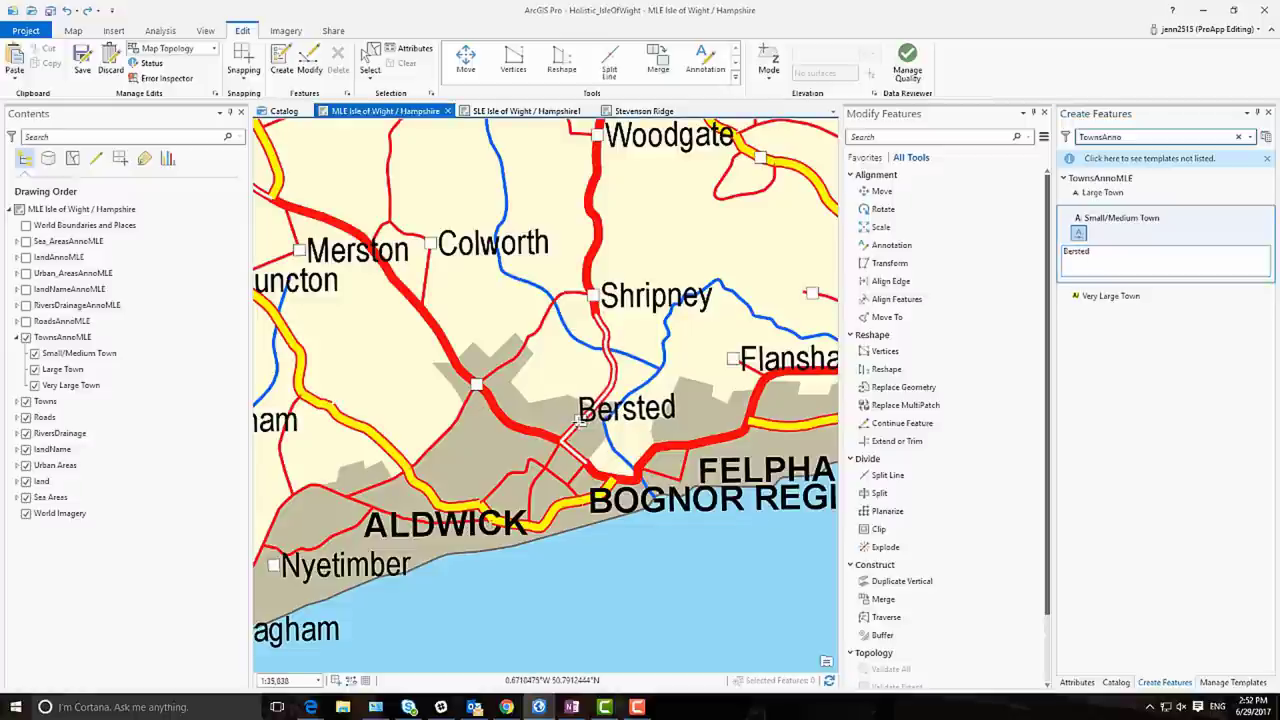
left_click(885, 246)
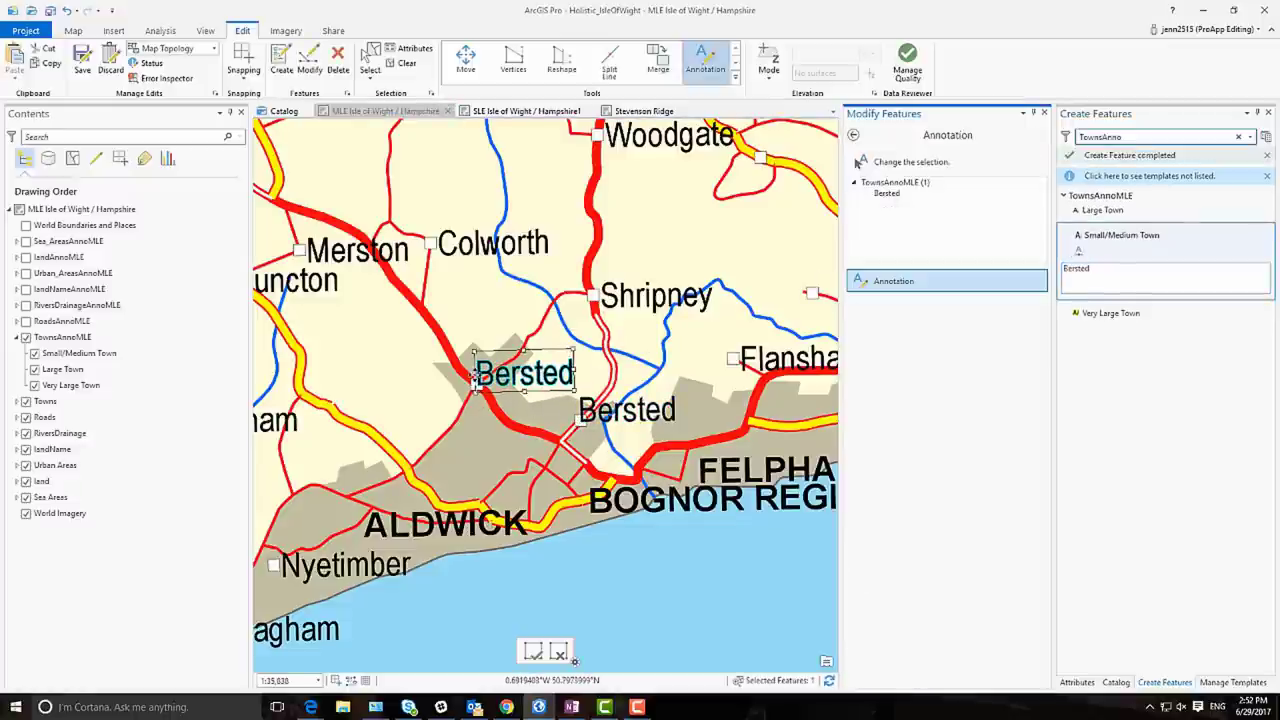
left_click(472, 378)
type("North")
key("Return")
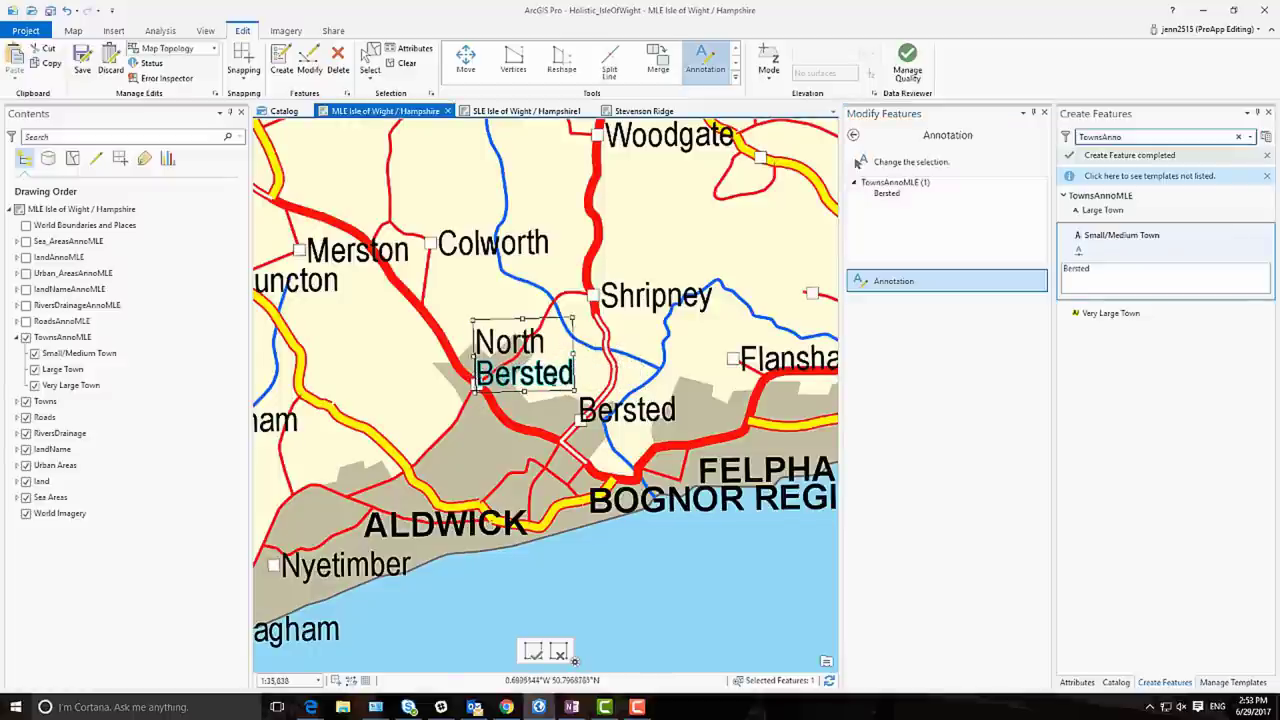
key("F2")
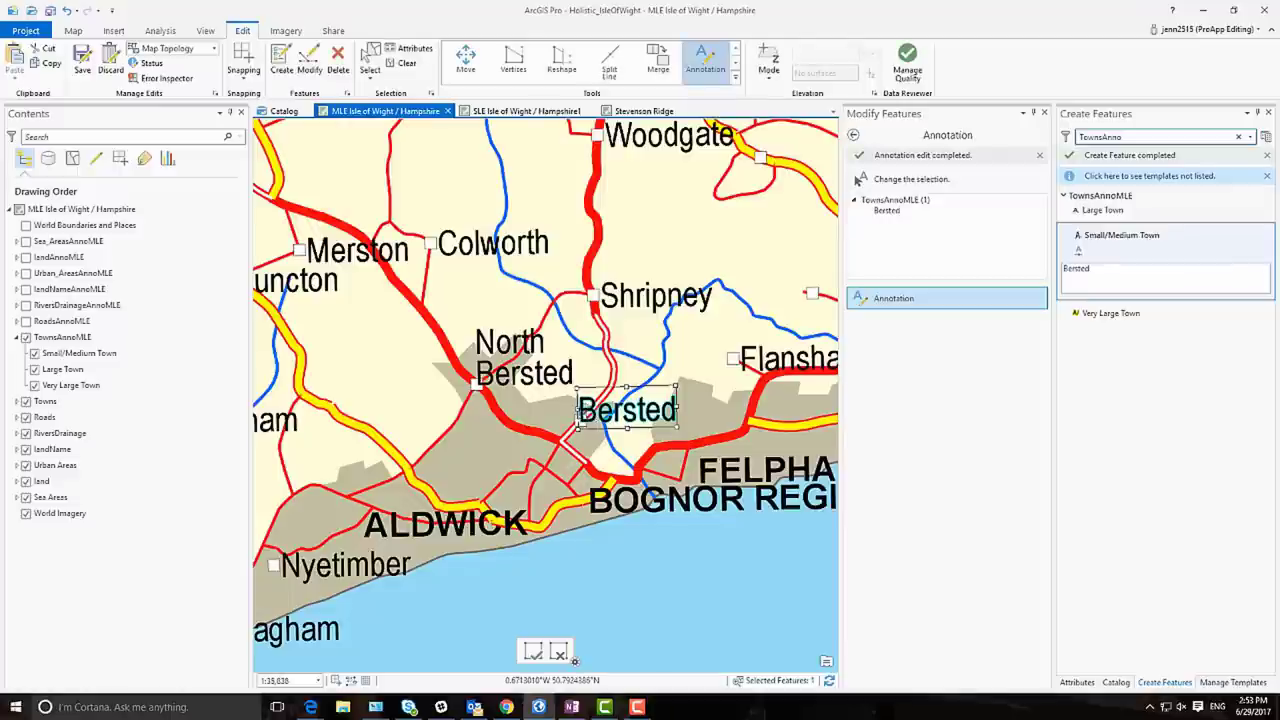
Step: Rename the older label to South Bersted, shift it down slightly and shrink it
type("South")
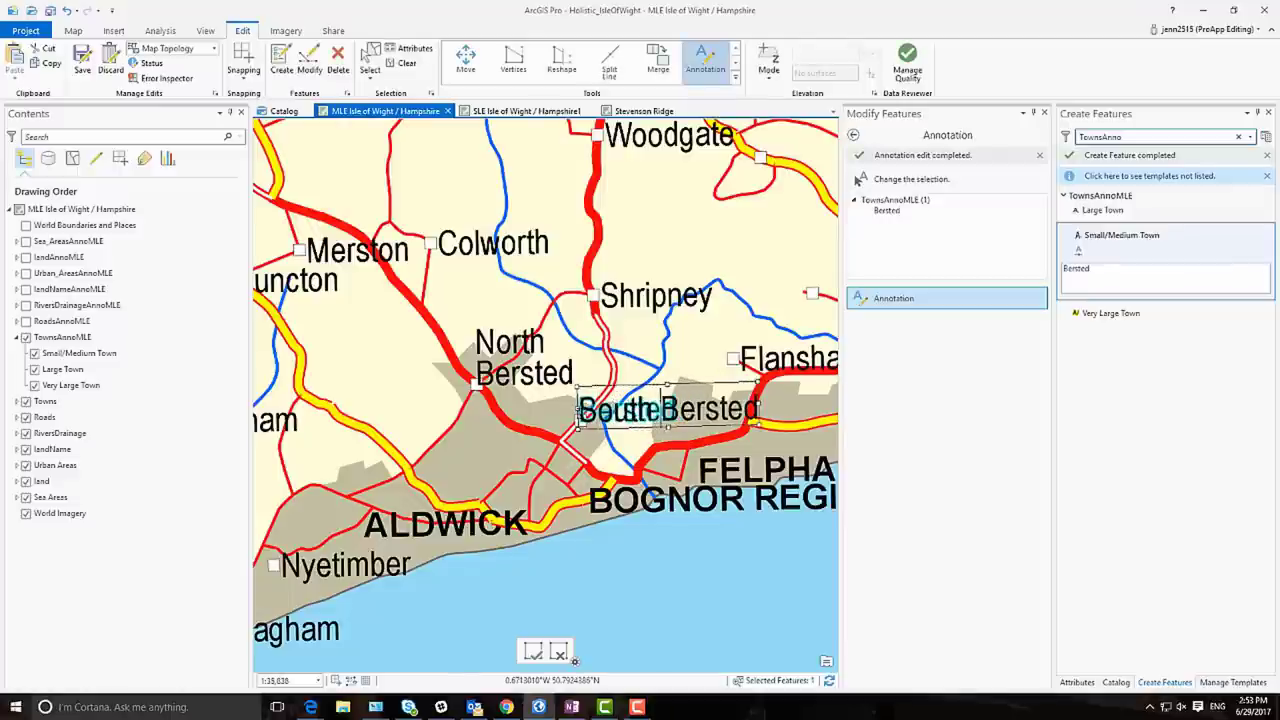
left_click_drag(692, 383, 707, 402)
left_click_drag(763, 438, 728, 433)
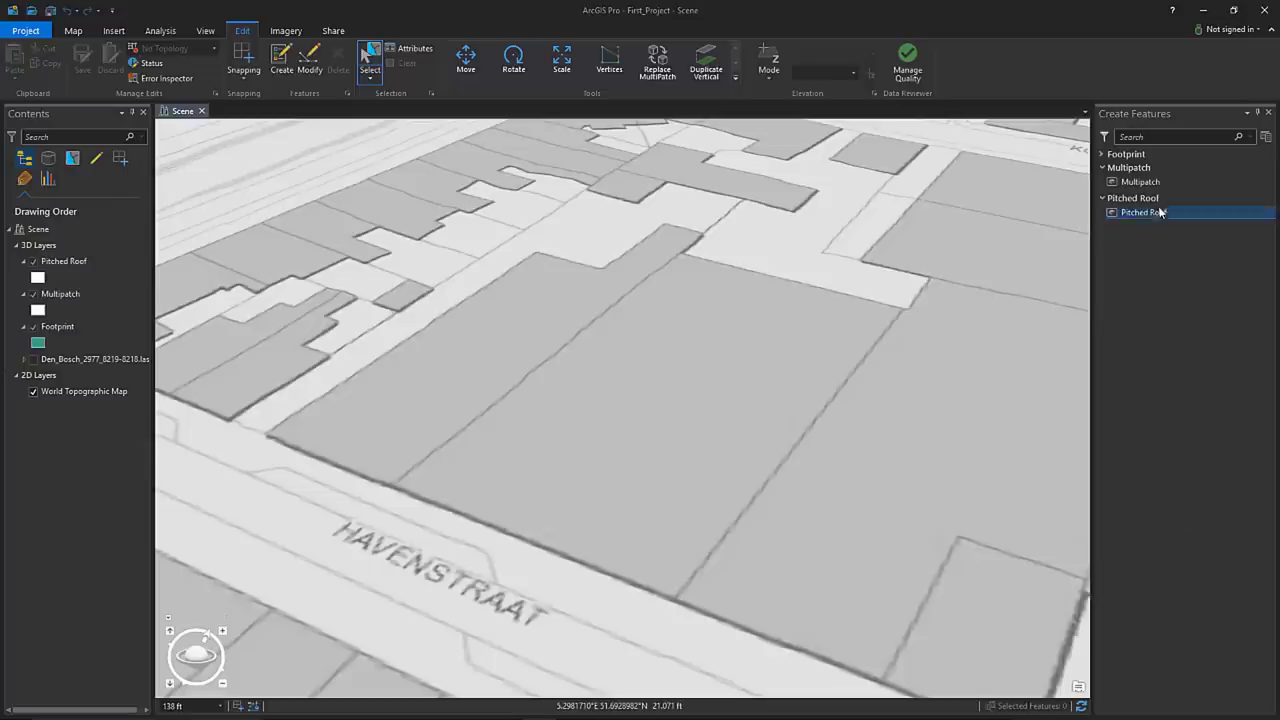
Step: Place a multipatch box 5 high, 20 wide, 40 deep, rotated -5° on the Havenstraat parcel
left_click(1150, 183)
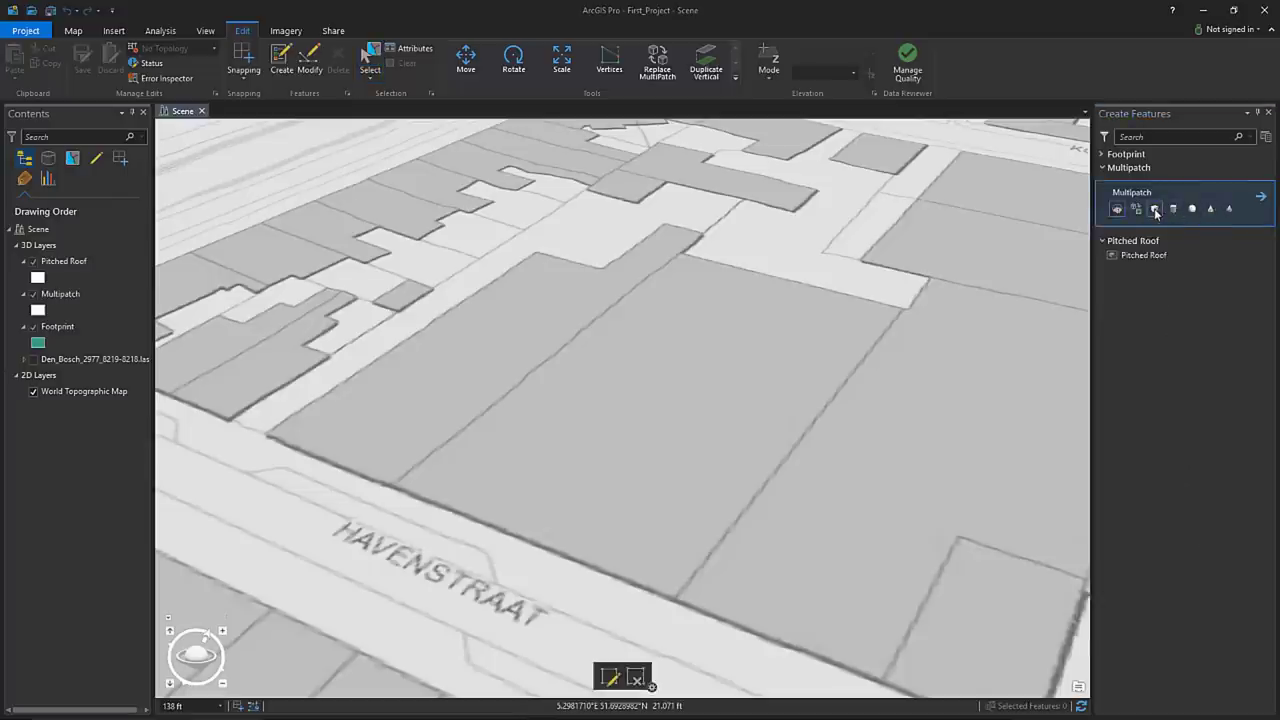
left_click(1155, 209)
left_click(1262, 197)
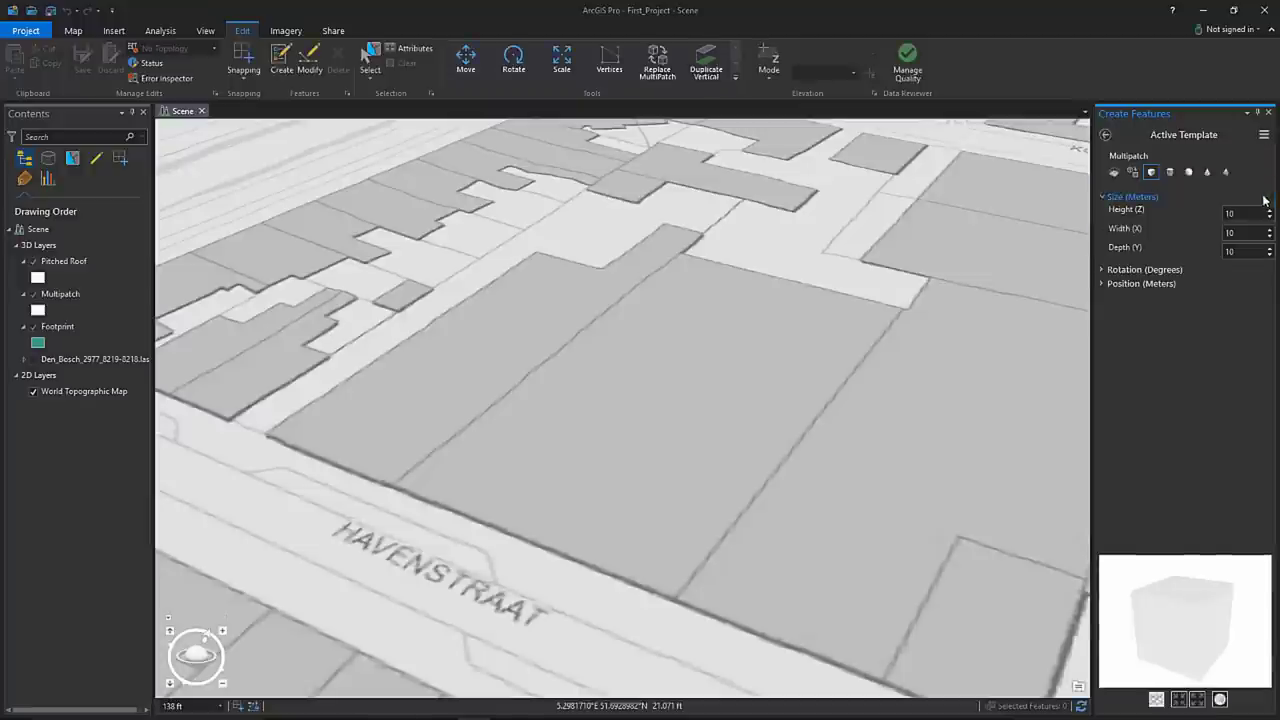
left_click_drag(1163, 621, 1167, 610)
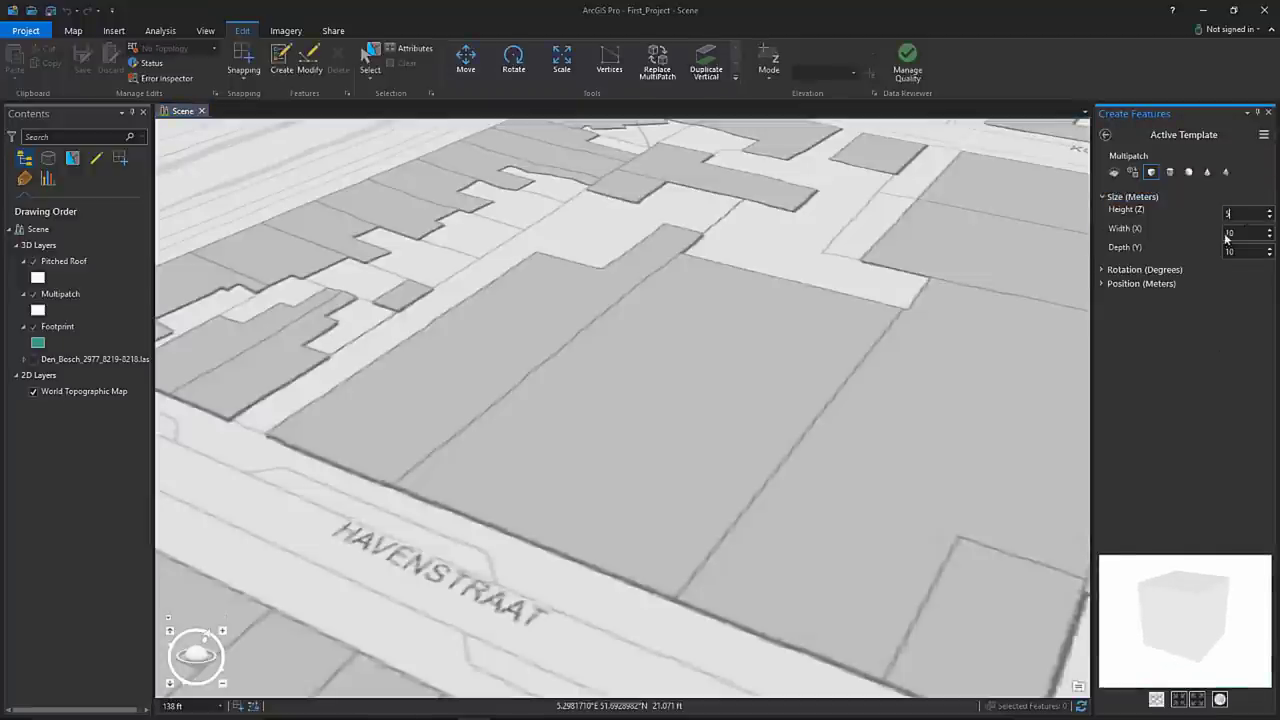
left_click(1244, 231)
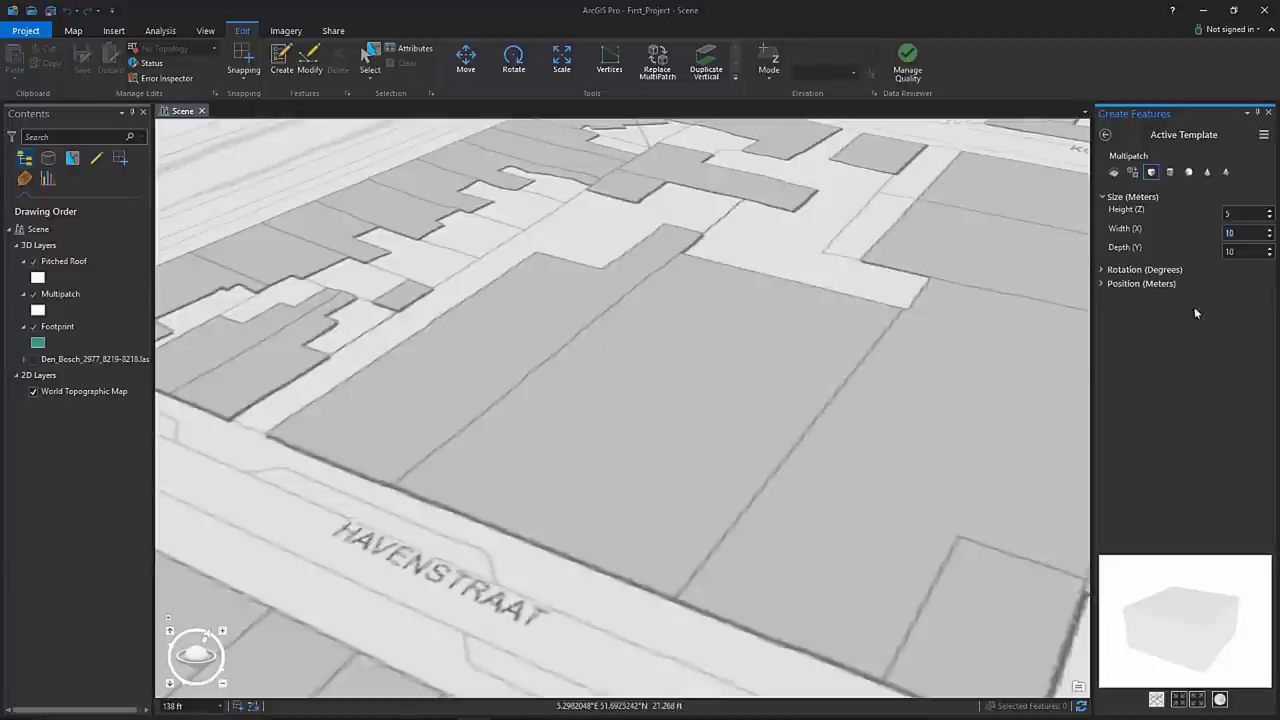
left_click(1245, 254)
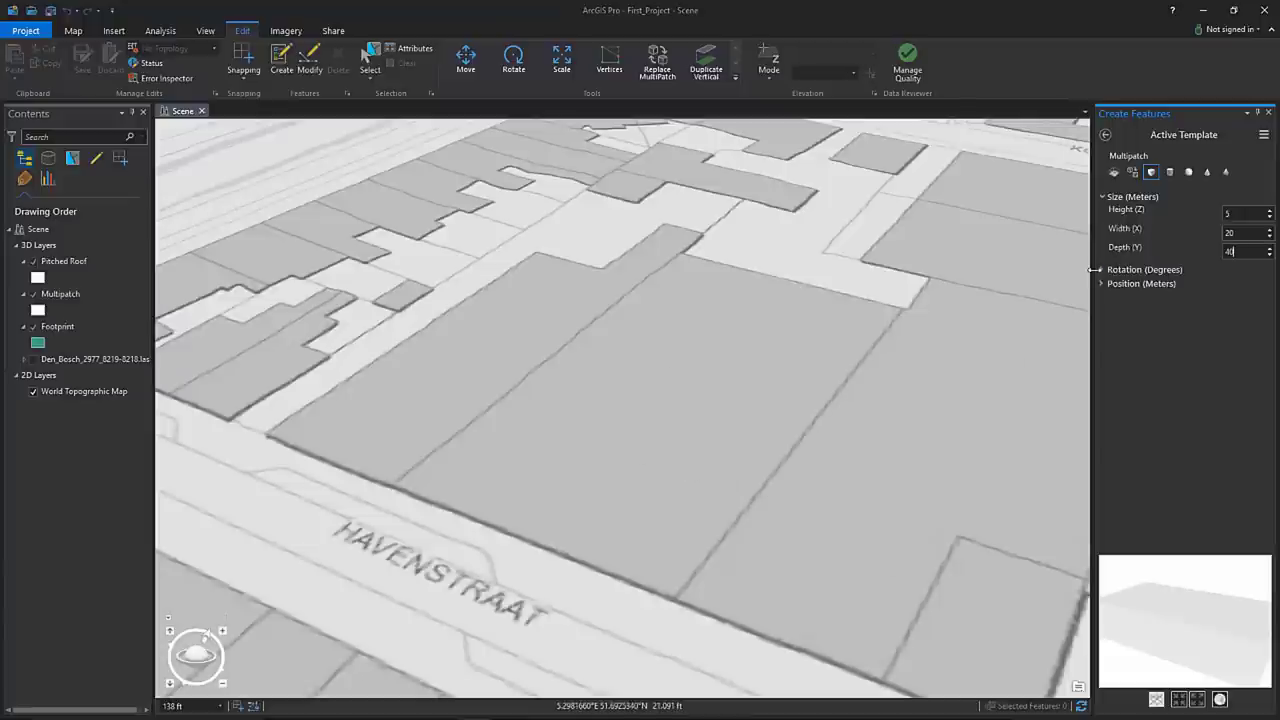
left_click(1099, 270)
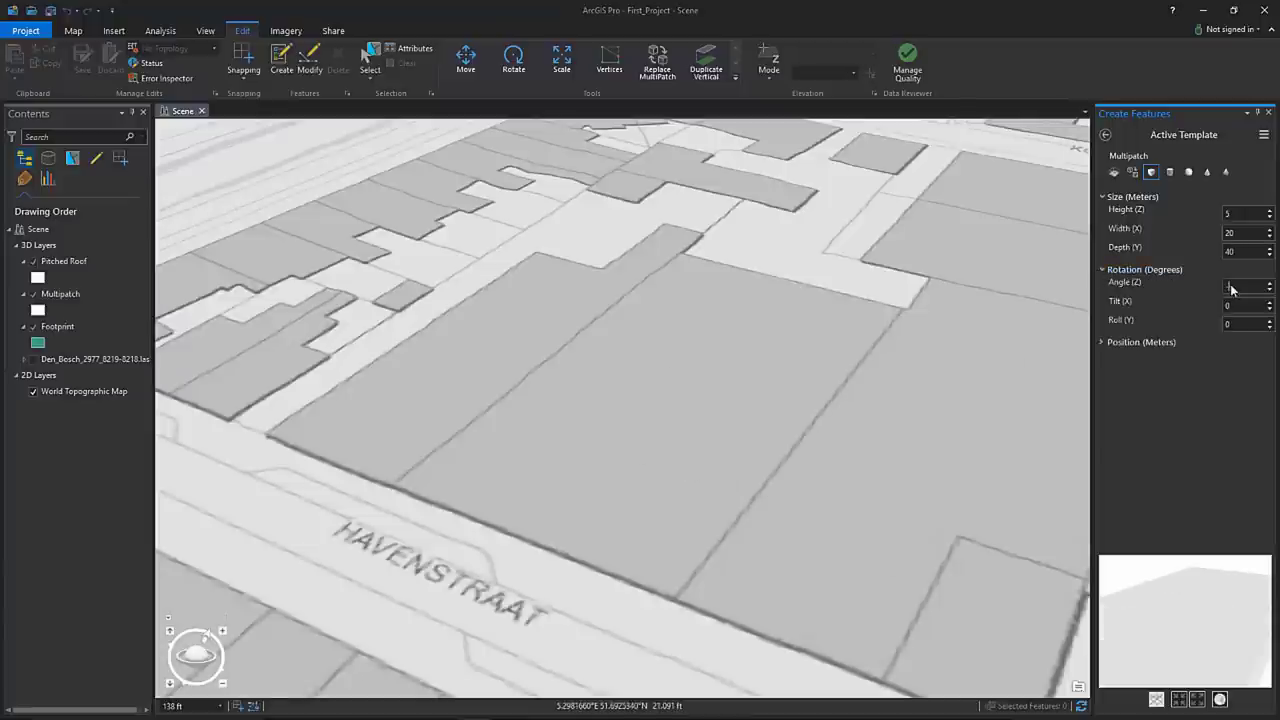
left_click(680, 384)
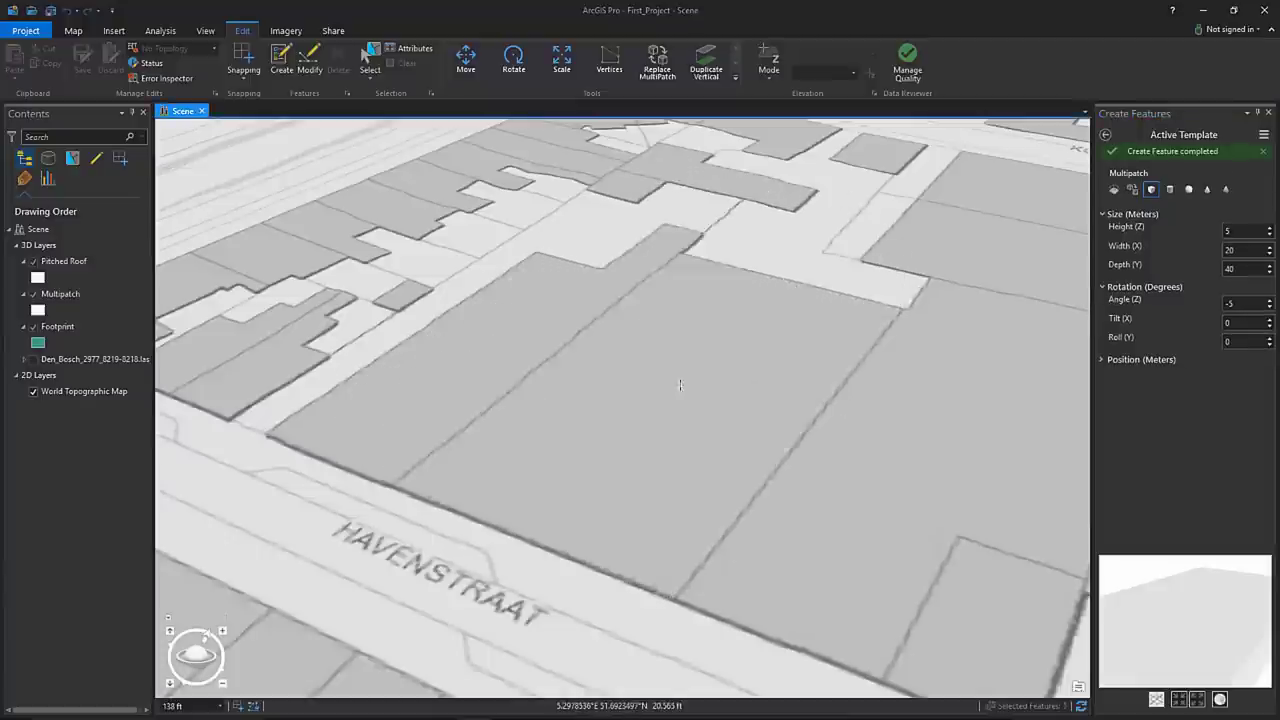
left_click(1190, 191)
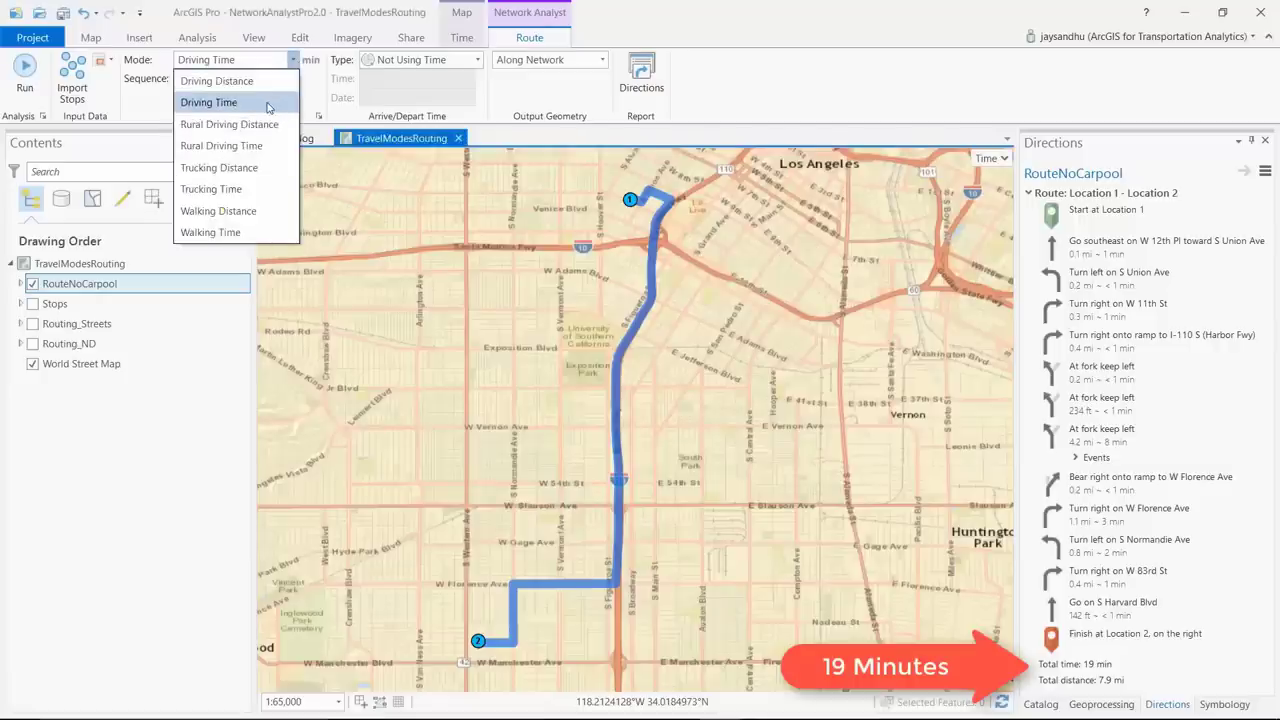
Step: Review the Driving Time travel mode's restrictions in the Routing_ND layer properties
left_click(268, 107)
right_click(94, 345)
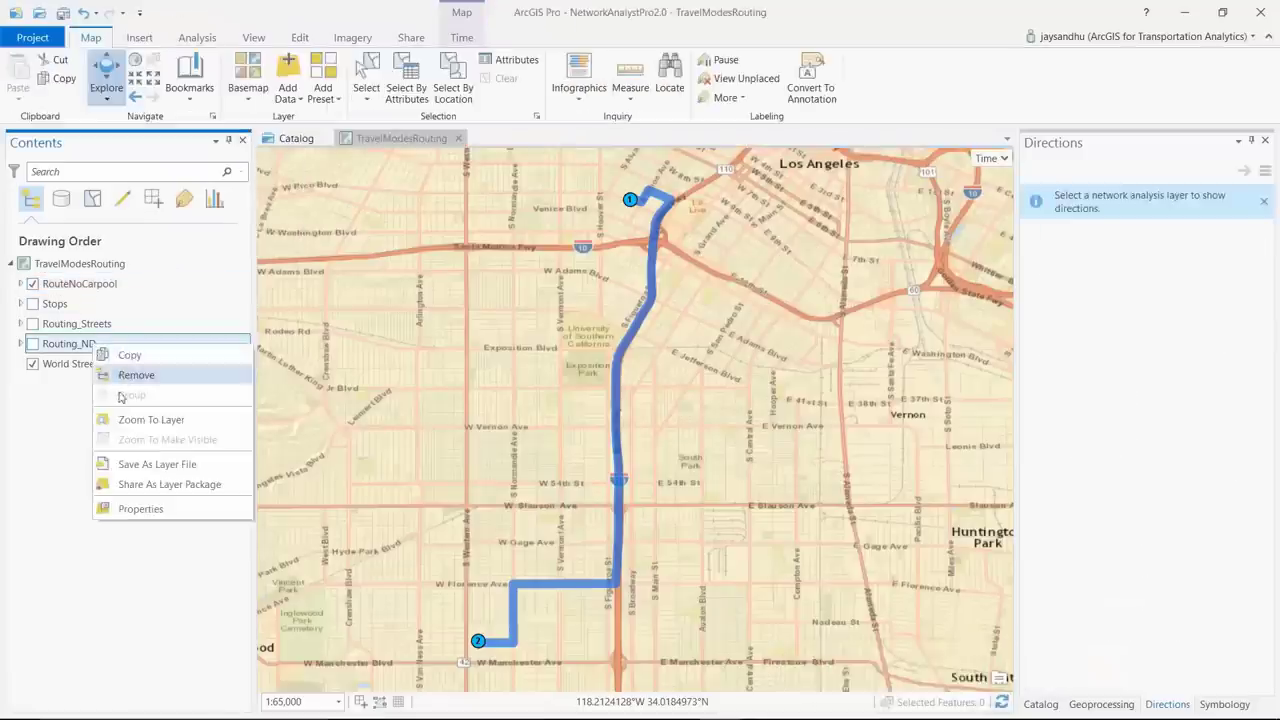
left_click(140, 508)
left_click(350, 256)
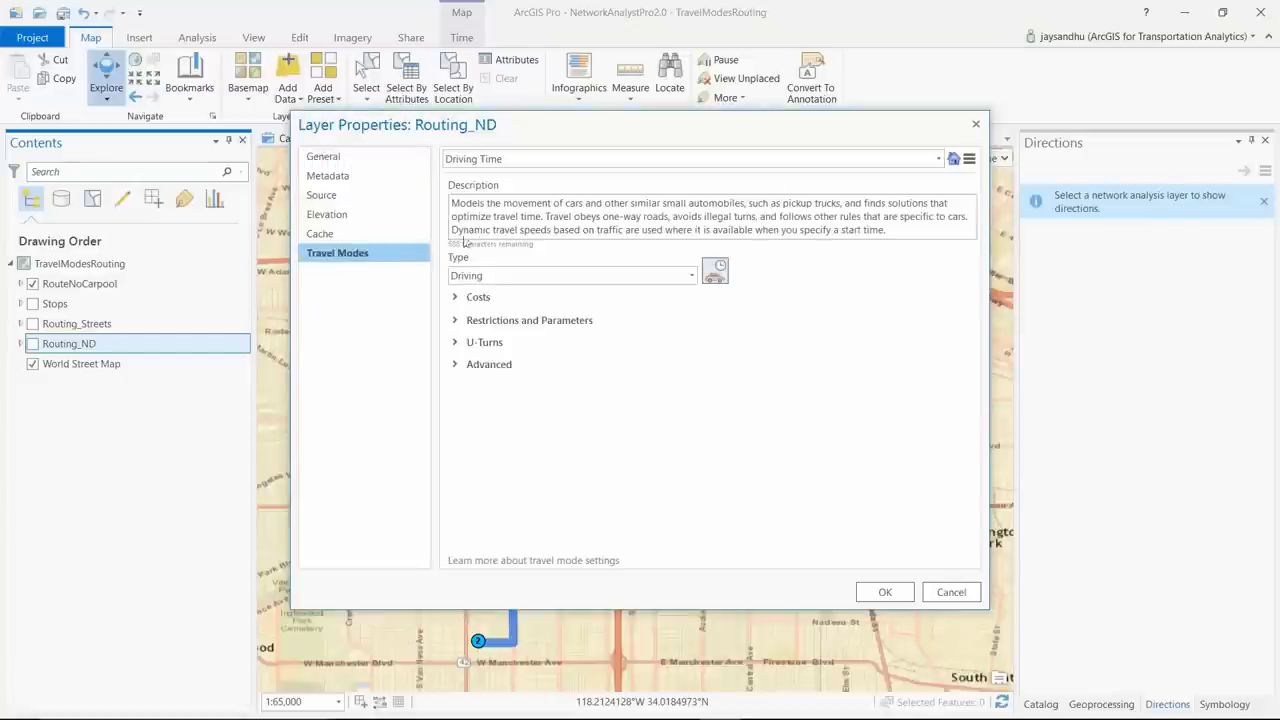
left_click(937, 161)
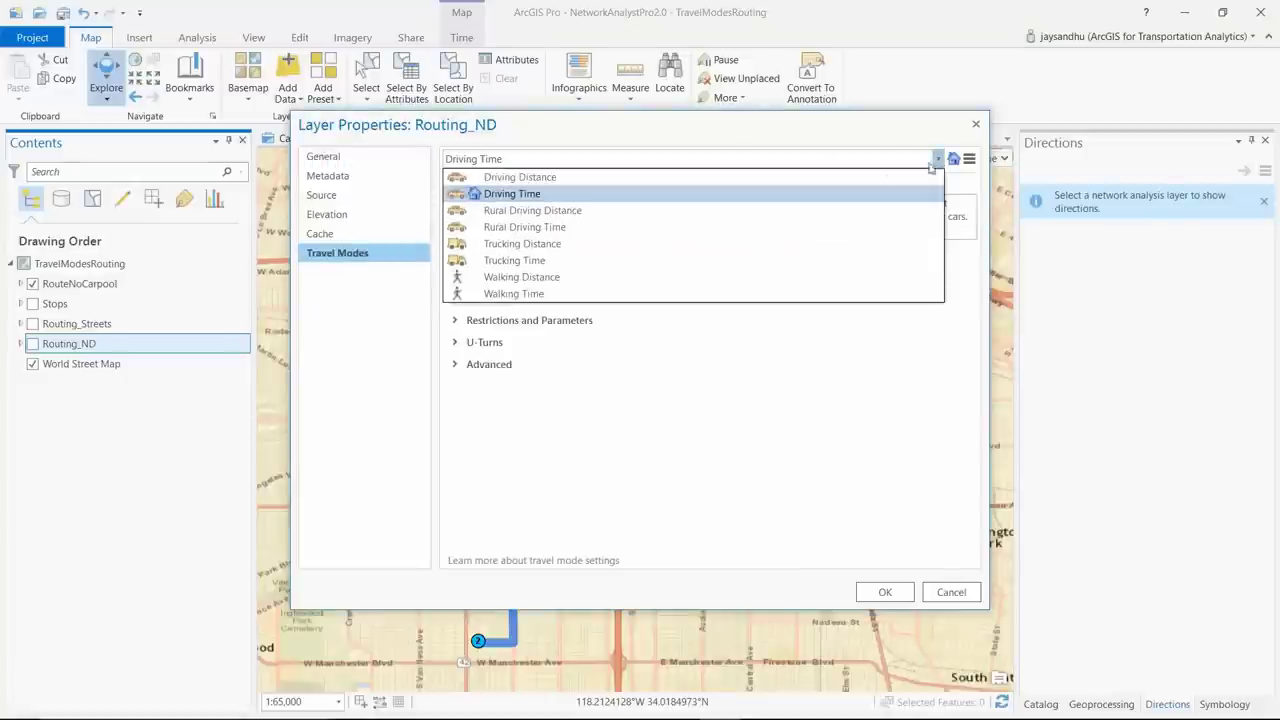
left_click(789, 195)
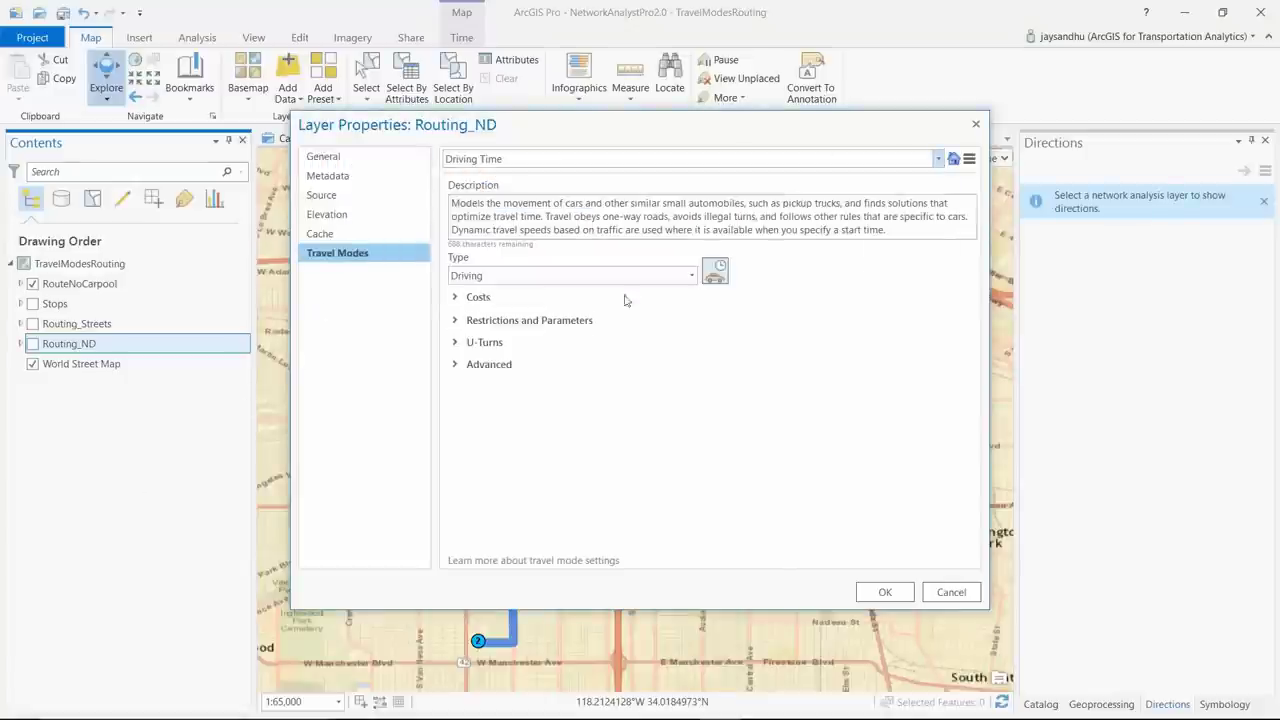
left_click(476, 325)
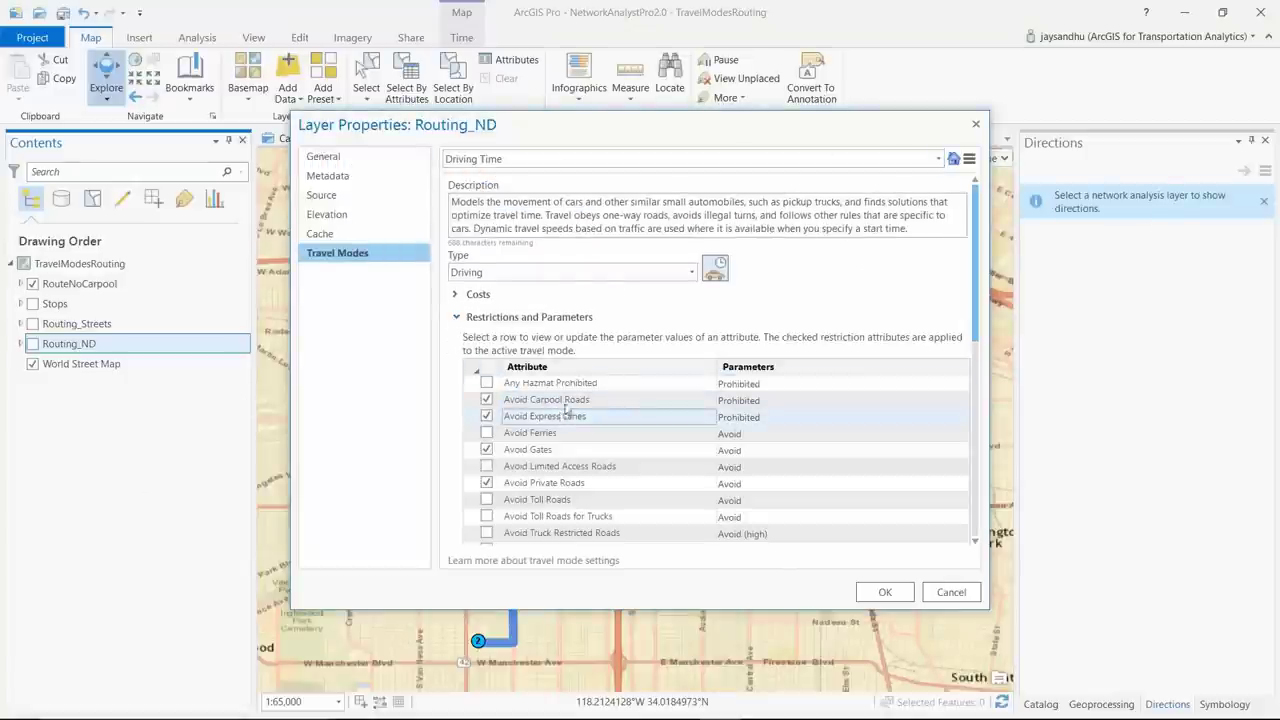
Step: Create a Drive Time Carpools mode described 'Use Carpool while driving' with Avoid Carpool Roads off
left_click(968, 159)
left_click(842, 203)
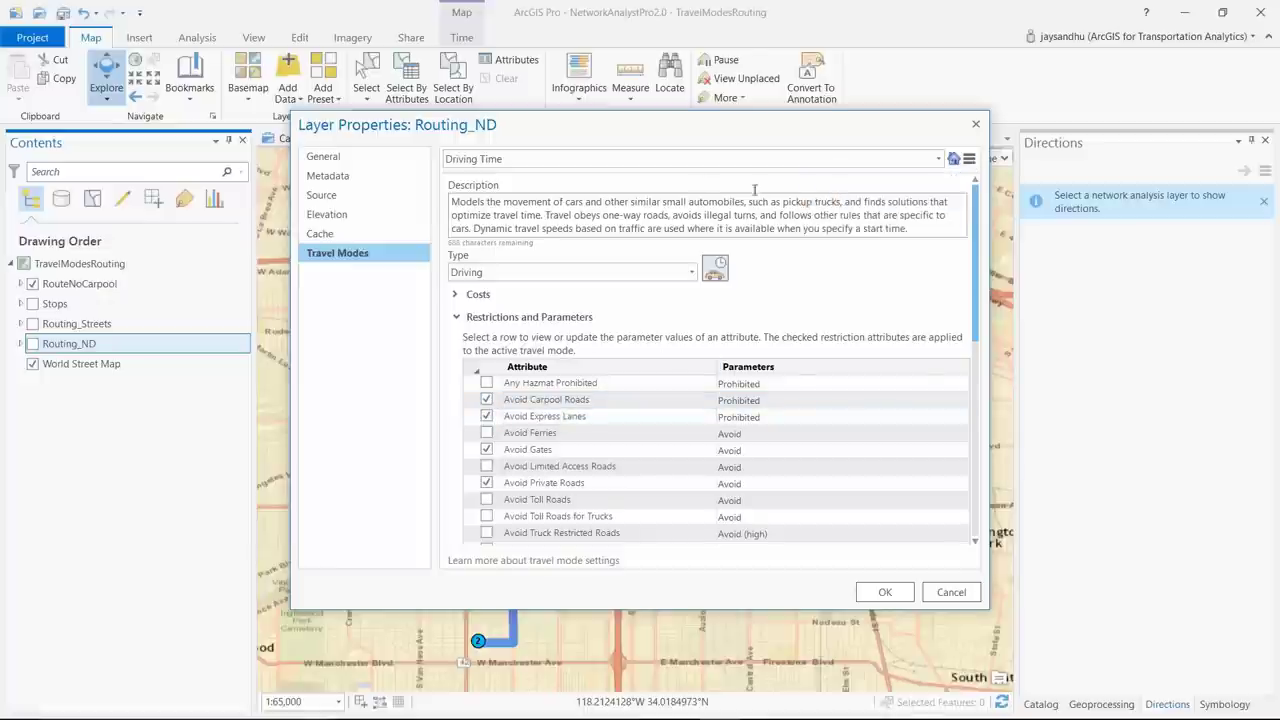
type("Driv")
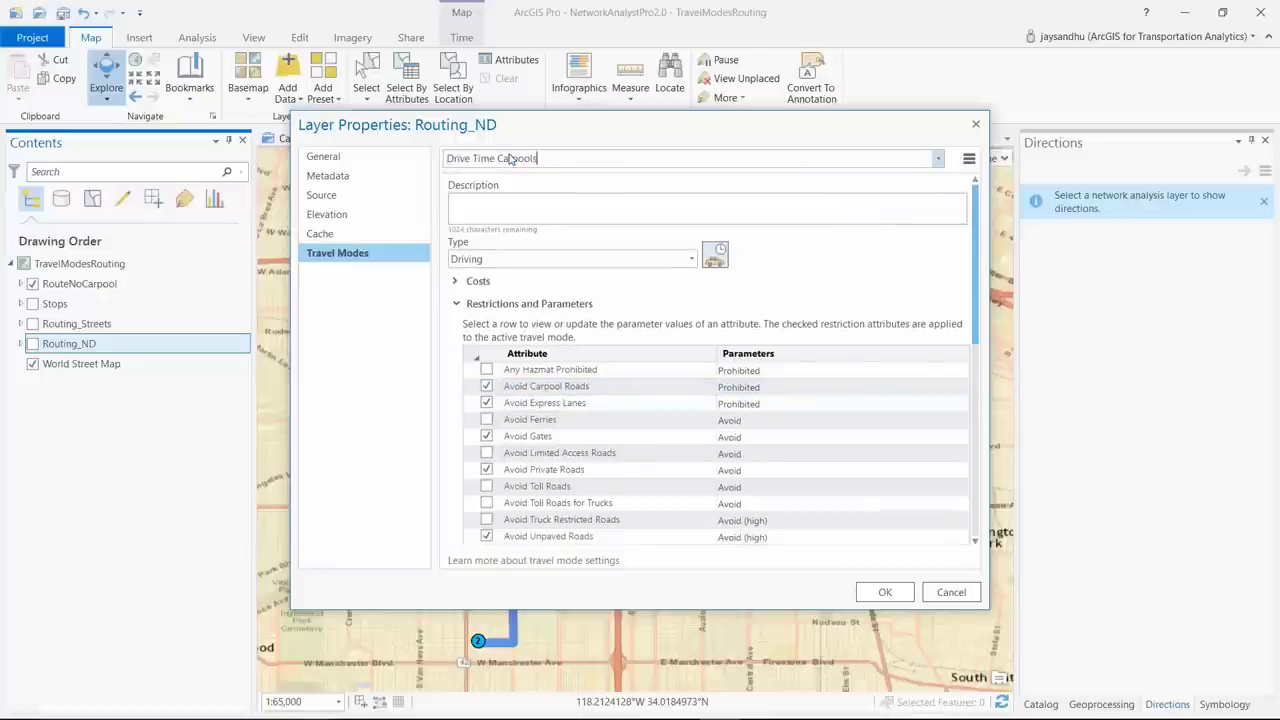
left_click(489, 197)
type("Use Carpool while driving")
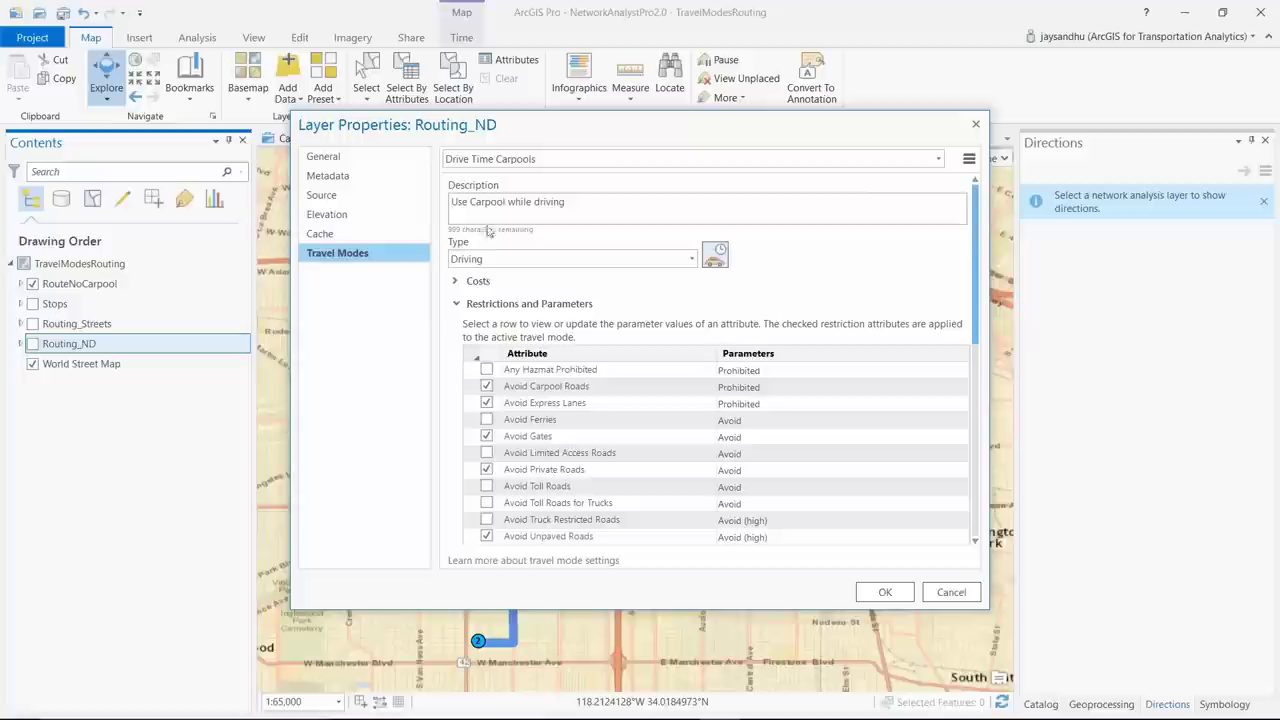
left_click(486, 386)
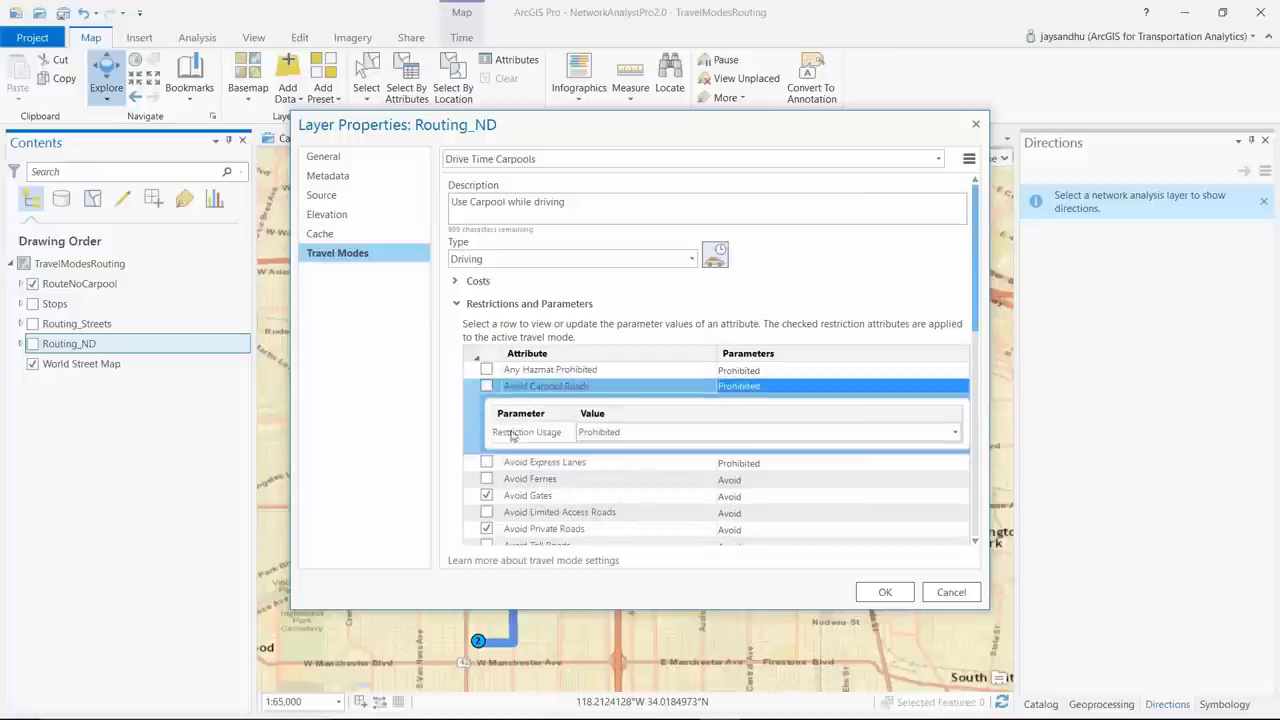
left_click(884, 594)
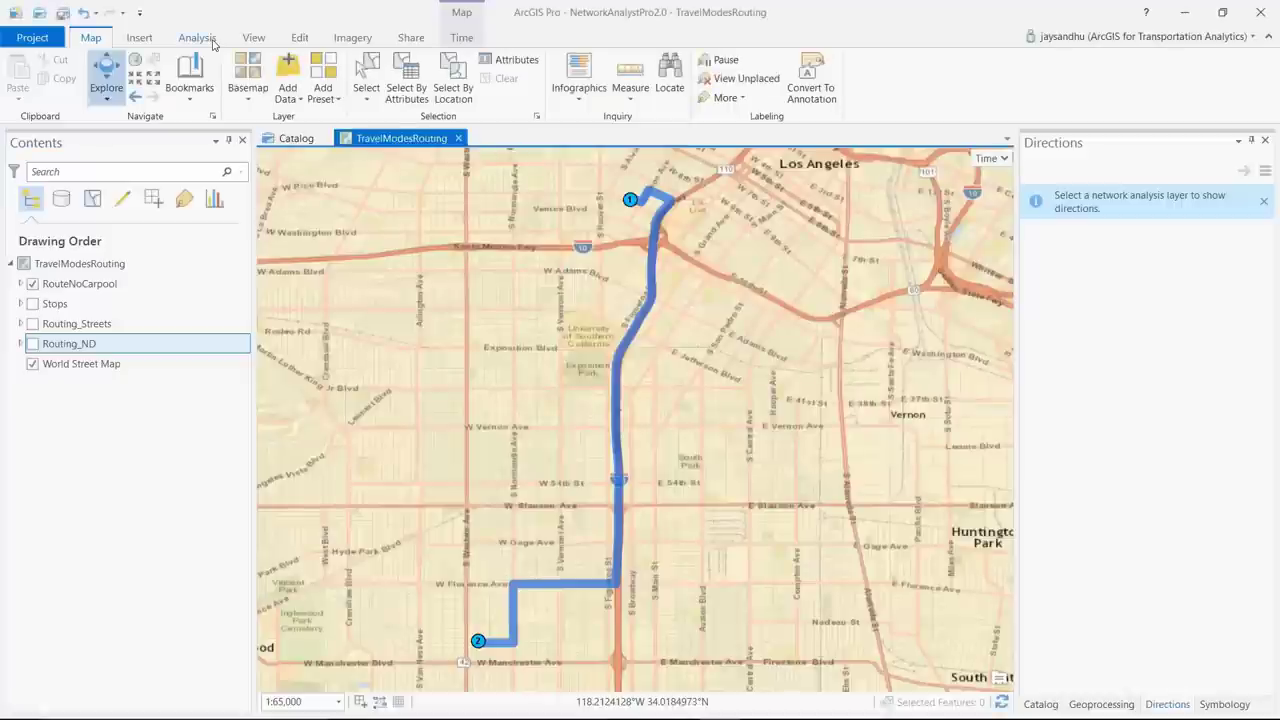
Step: Create a Route layer using Drive Time Carpools, solve it, and show its directions
left_click(212, 42)
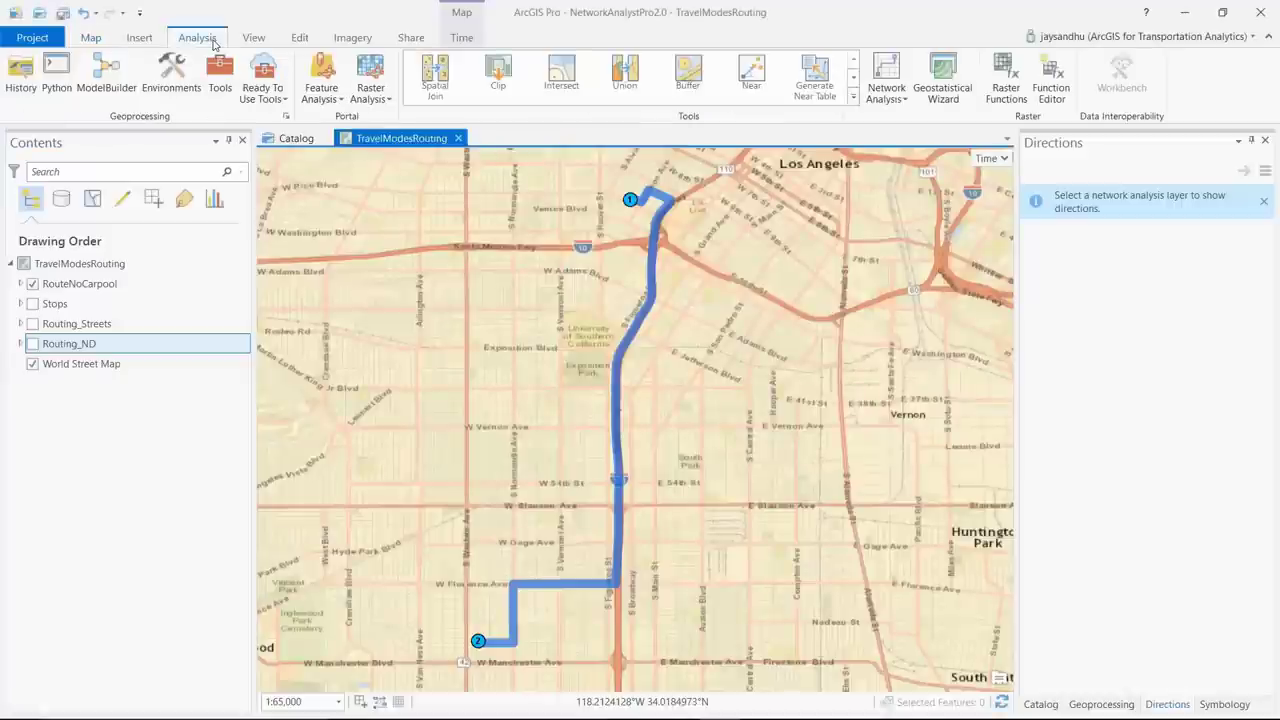
left_click(886, 82)
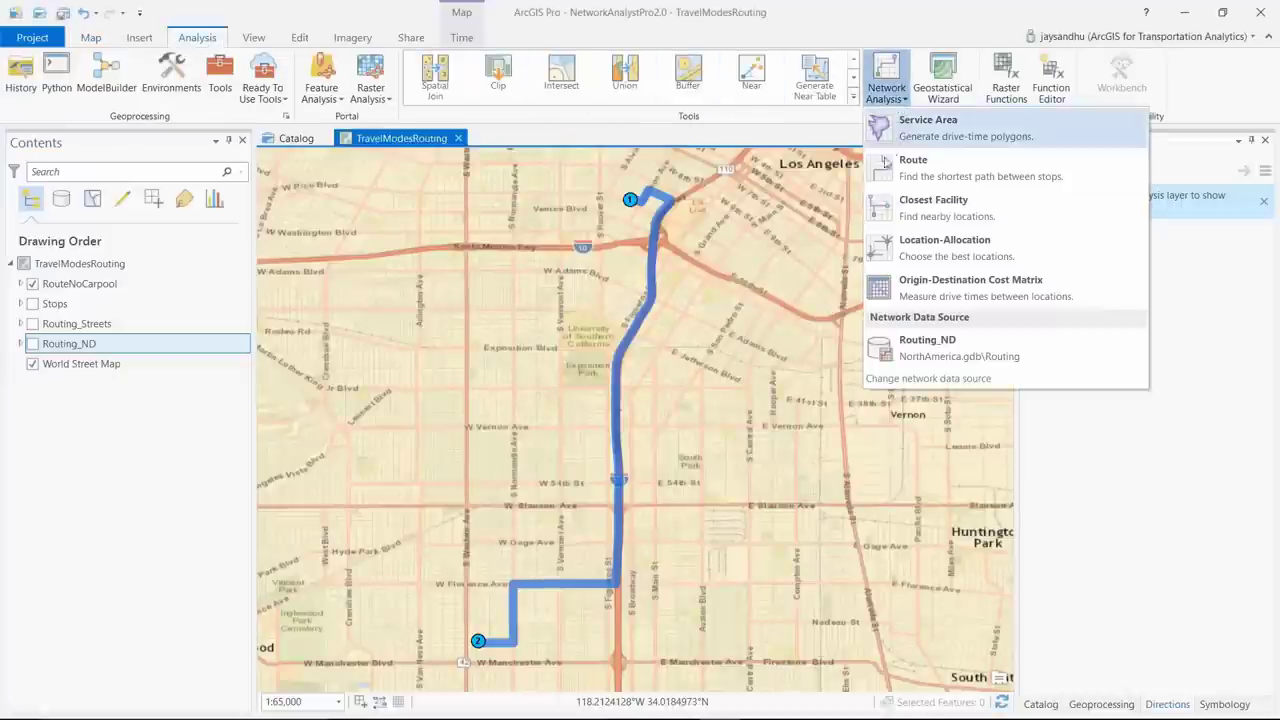
left_click(882, 170)
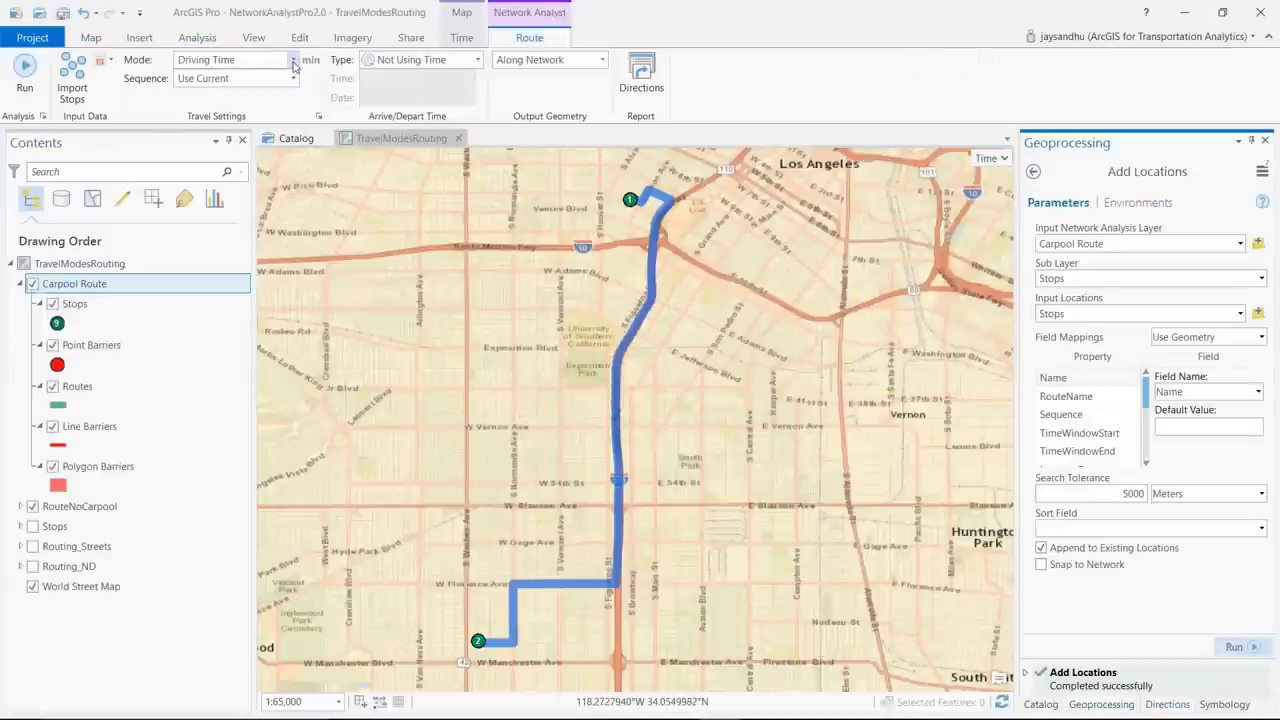
left_click(250, 60)
left_click(245, 81)
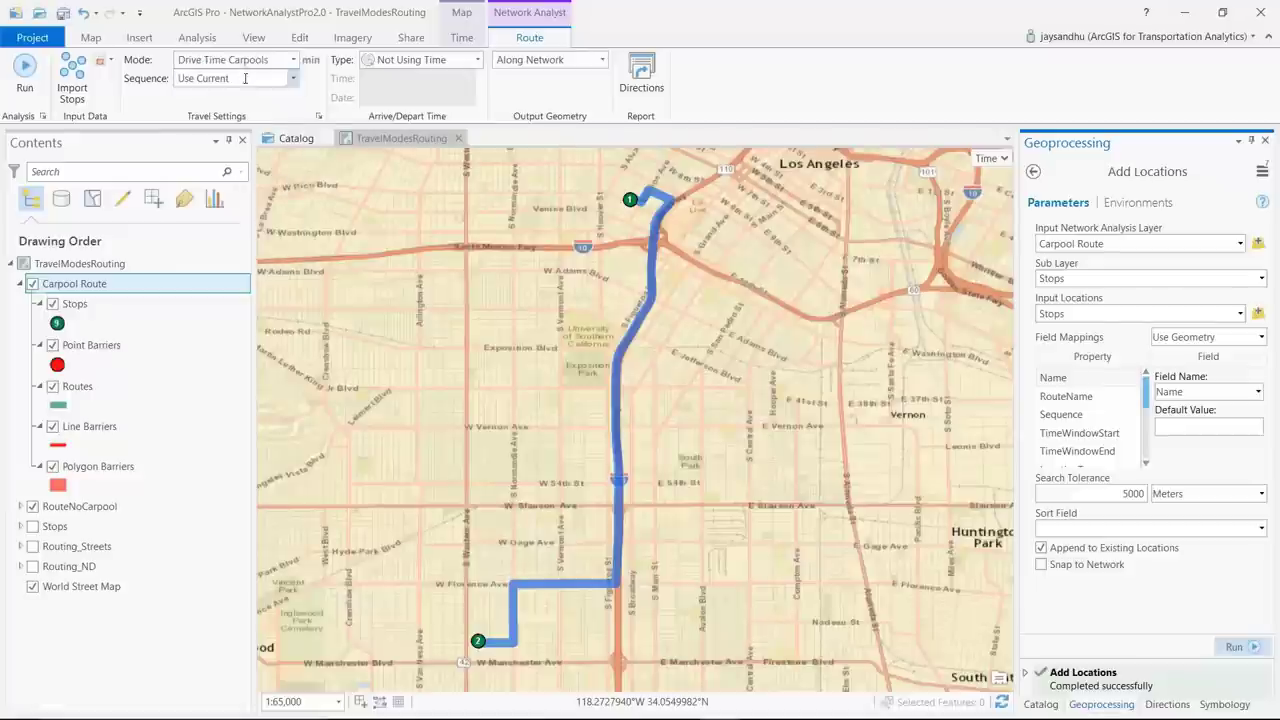
left_click(28, 68)
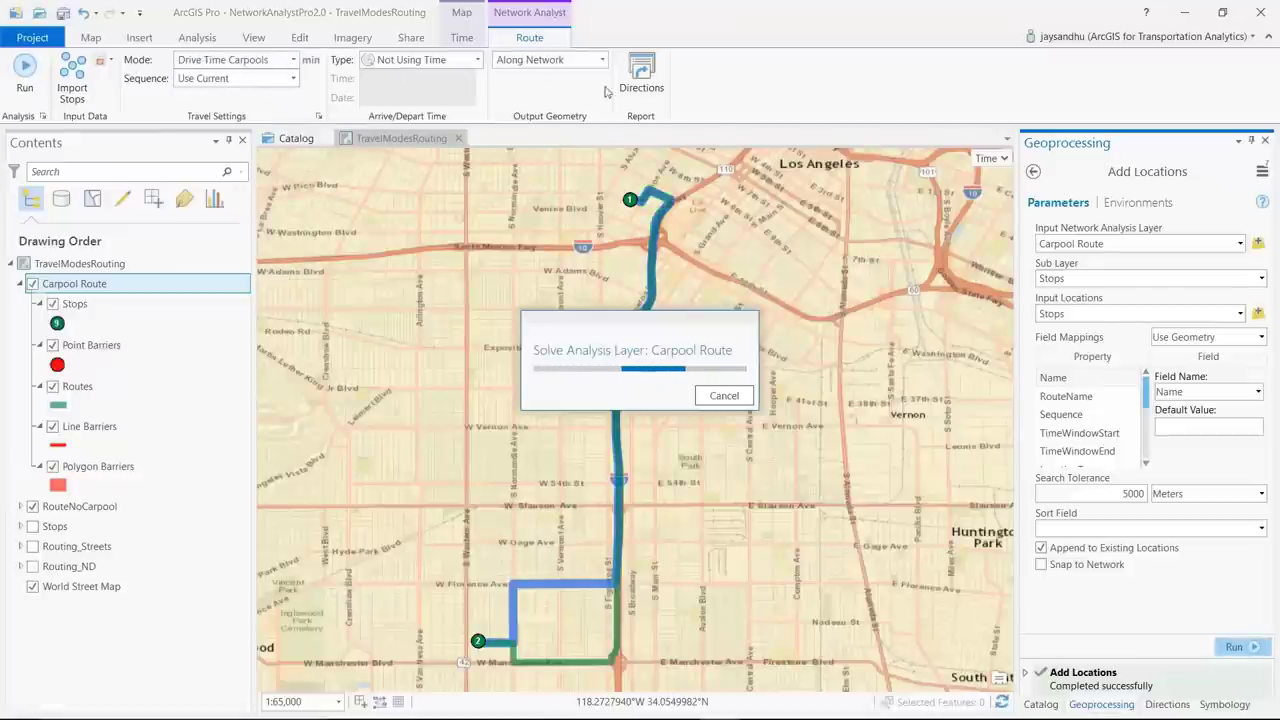
left_click(642, 80)
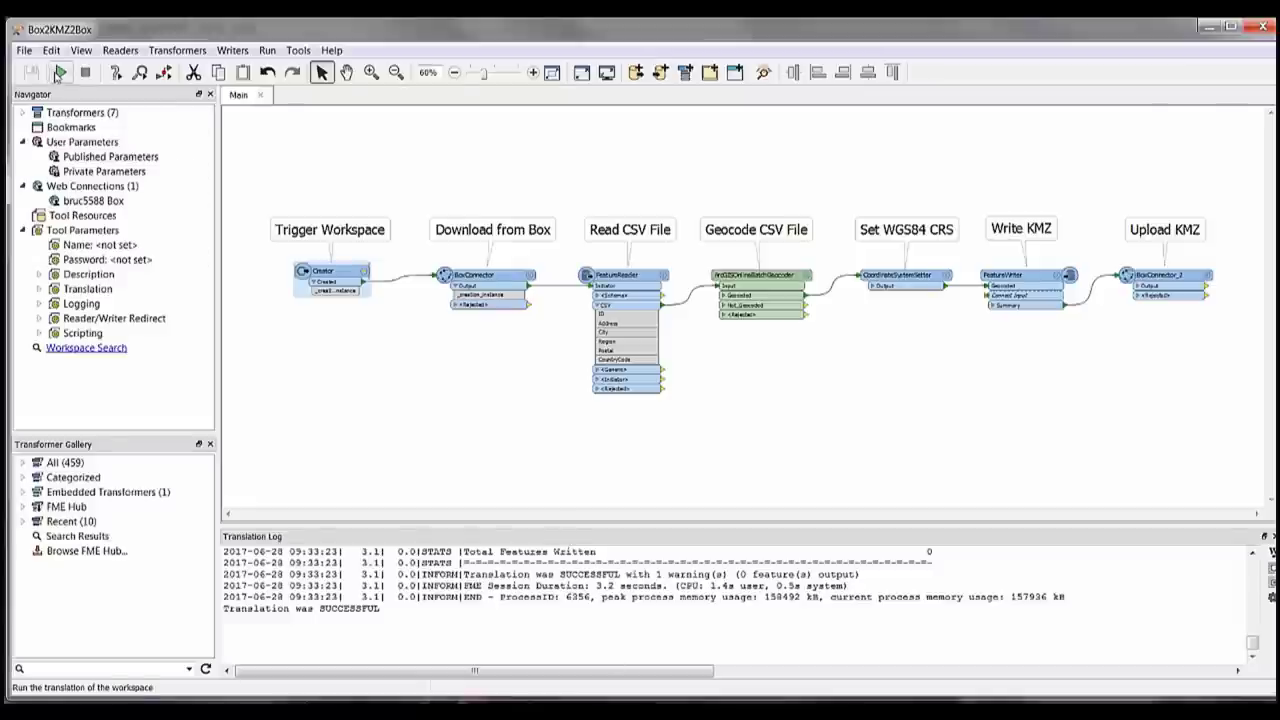
Step: Run Box2KMZ2Box, refresh the Box folder to see AltaDena.kmz, and inspect point kml_3
left_click(60, 72)
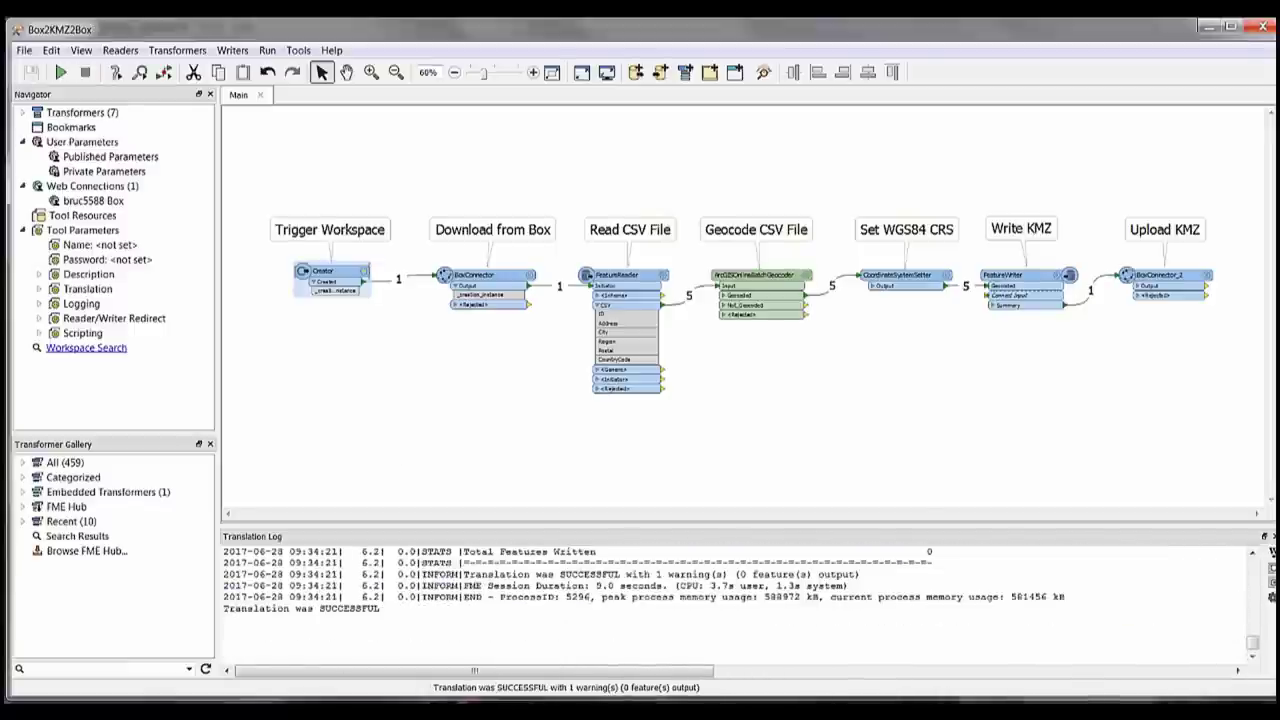
key("alt+Tab")
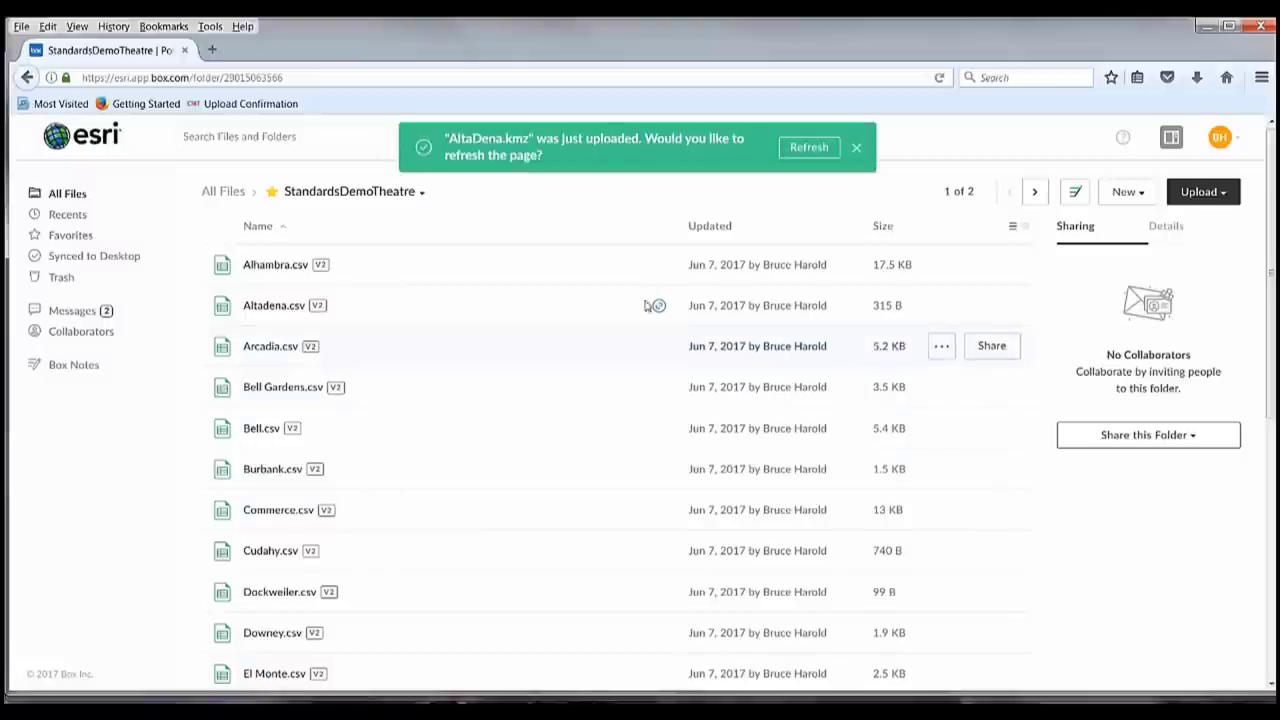
left_click(796, 150)
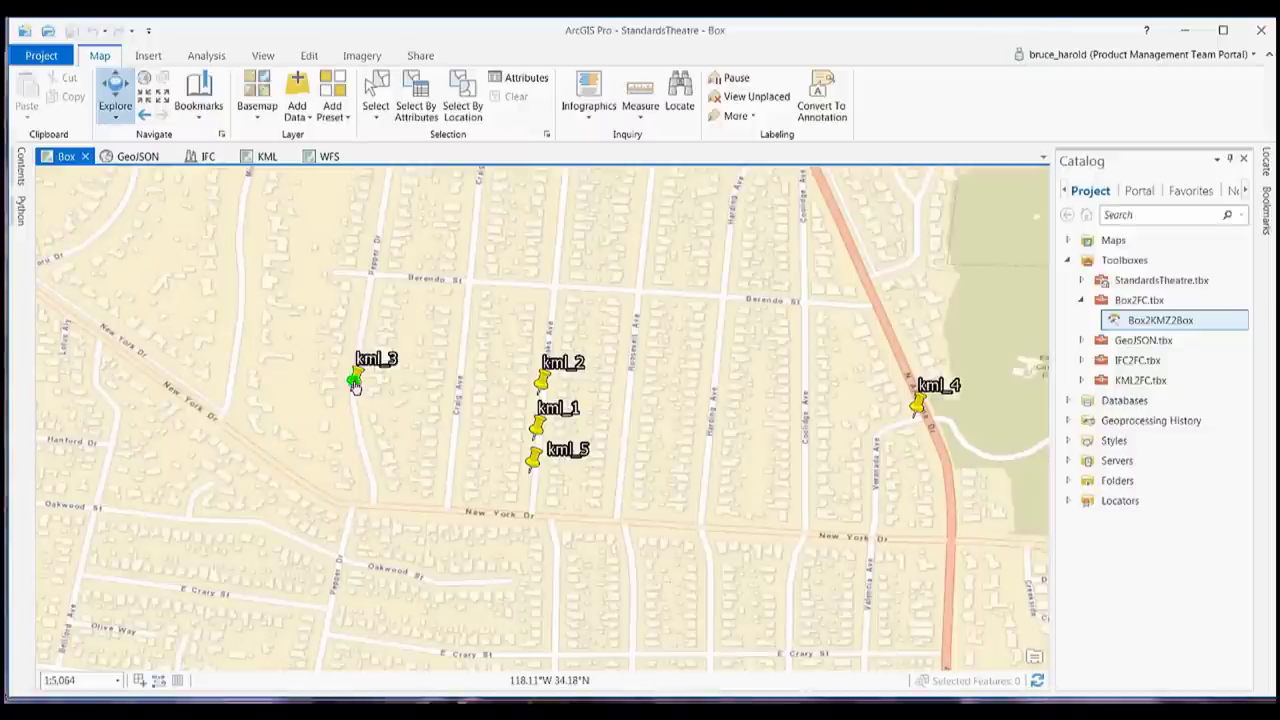
left_click(354, 382)
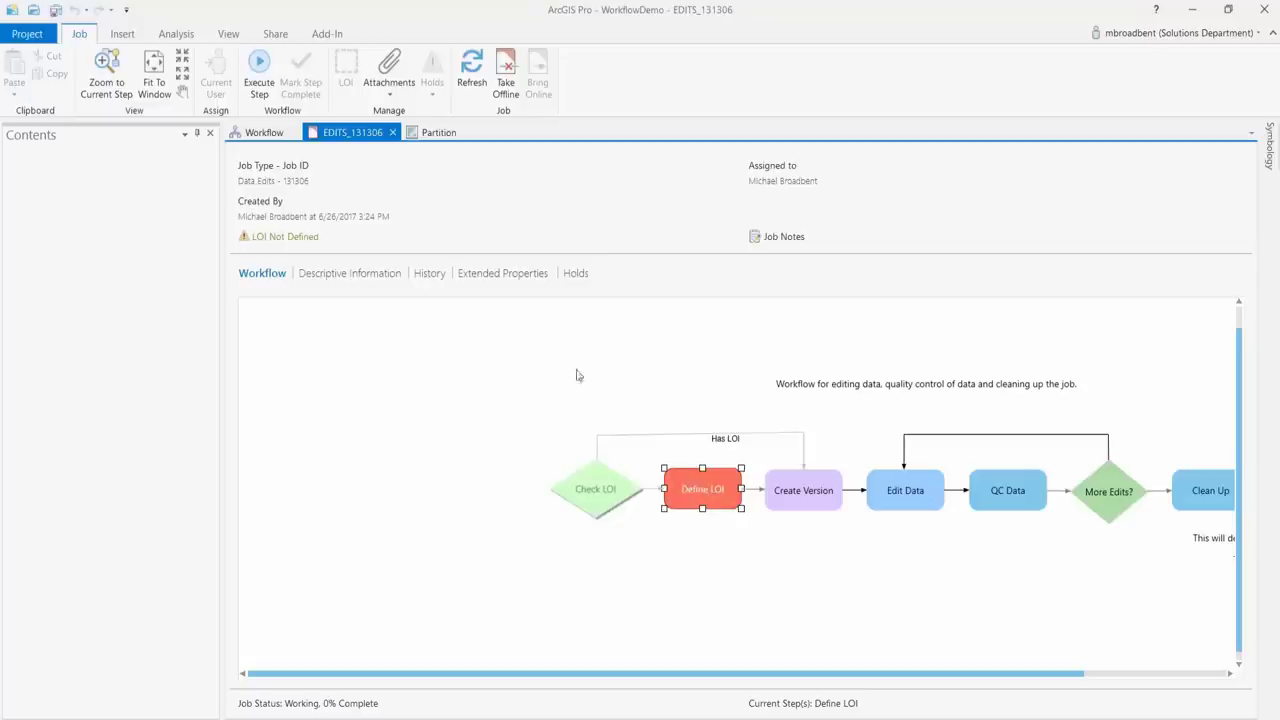
Step: Export the Partition map to the Workflow Manager database and start a DistributedProcess job
left_click(440, 132)
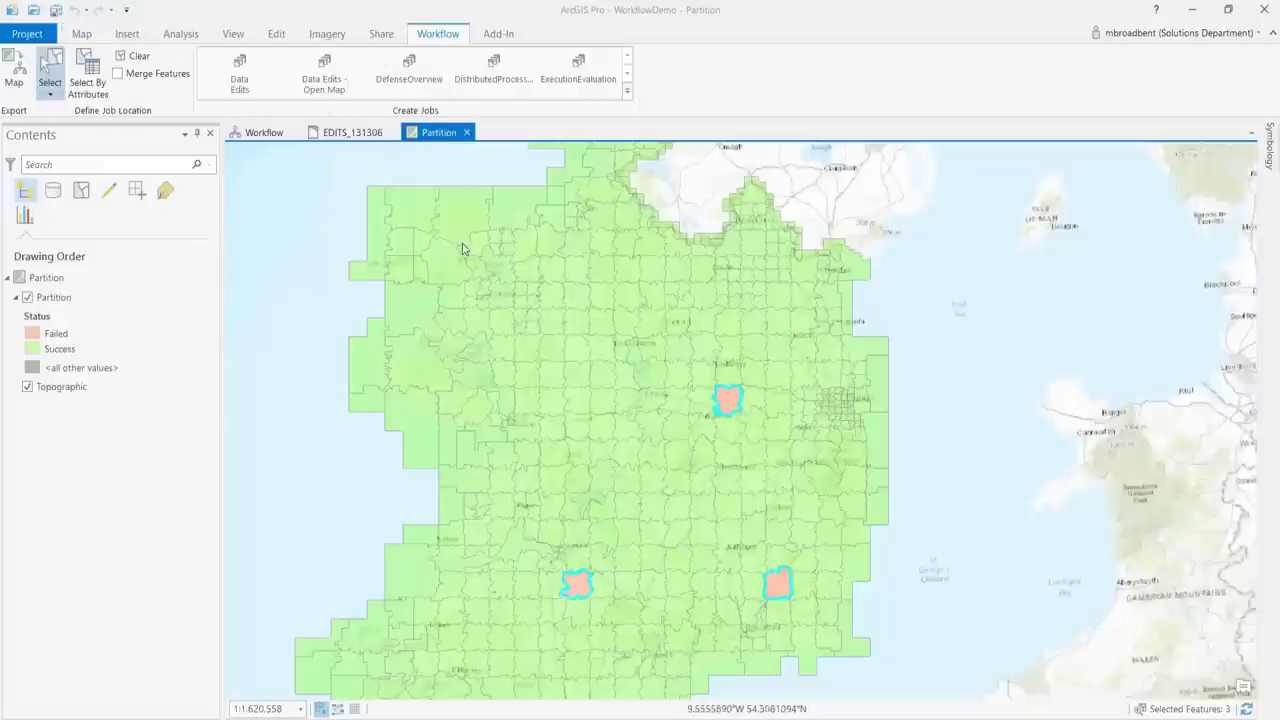
left_click(15, 70)
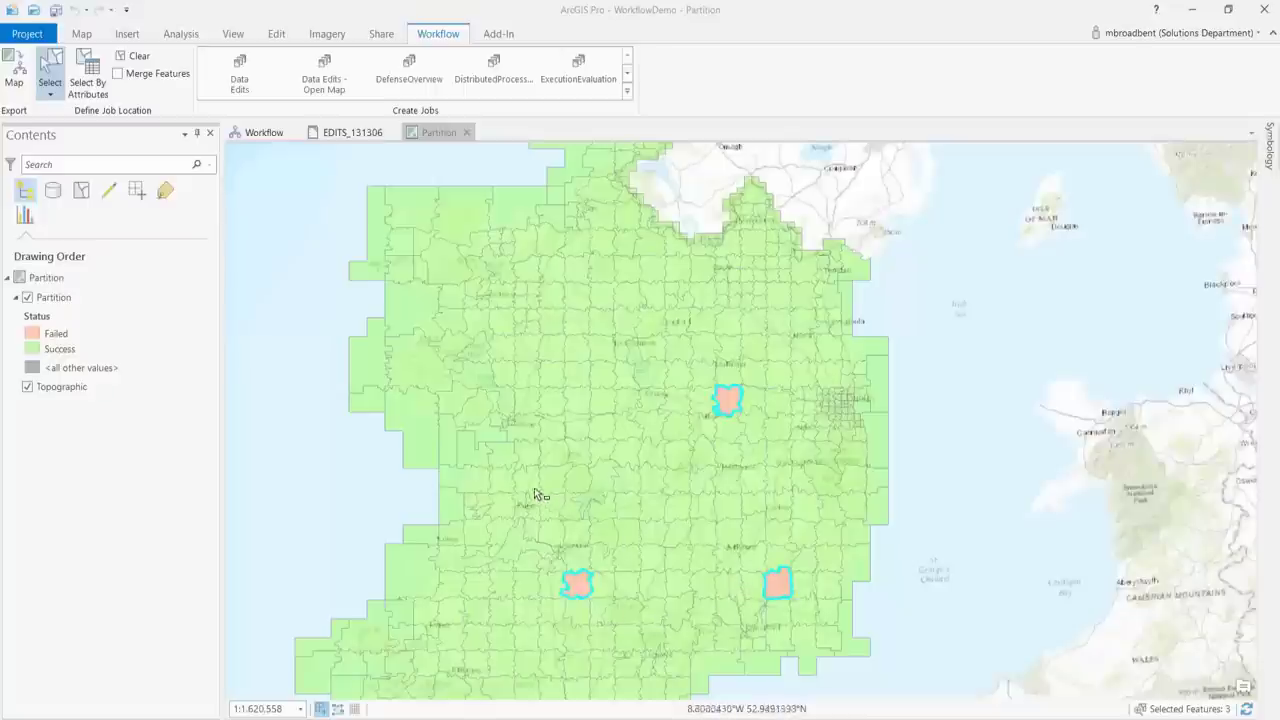
left_click(490, 87)
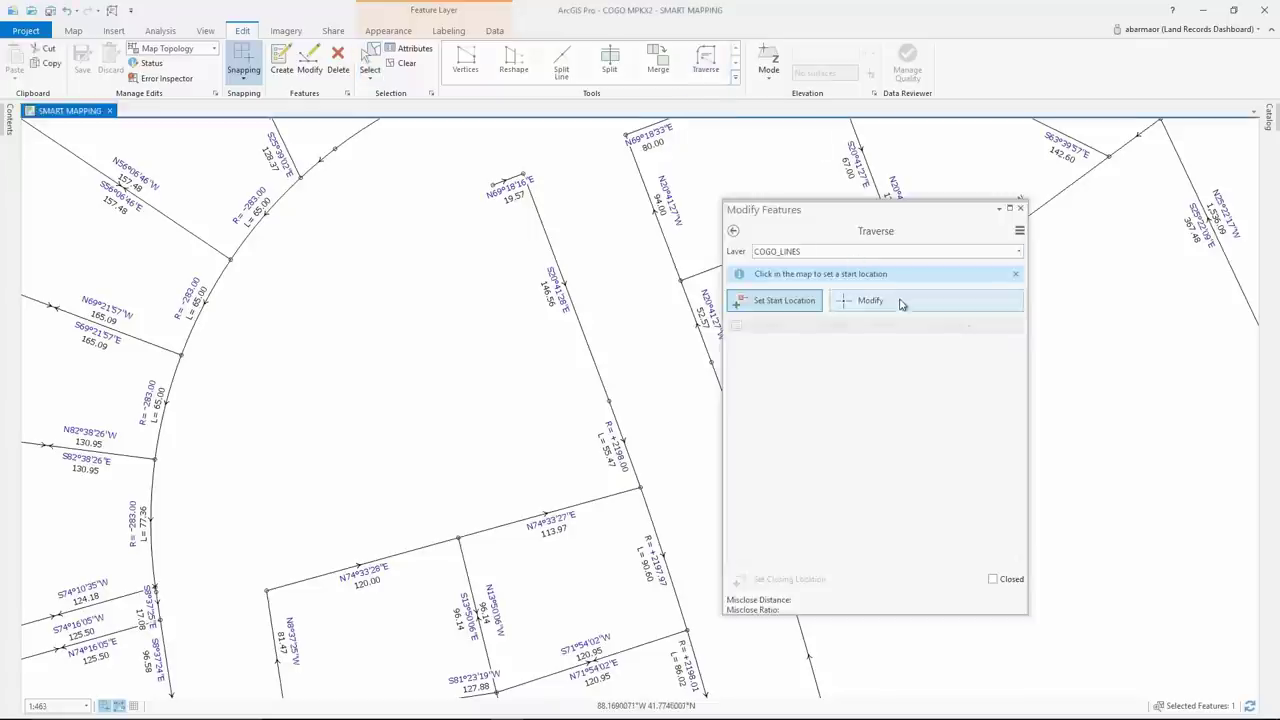
Step: Start modifying a traverse by tracing the COGO_LINES line and picking its lot-corner vertices
left_click(896, 301)
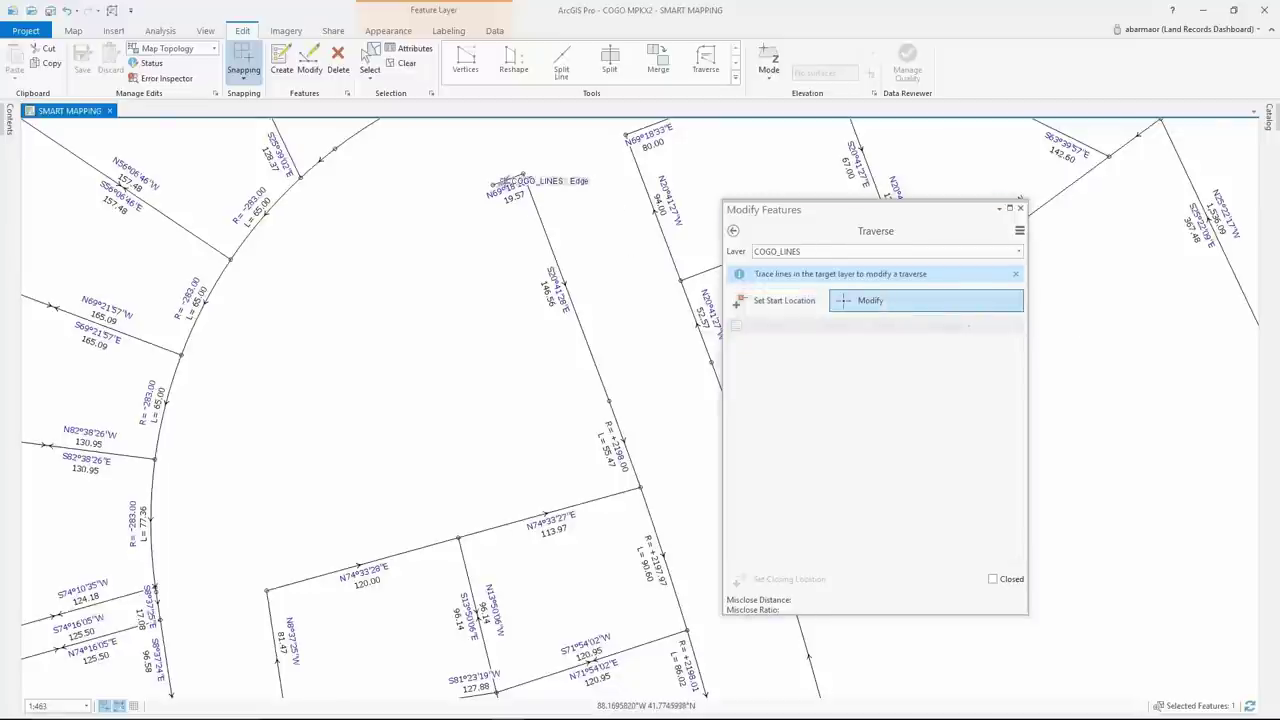
left_click(522, 177)
left_click(640, 488)
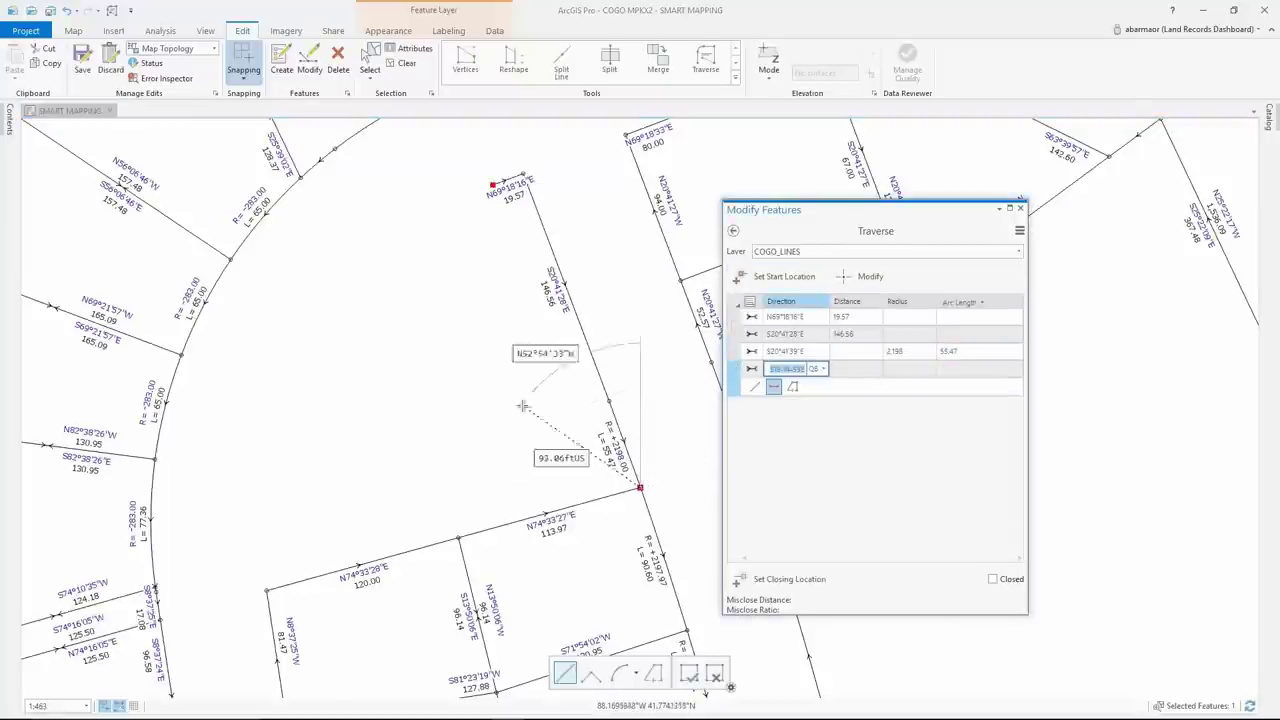
left_click(458, 538)
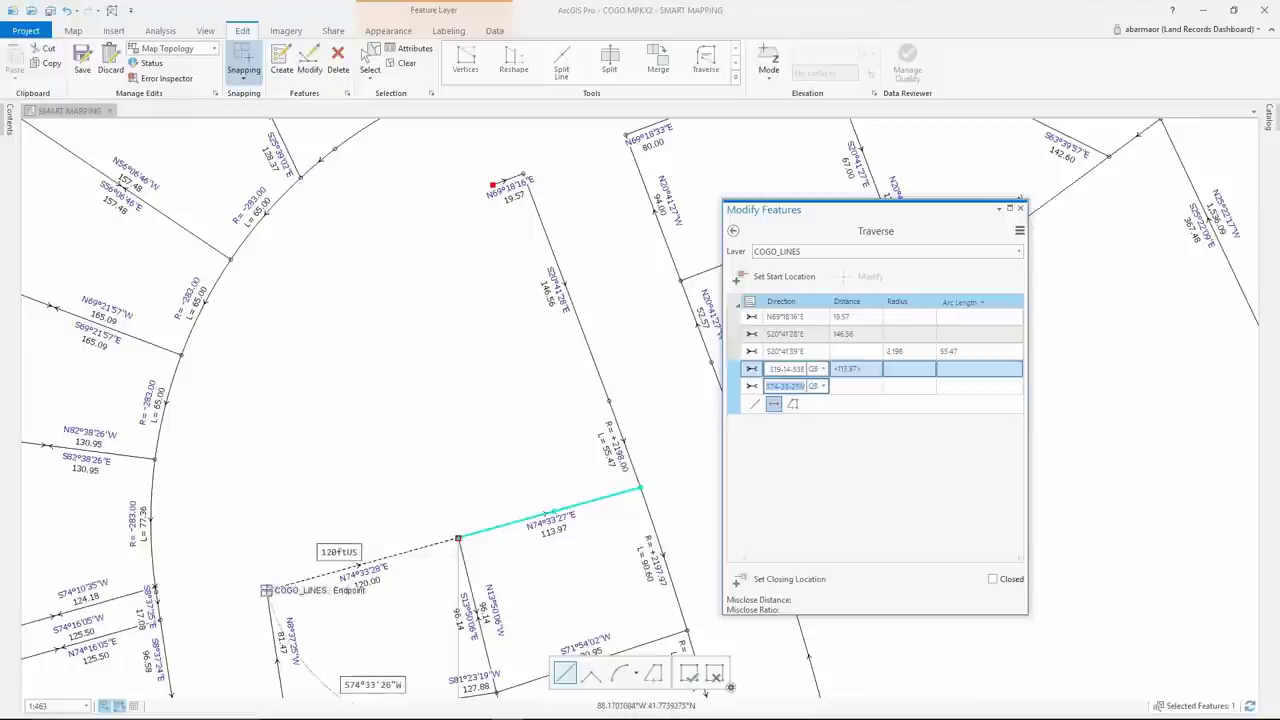
left_click(266, 590)
Step: Add a 9.19 course at N8°37'25"W and a curve with radius 217, arc length 295.19
type("n8-37-25w")
key("Tab")
type("9.19")
key("Return")
key("Tab")
key("Tab")
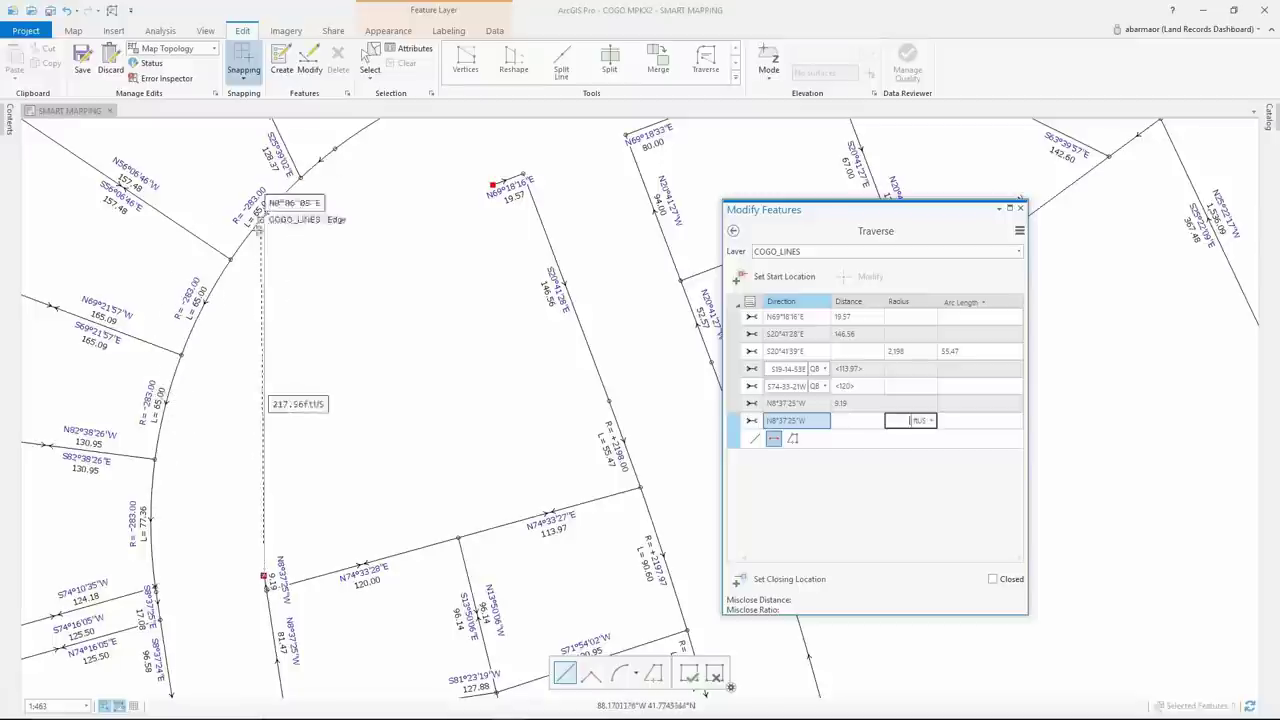
type("283")
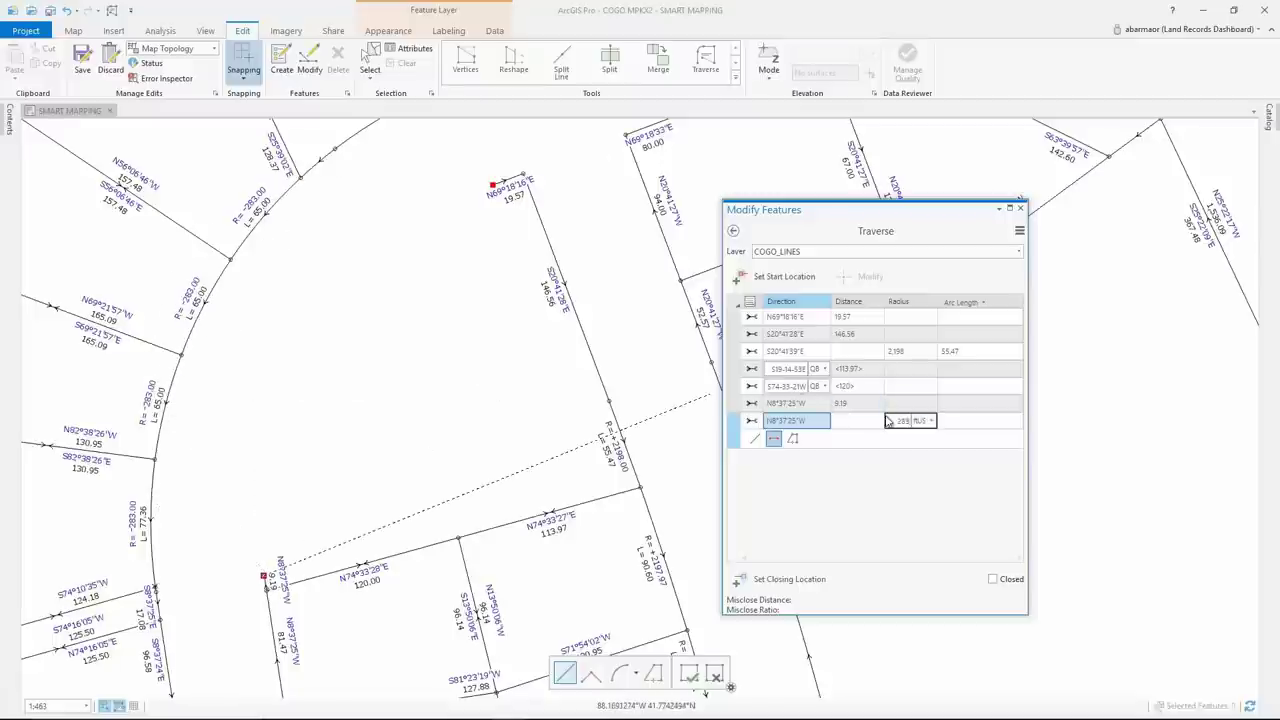
key("Tab")
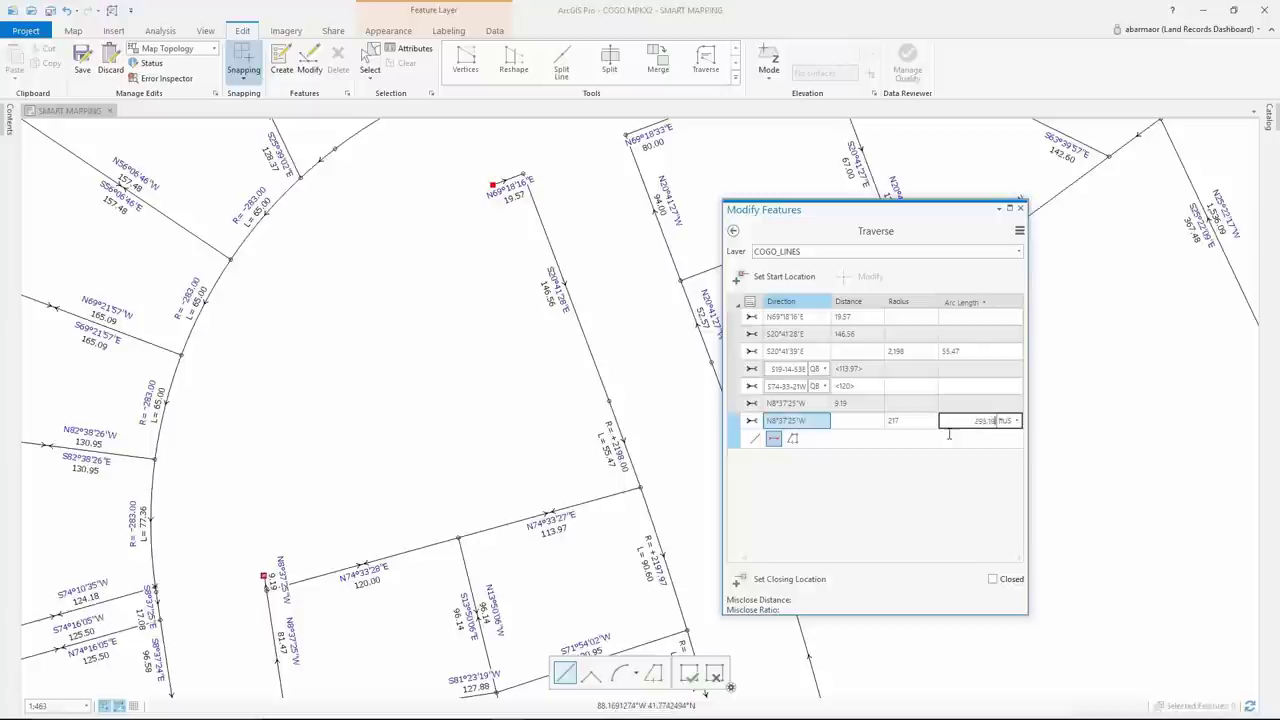
key("Return")
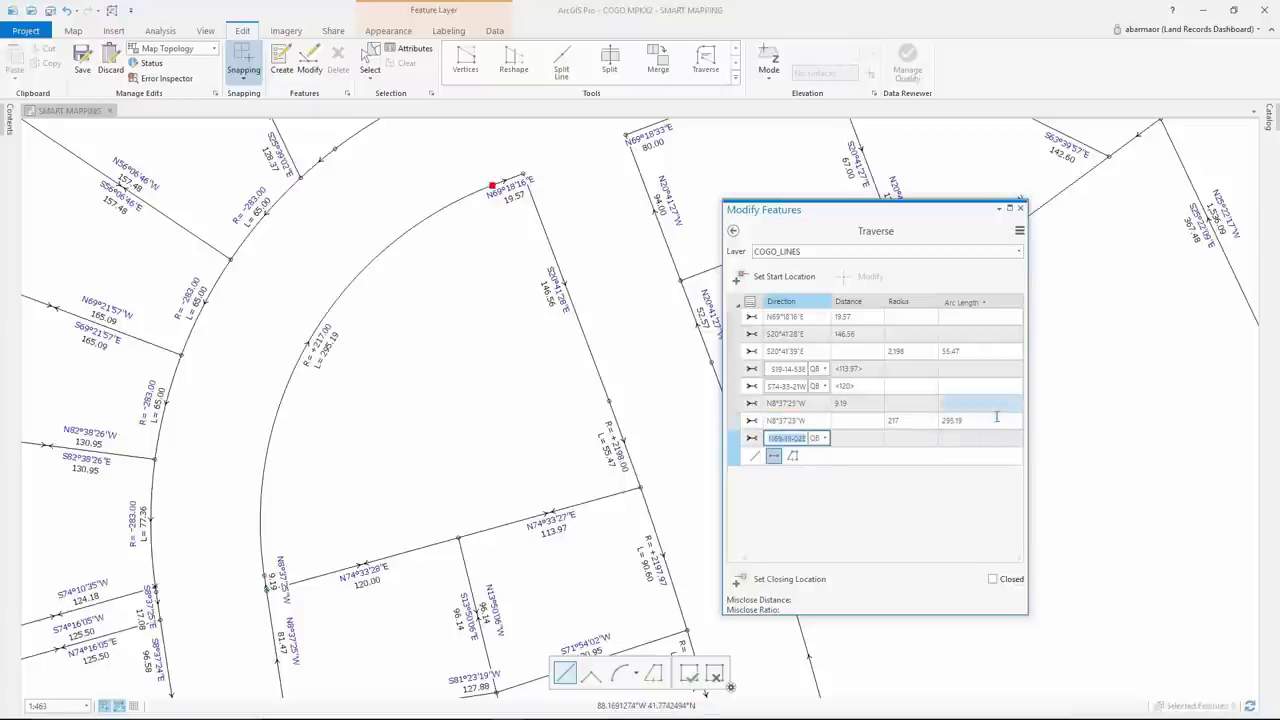
left_click(736, 403)
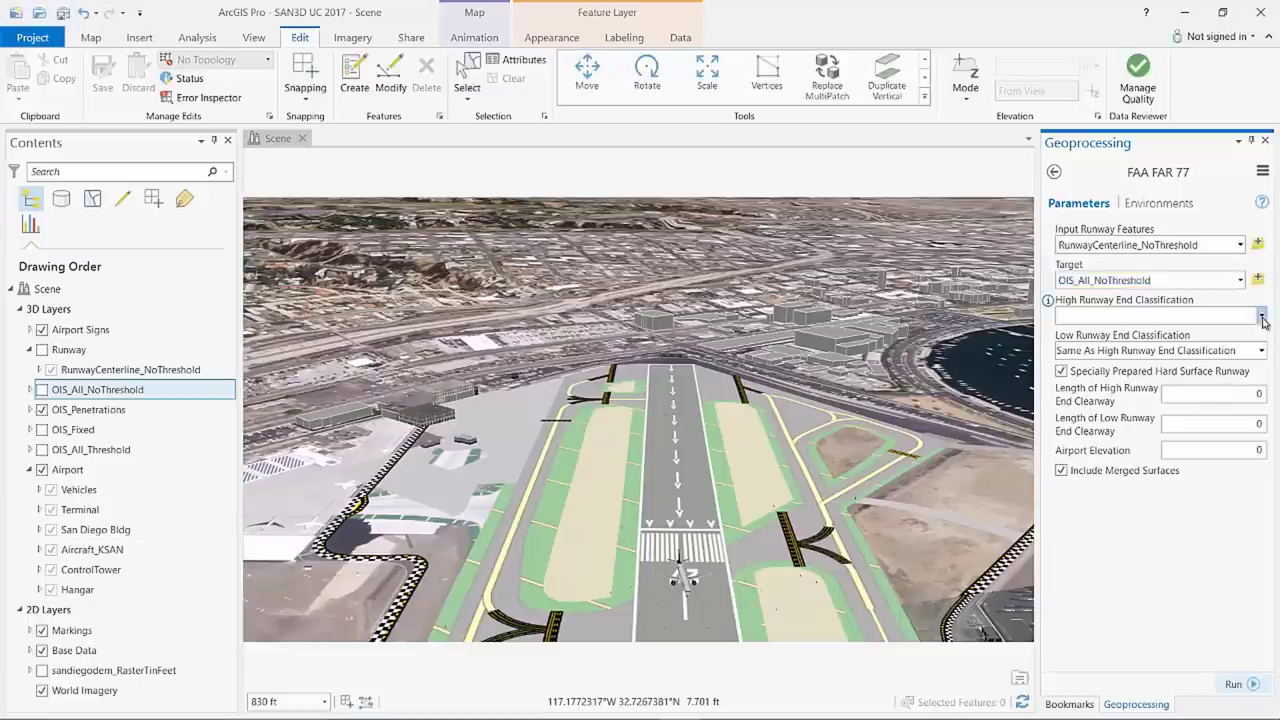
Step: Set the high runway end to Precision Instrument Runway and run the FAA FAR 77 surface analysis
left_click(1261, 315)
left_click(1050, 442)
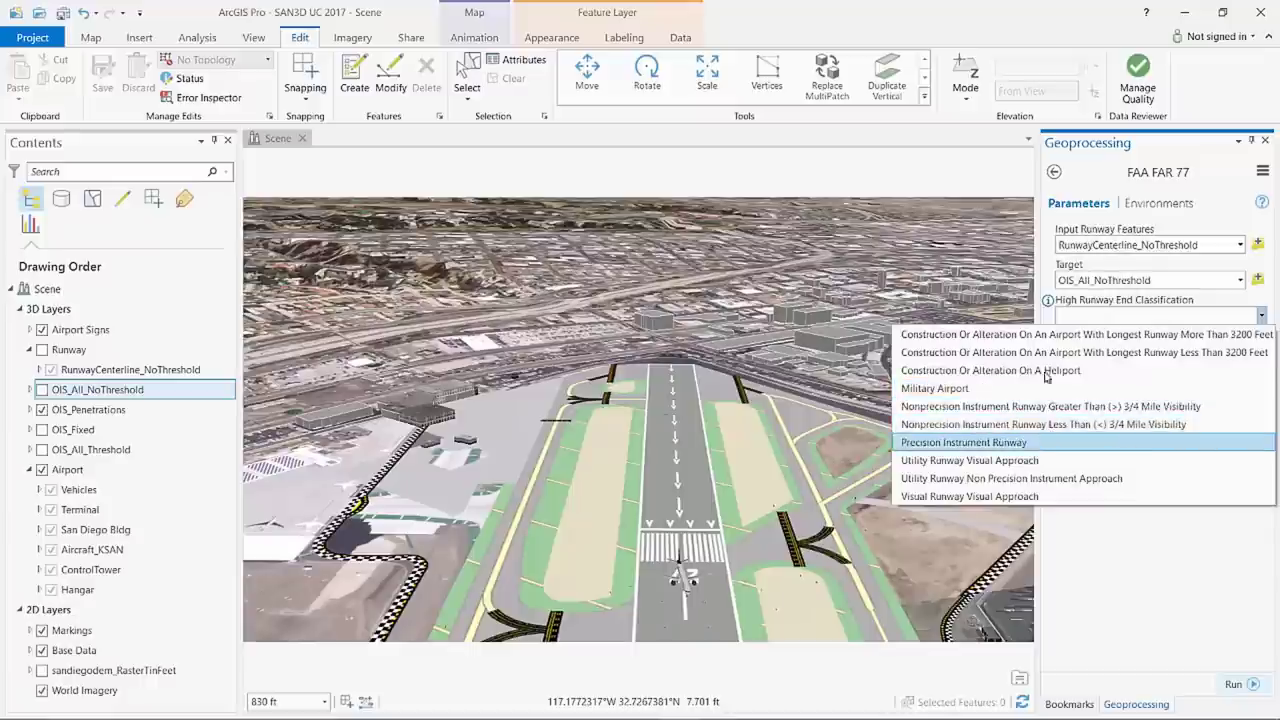
left_click(1233, 684)
Step: Jump to the overhead OIS view, showing OIS_All_NoThreshold surfaces instead of OIS_Penetrations
left_click(1066, 704)
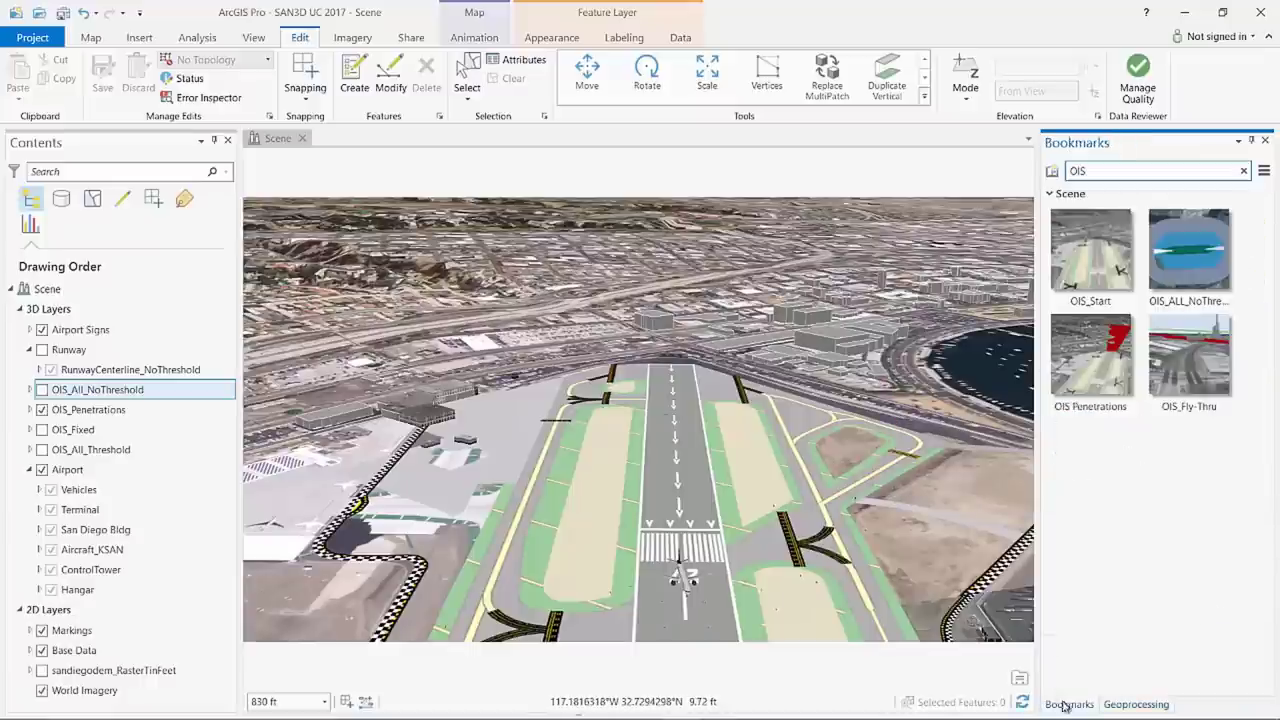
left_click(1166, 218)
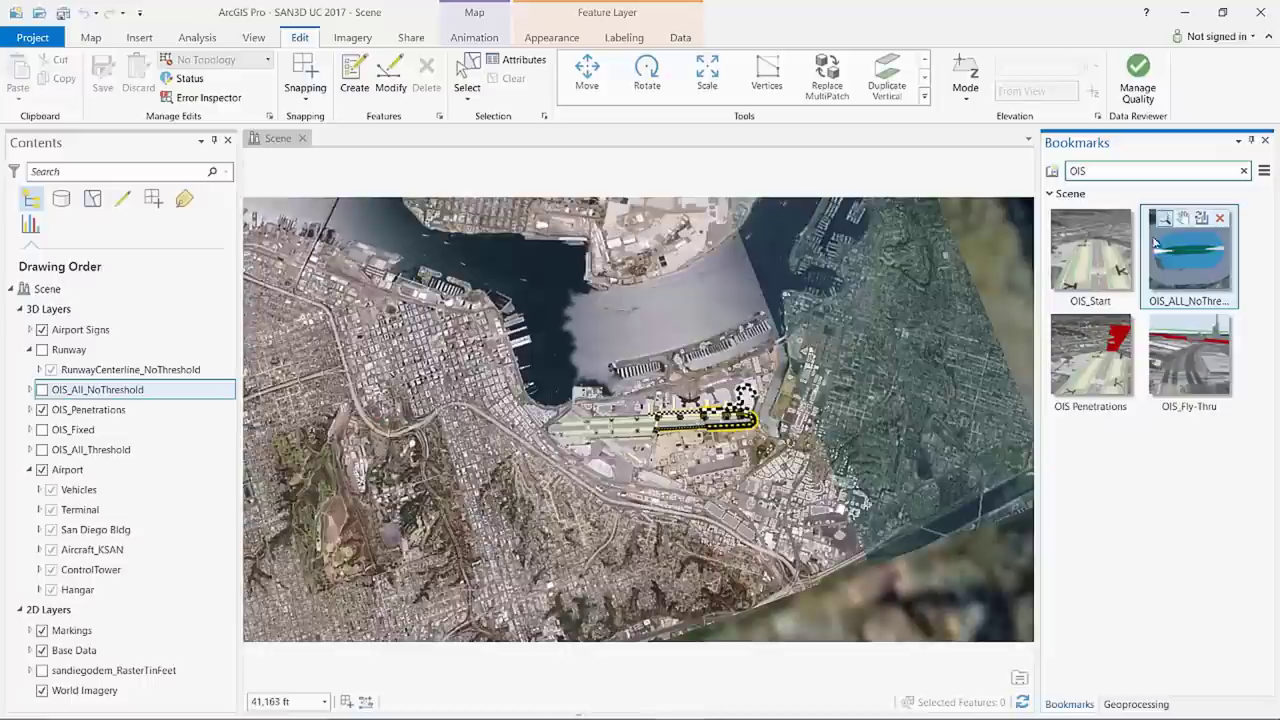
left_click(42, 410)
left_click(42, 390)
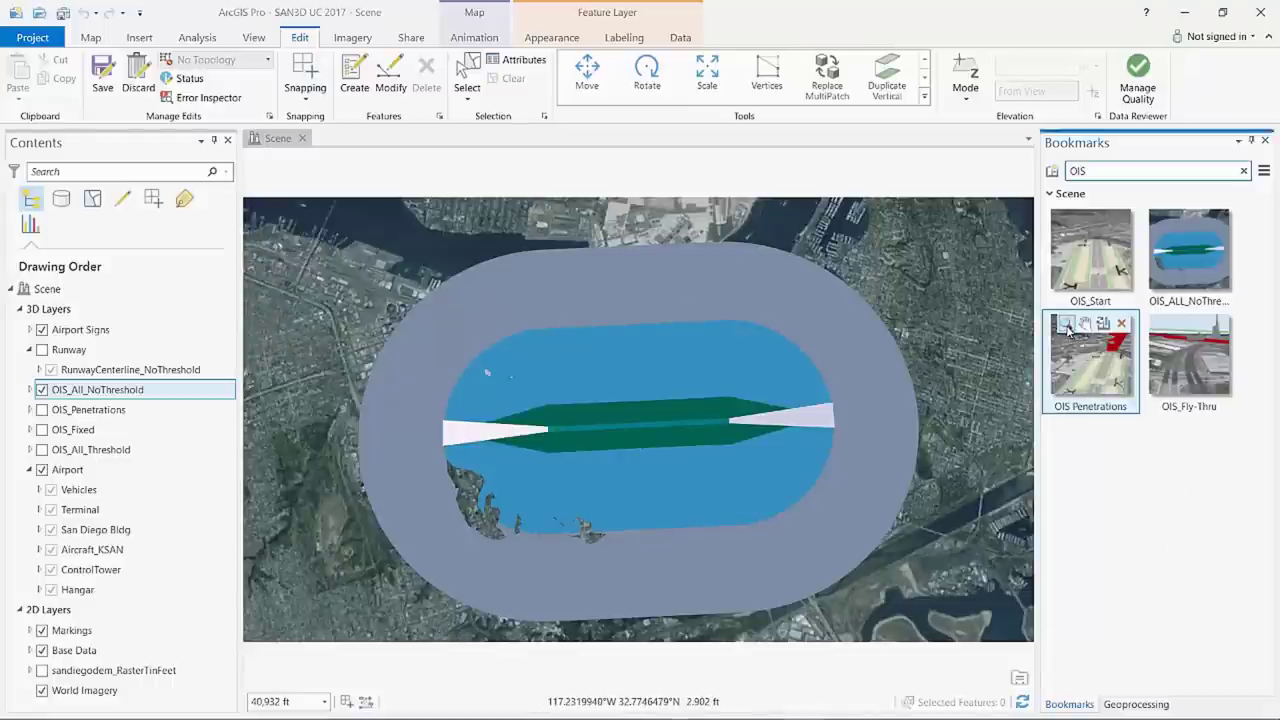
Step: Visit the OIS Penetrations and low fly-through views, toggling OIS_Fixed and OIS_Penetrations layers
left_click(1068, 330)
left_click(42, 389)
left_click(42, 409)
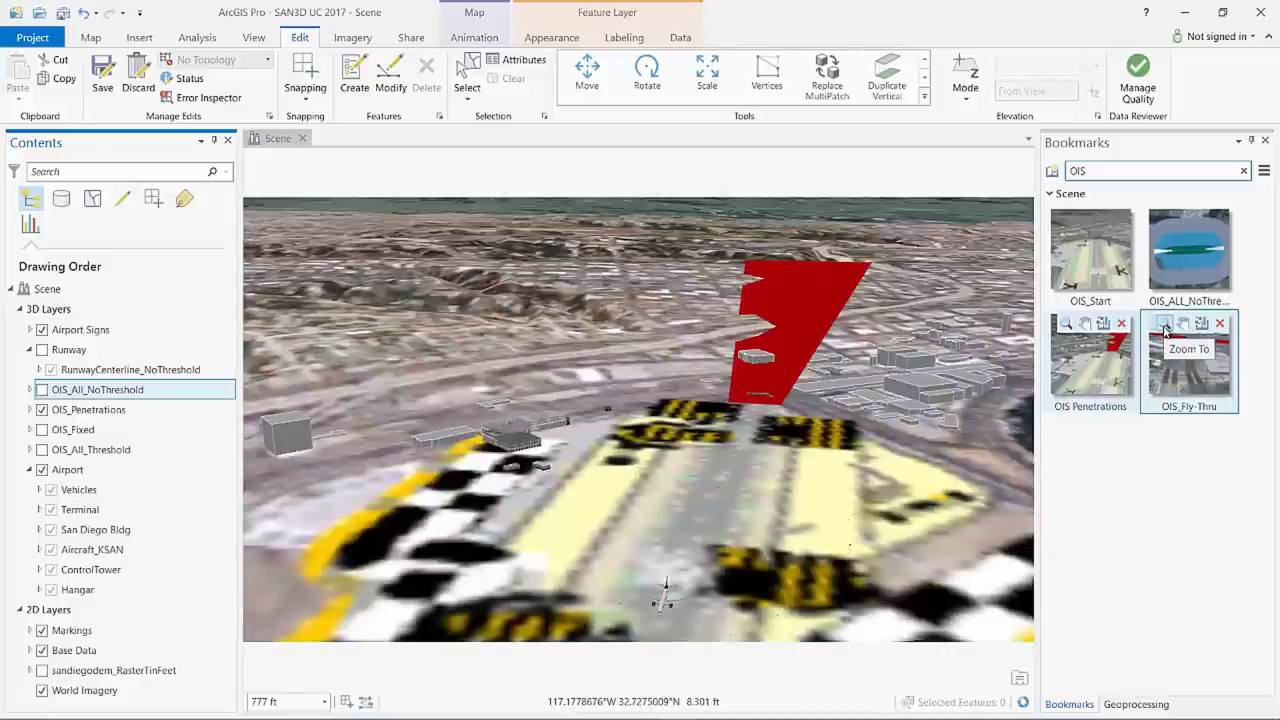
left_click(1165, 333)
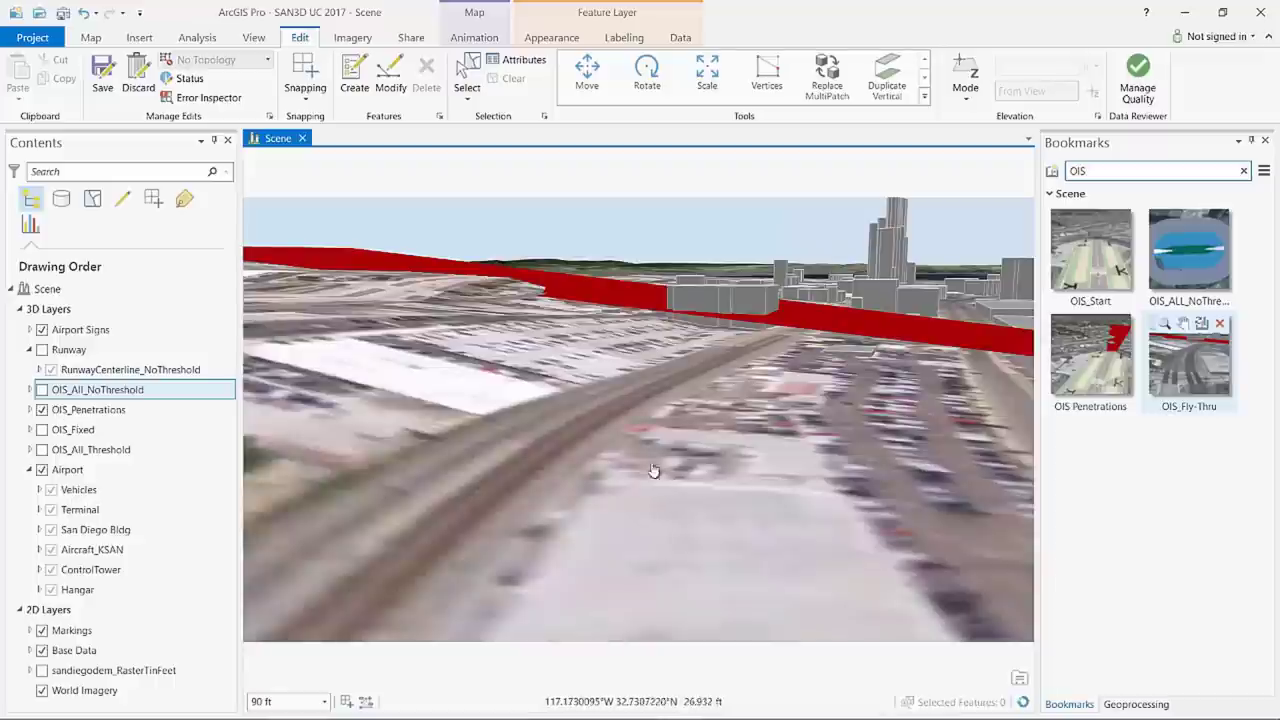
left_click(42, 409)
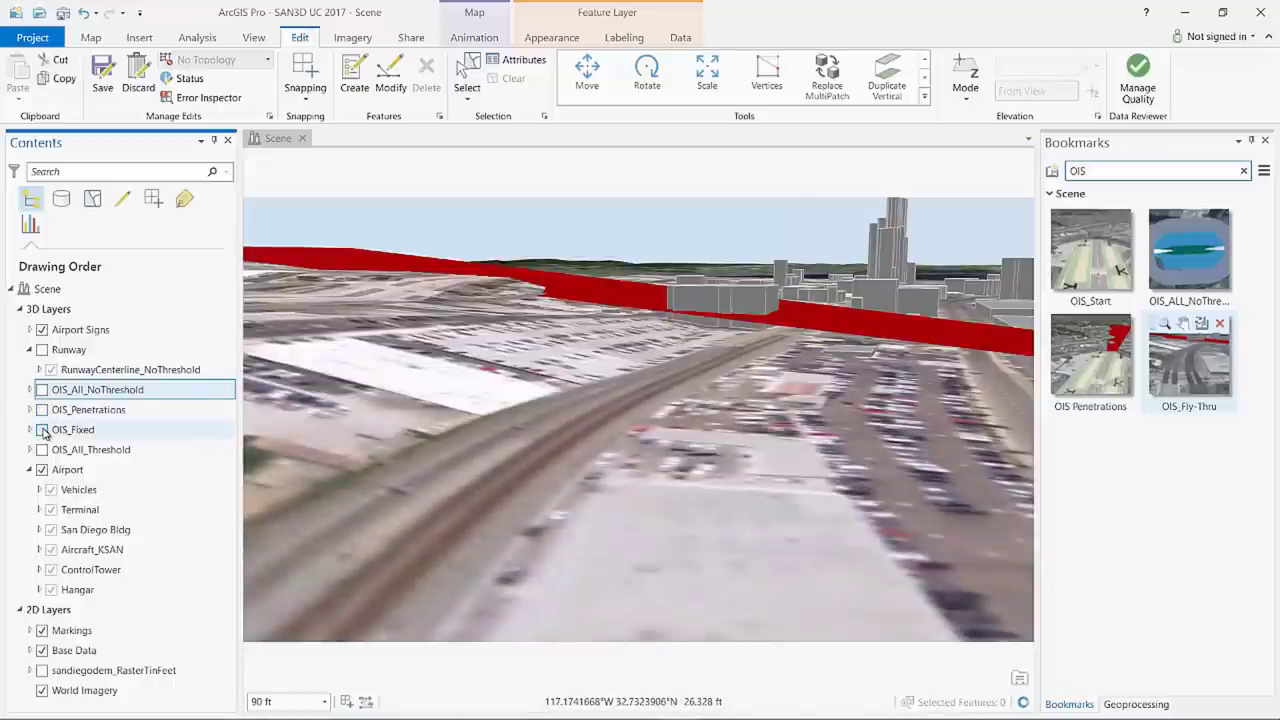
left_click(42, 430)
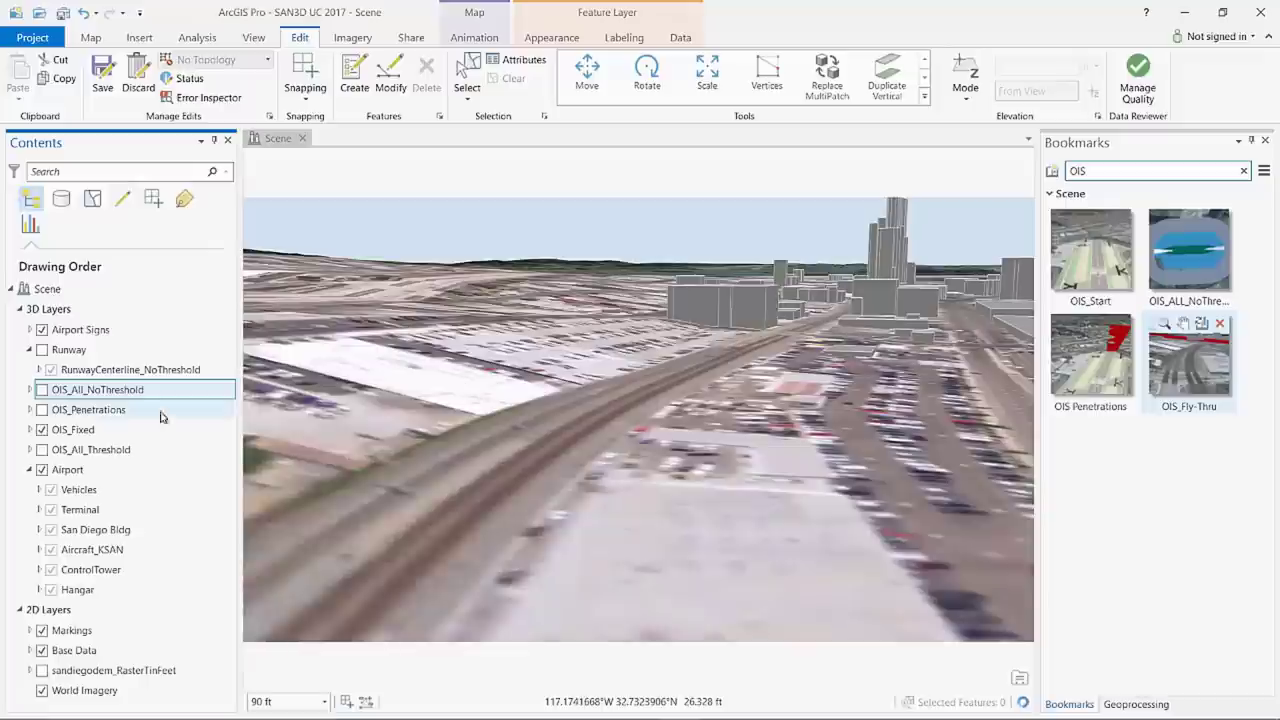
left_click(42, 409)
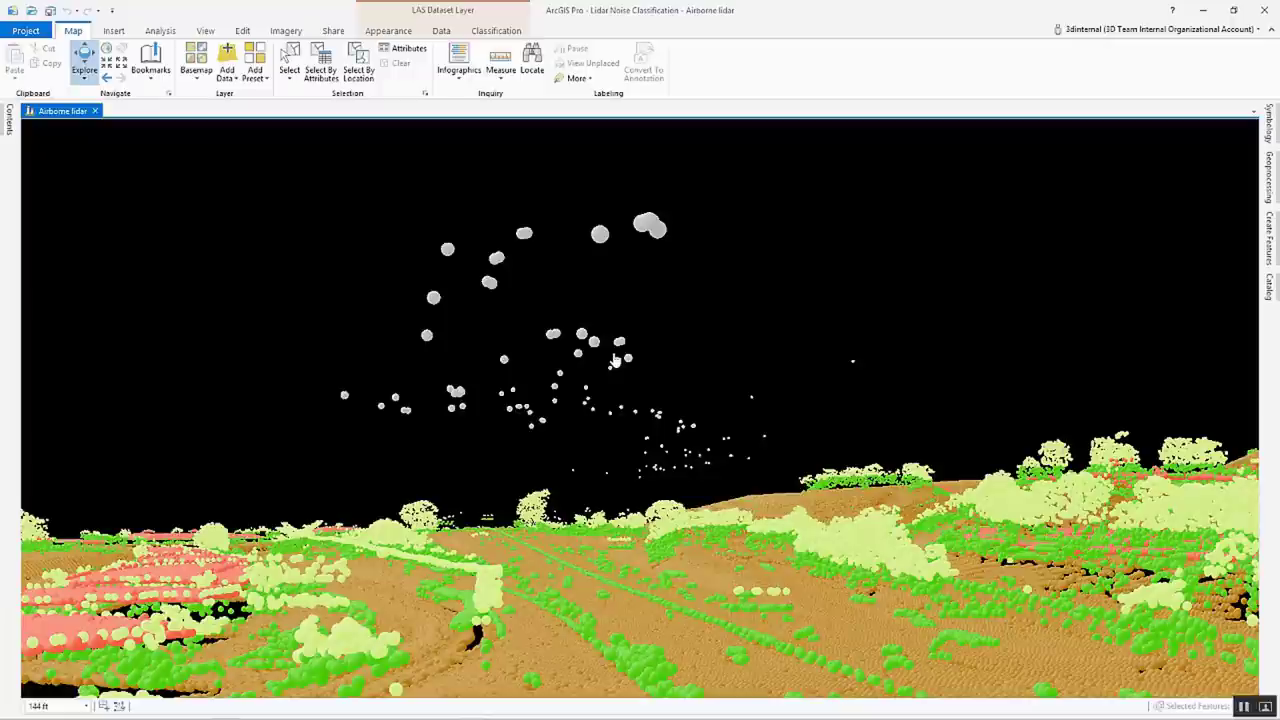
Step: Run Classify LAS Noise on the lidar points and toggle the 18 High Noise class in the point filter
left_click(1269, 178)
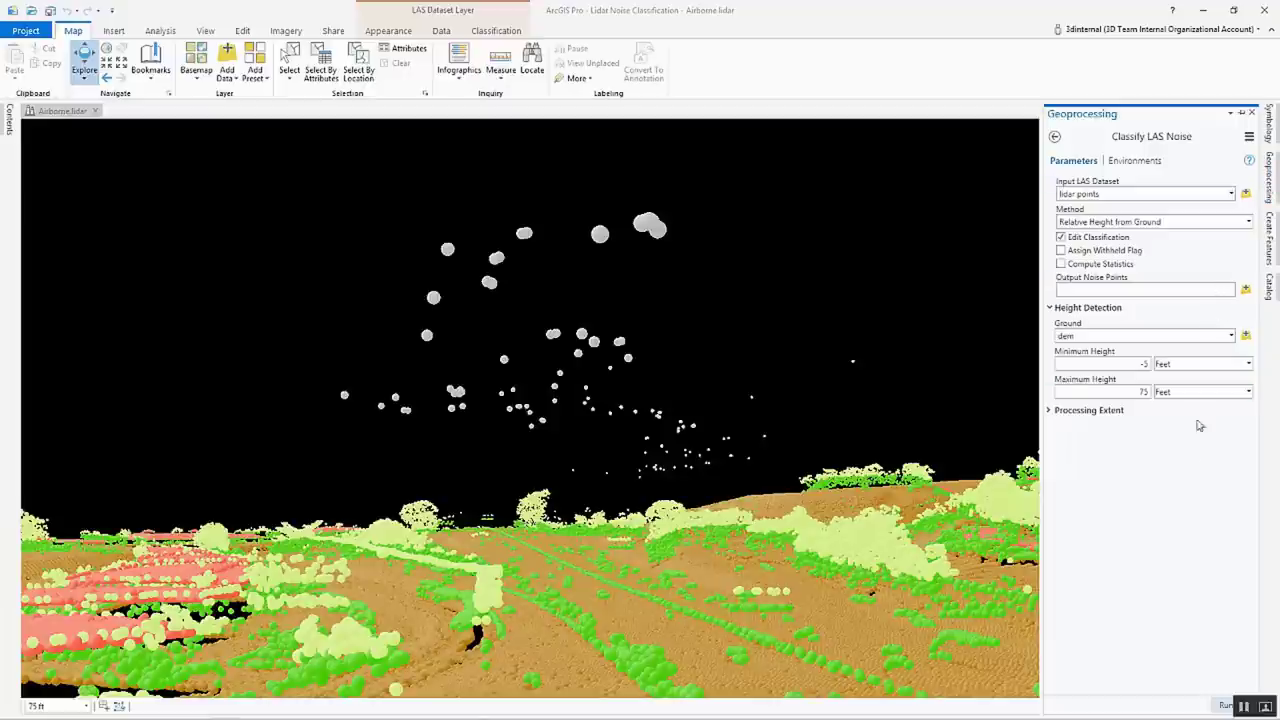
left_click(1218, 706)
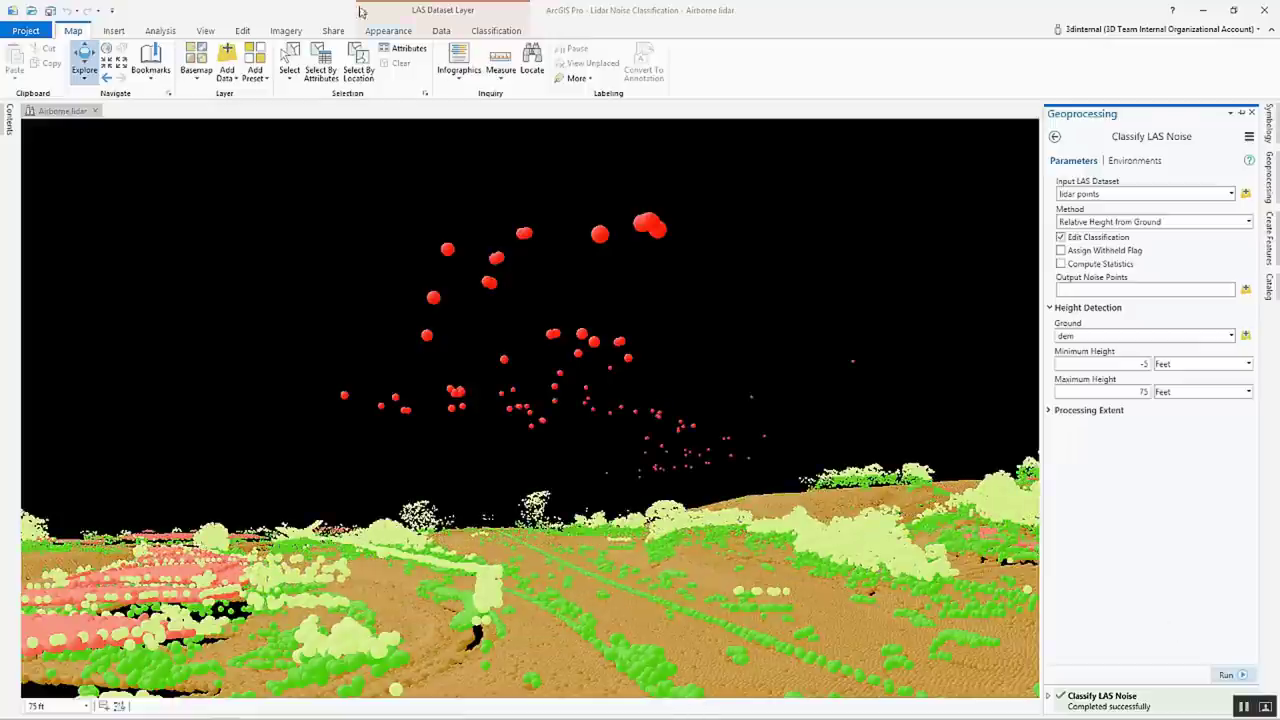
left_click(389, 32)
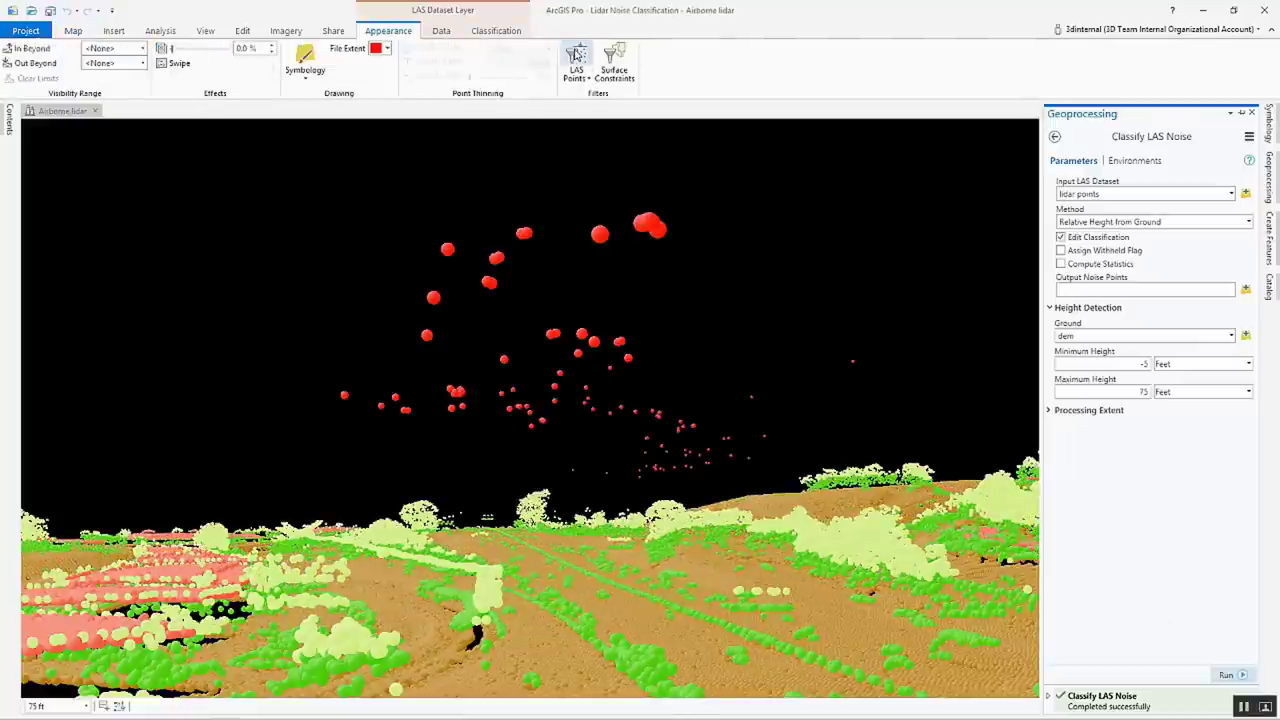
left_click(576, 58)
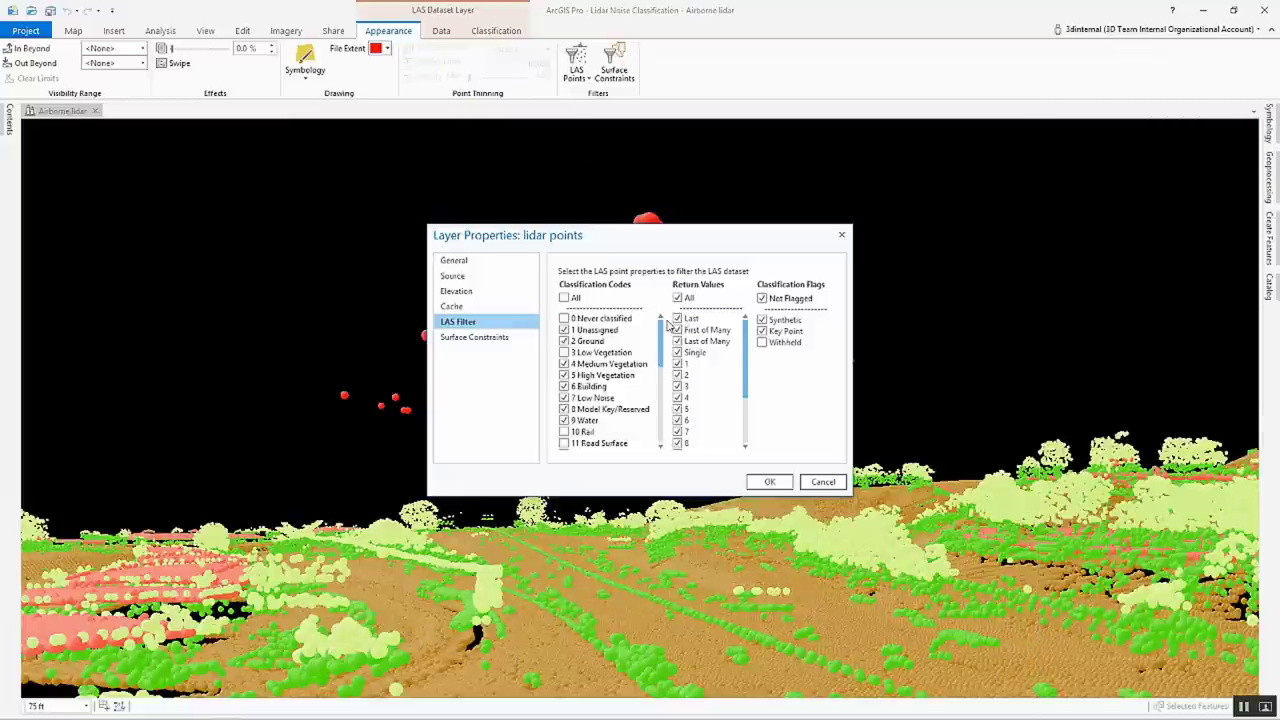
scroll(600, 340, "down", 6)
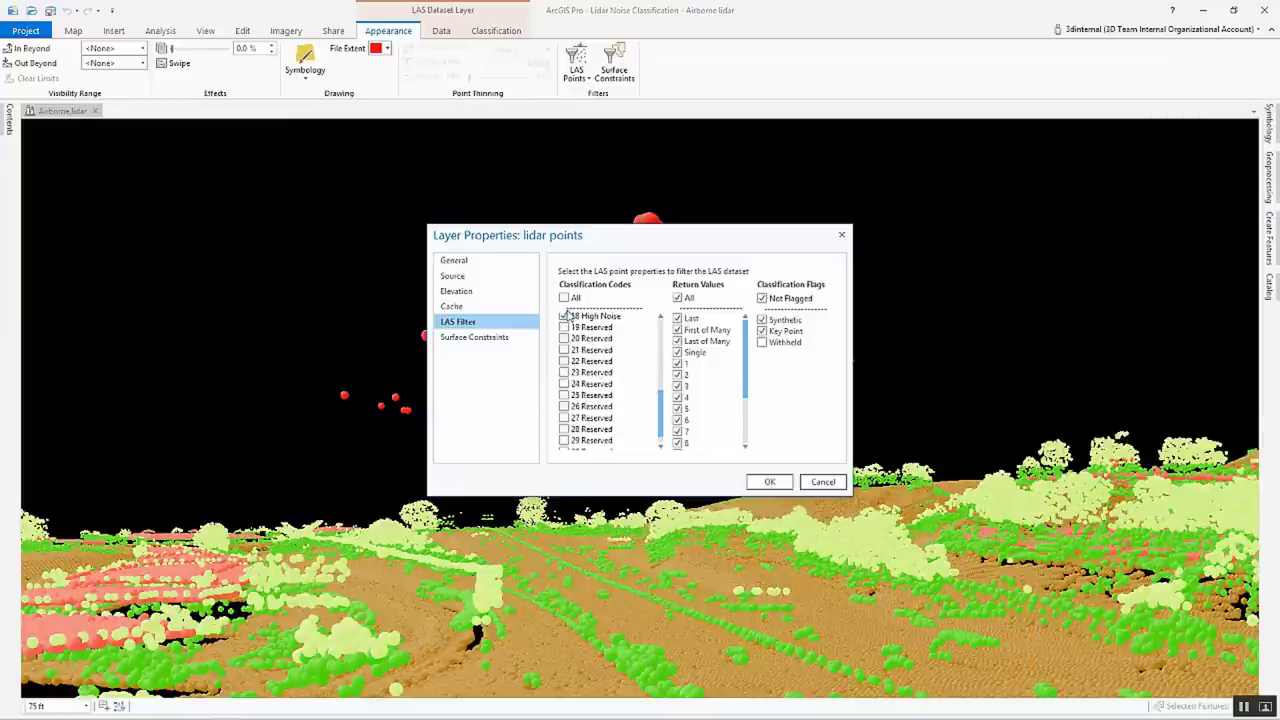
left_click(573, 321)
left_click(769, 481)
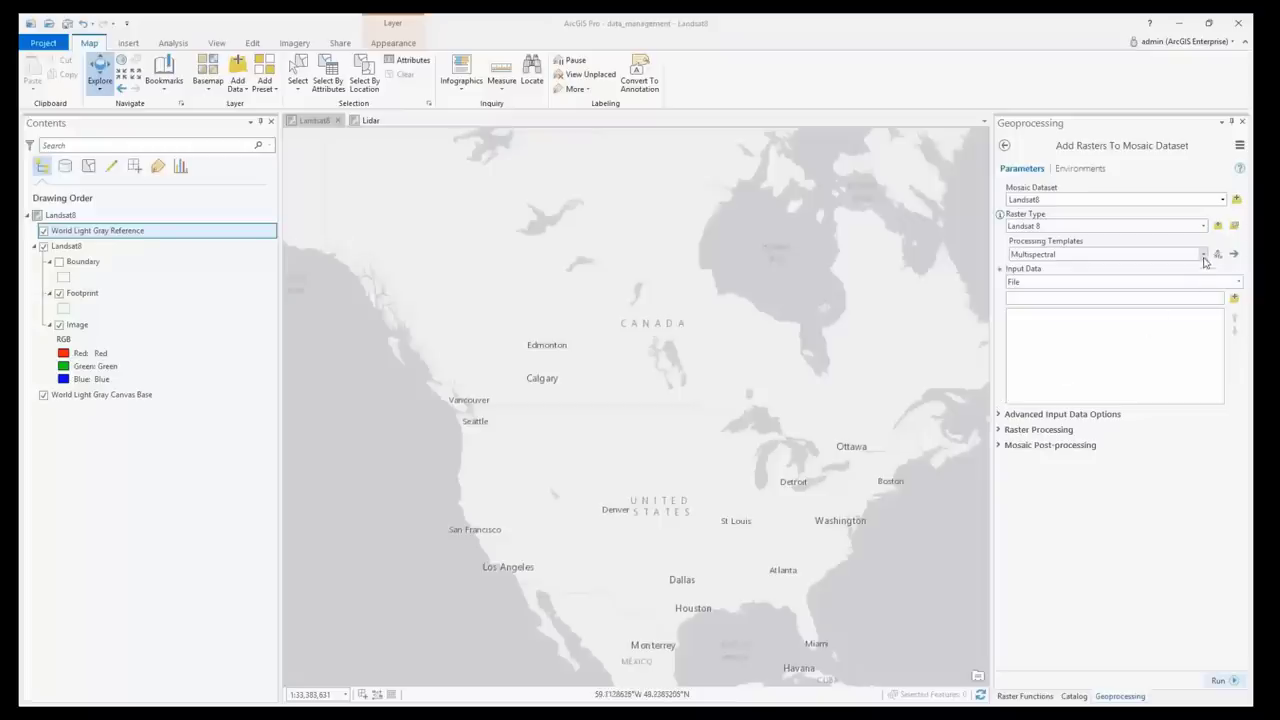
Step: Choose the Pansharpen processing template and open its functions for editing
left_click(1204, 255)
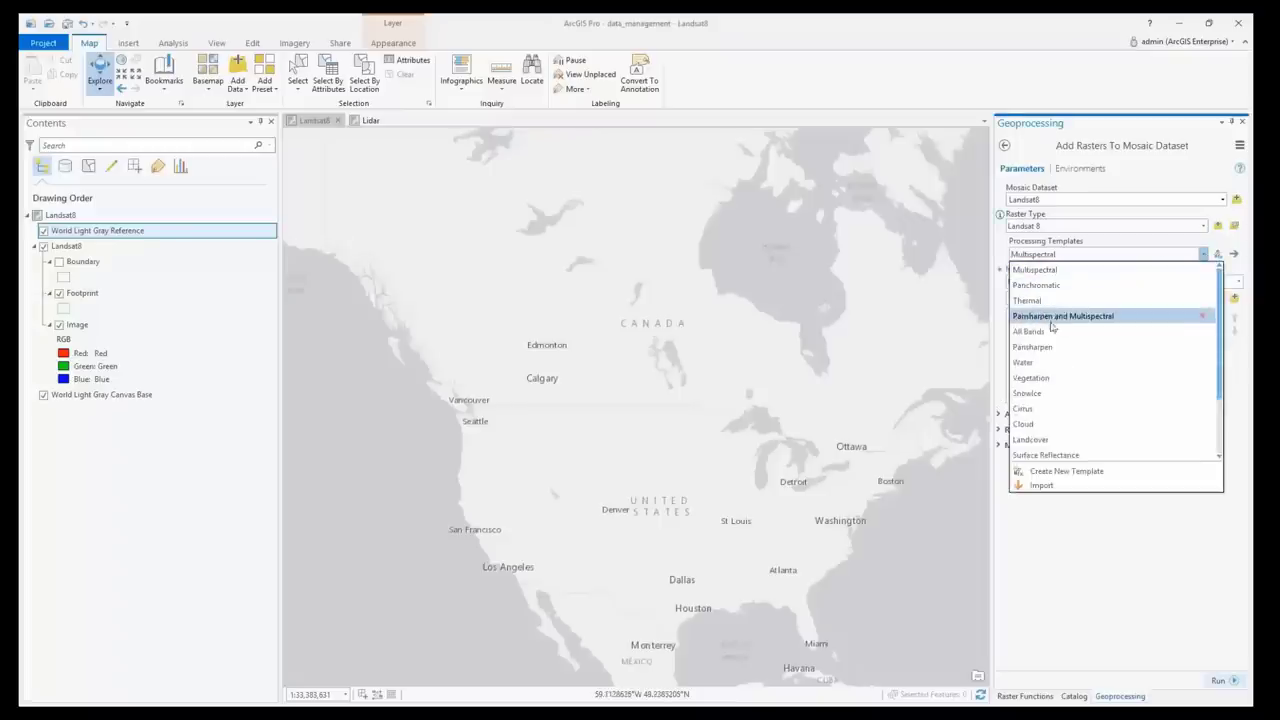
left_click(1037, 349)
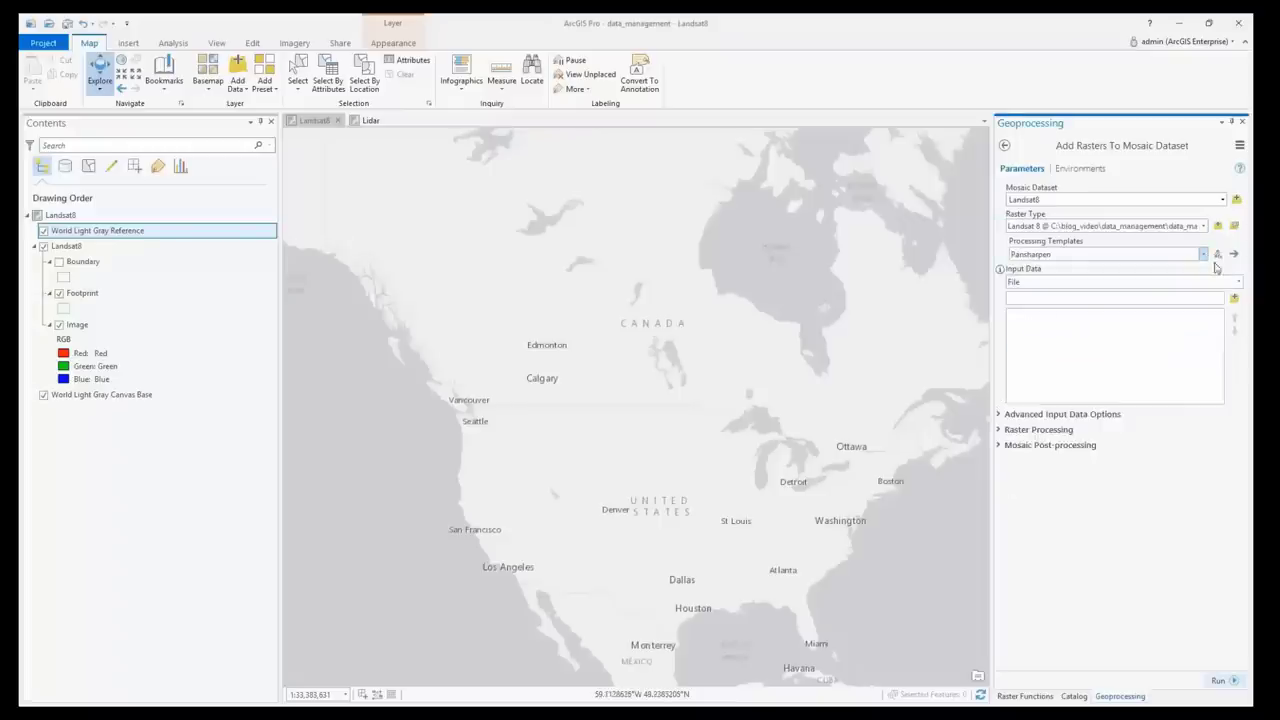
left_click(1218, 257)
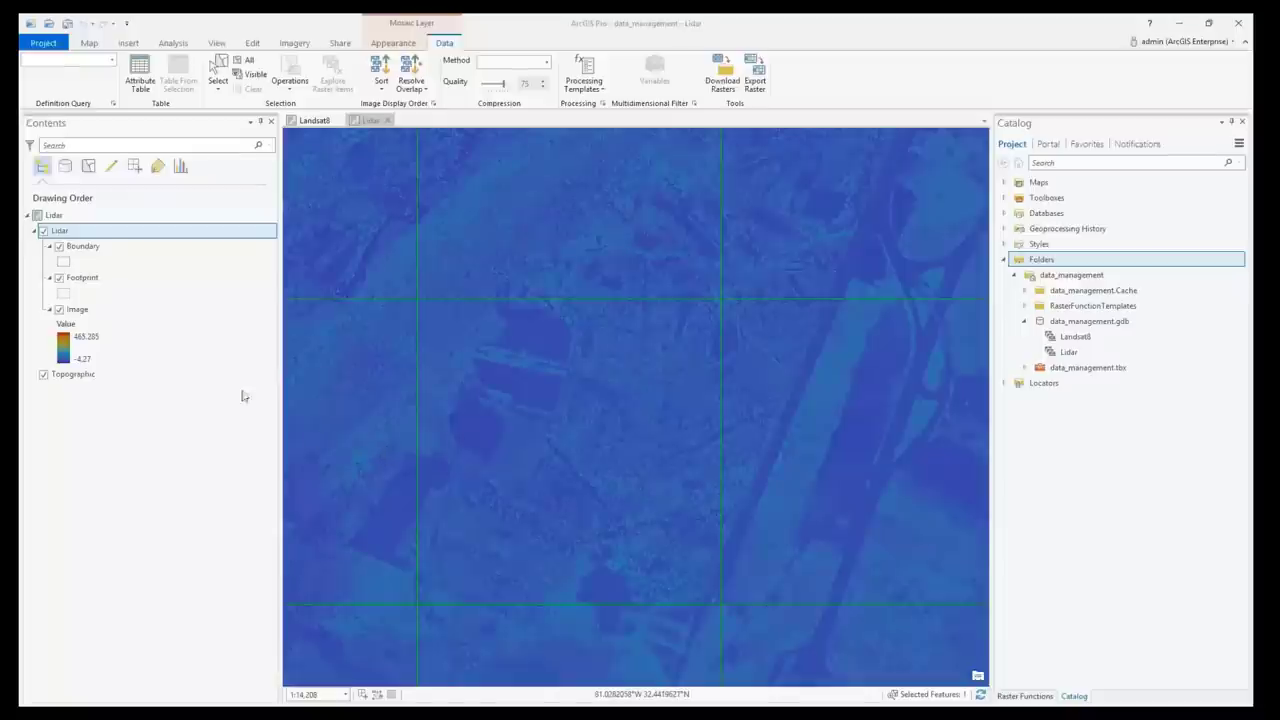
Step: Explore the Lidar mosaic's individual raster items and open the previewed item in its own view
right_click(68, 235)
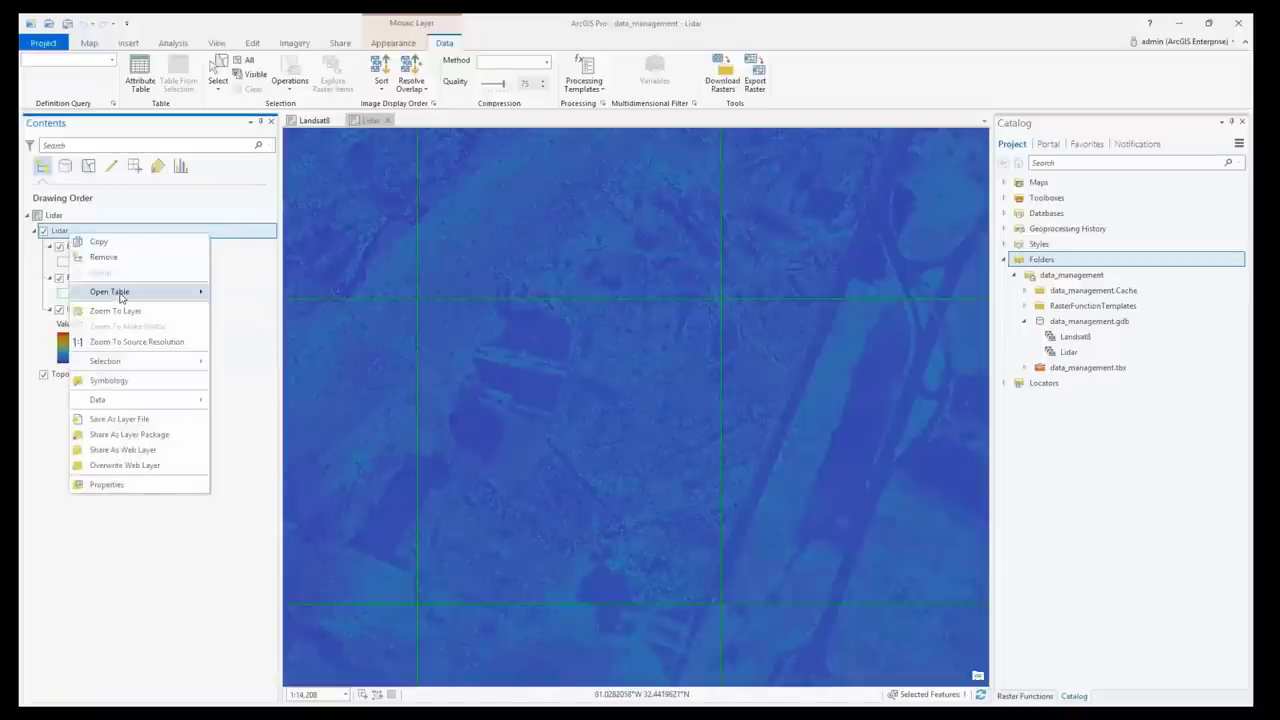
mouse_move(121, 297)
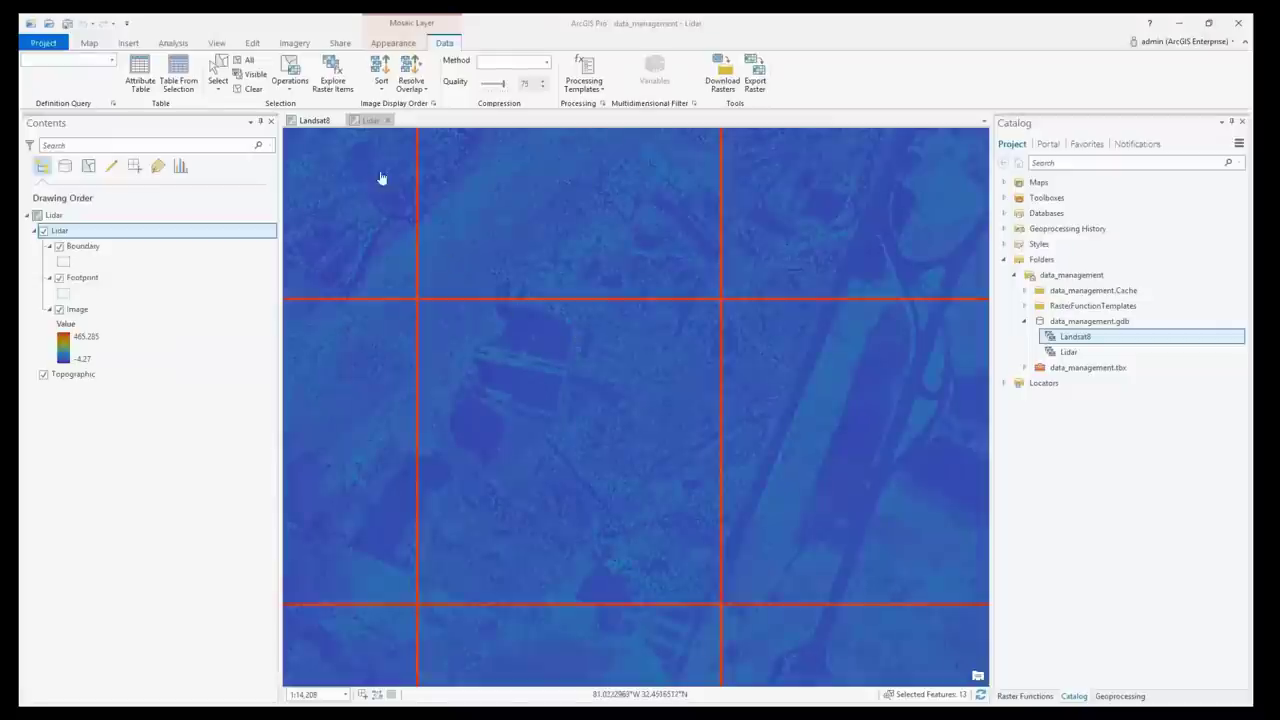
left_click(332, 72)
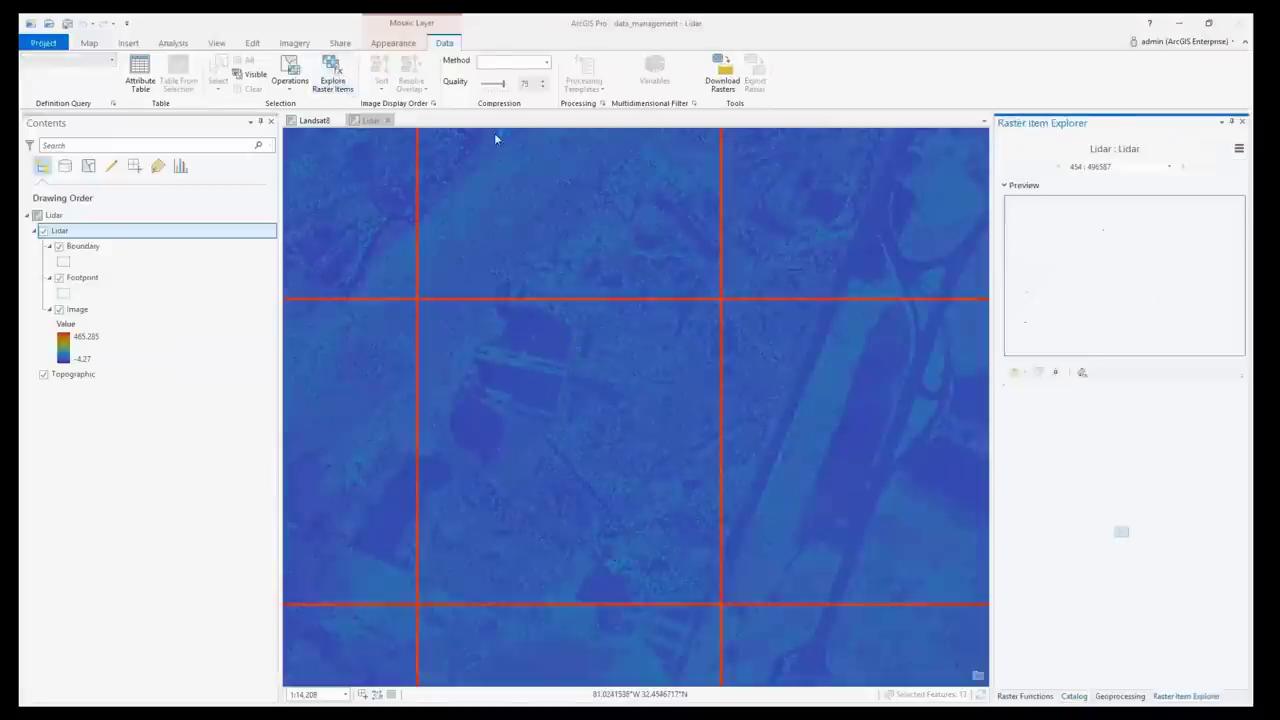
left_click(1081, 374)
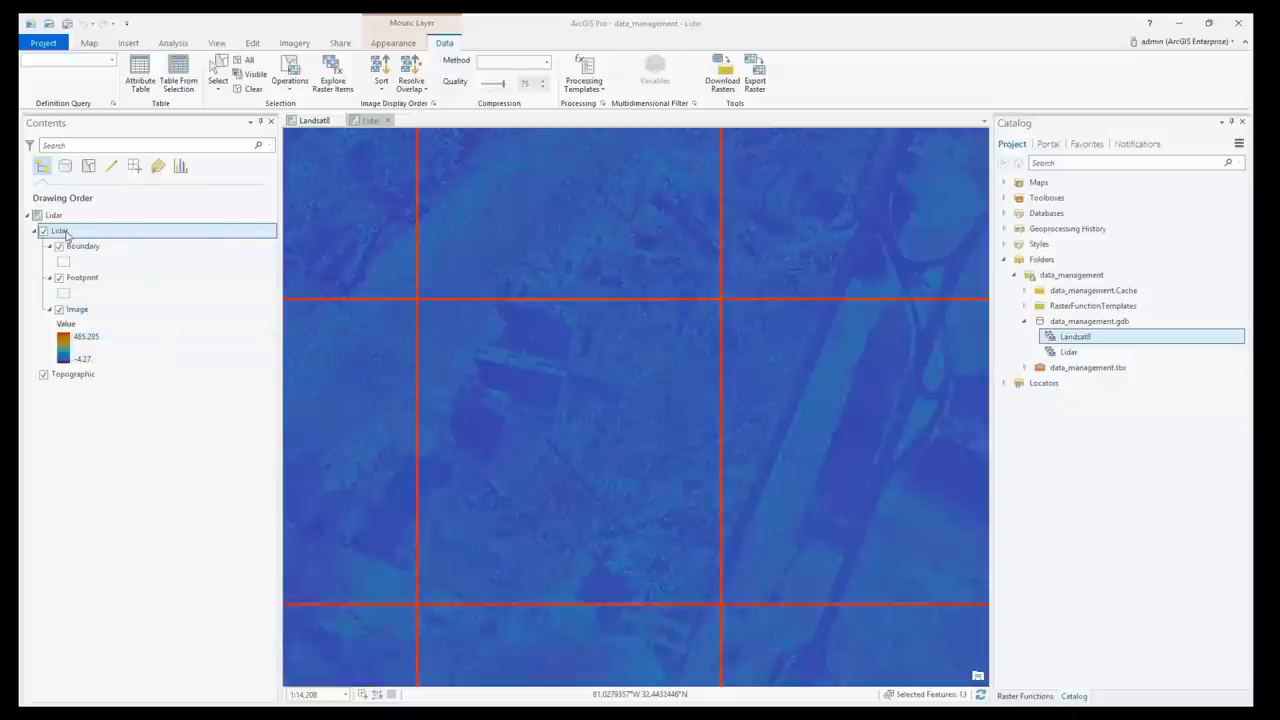
Step: Batch edit the Lidar mosaic's raster functions with Update Raster Function, selecting LASToRaster
right_click(66, 233)
mouse_move(131, 362)
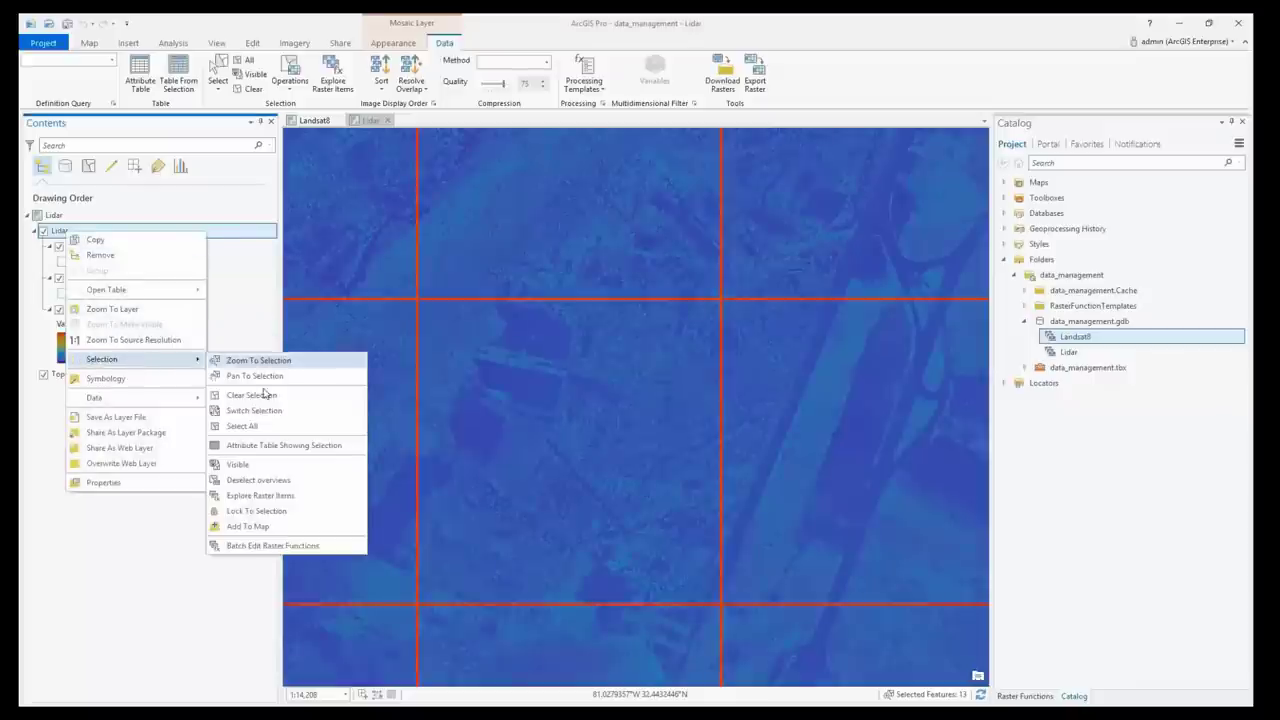
left_click(260, 546)
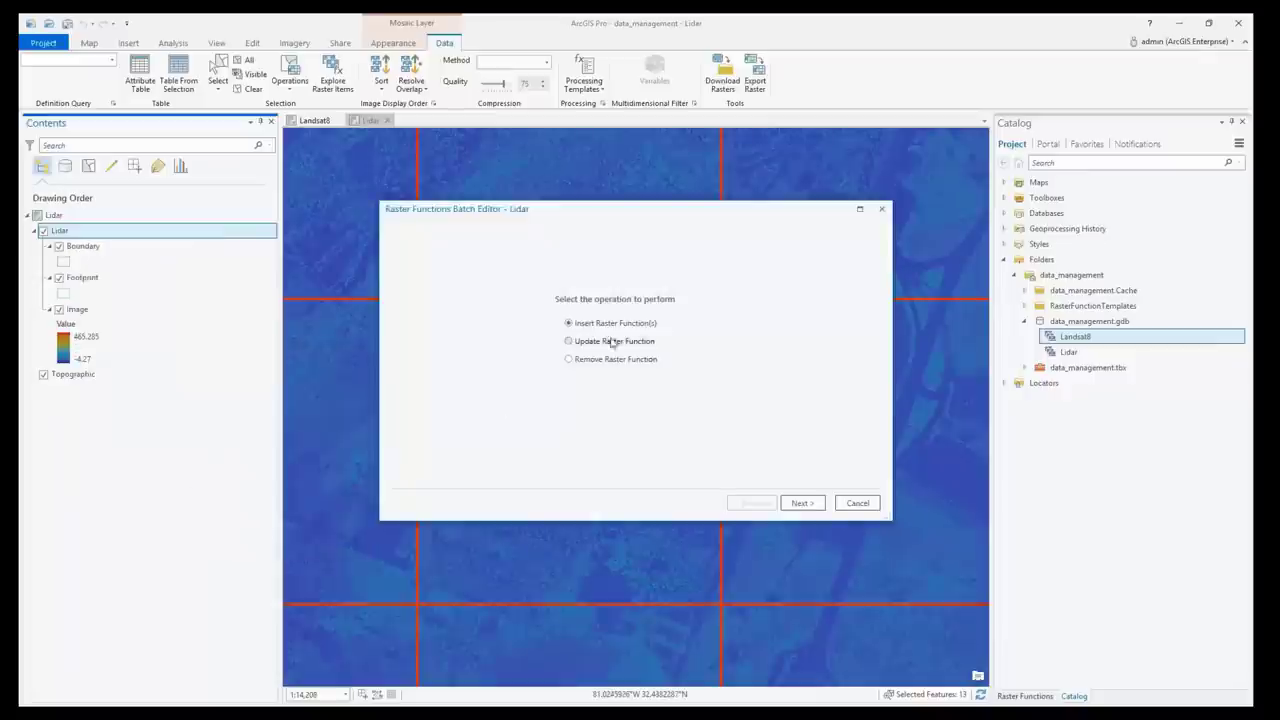
left_click(800, 503)
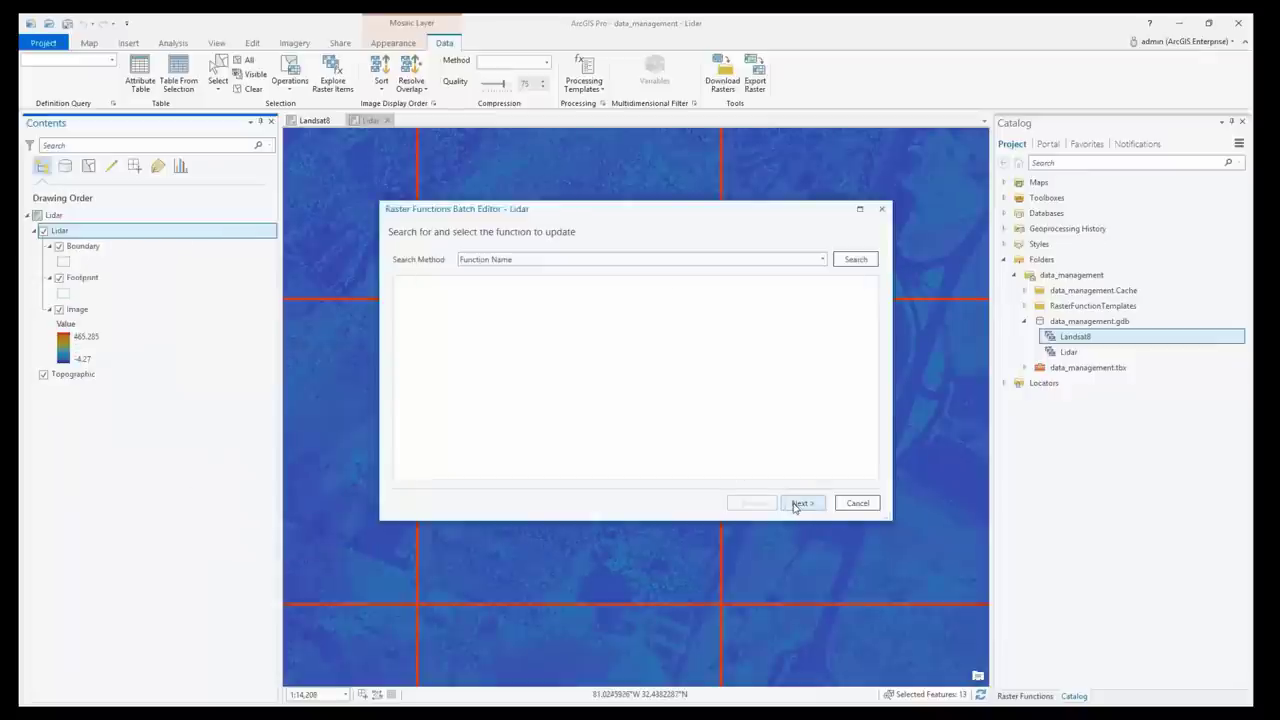
left_click(854, 262)
left_click(466, 289)
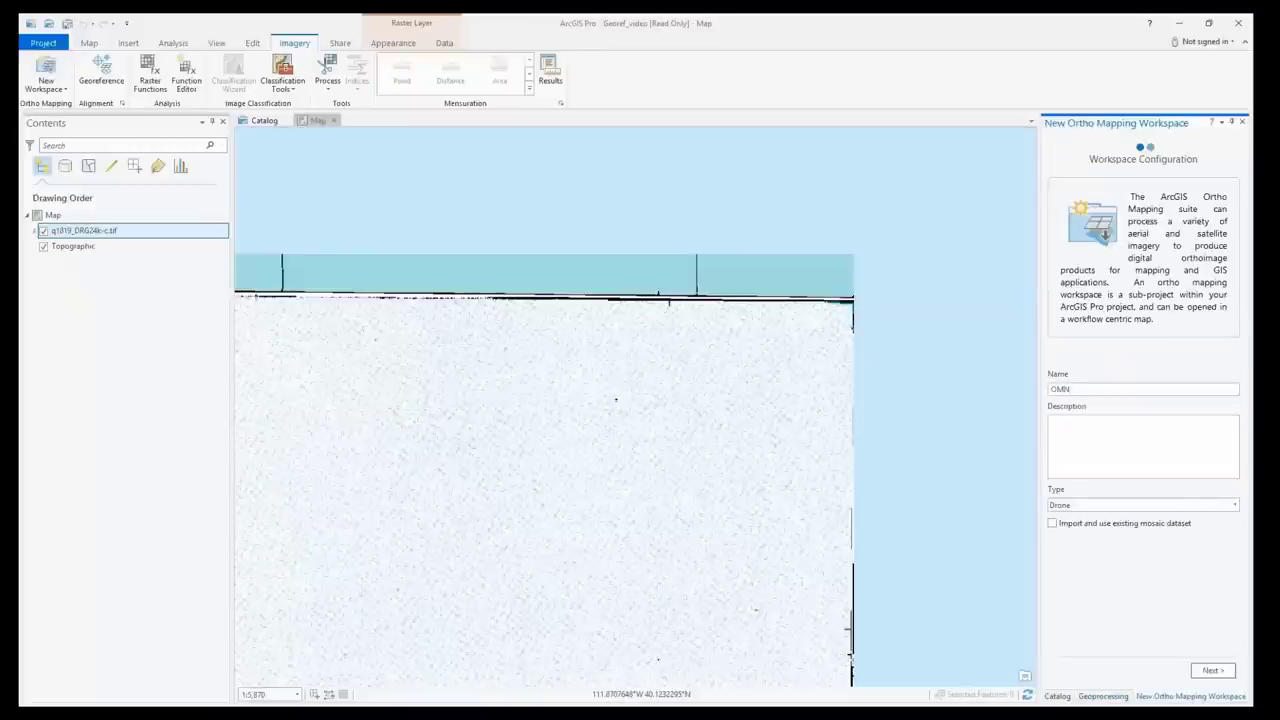
Step: Create the ortho mapping workspace from the Demo.gdb mosaic dataset, then place a corner control point
left_click(1212, 670)
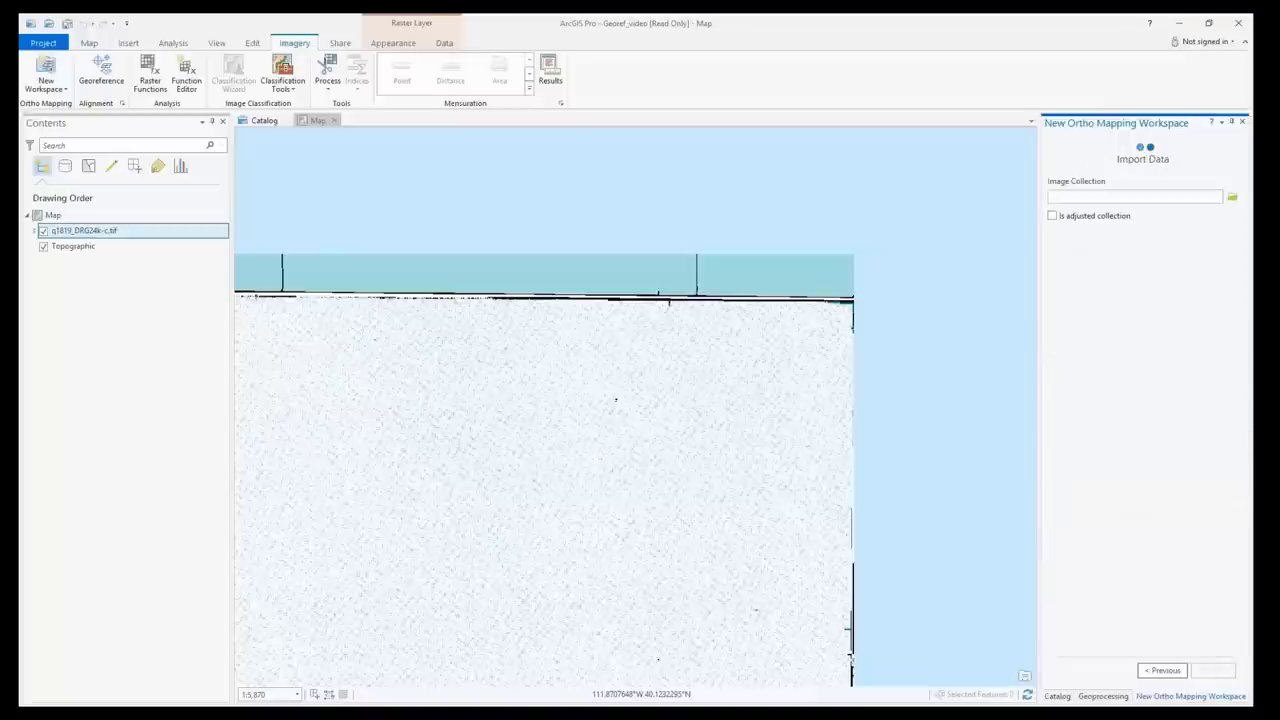
left_click(1232, 197)
left_click(634, 297)
double_click(634, 297)
left_click(634, 314)
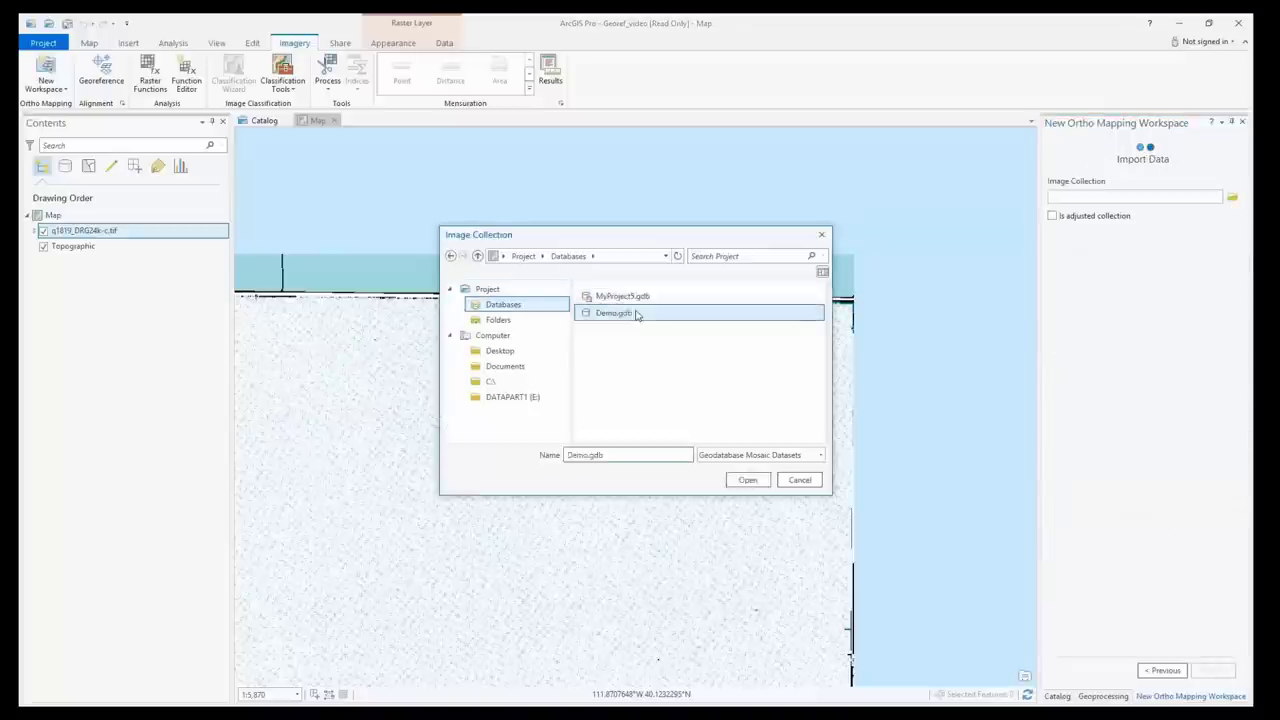
double_click(634, 314)
left_click(612, 397)
left_click(748, 480)
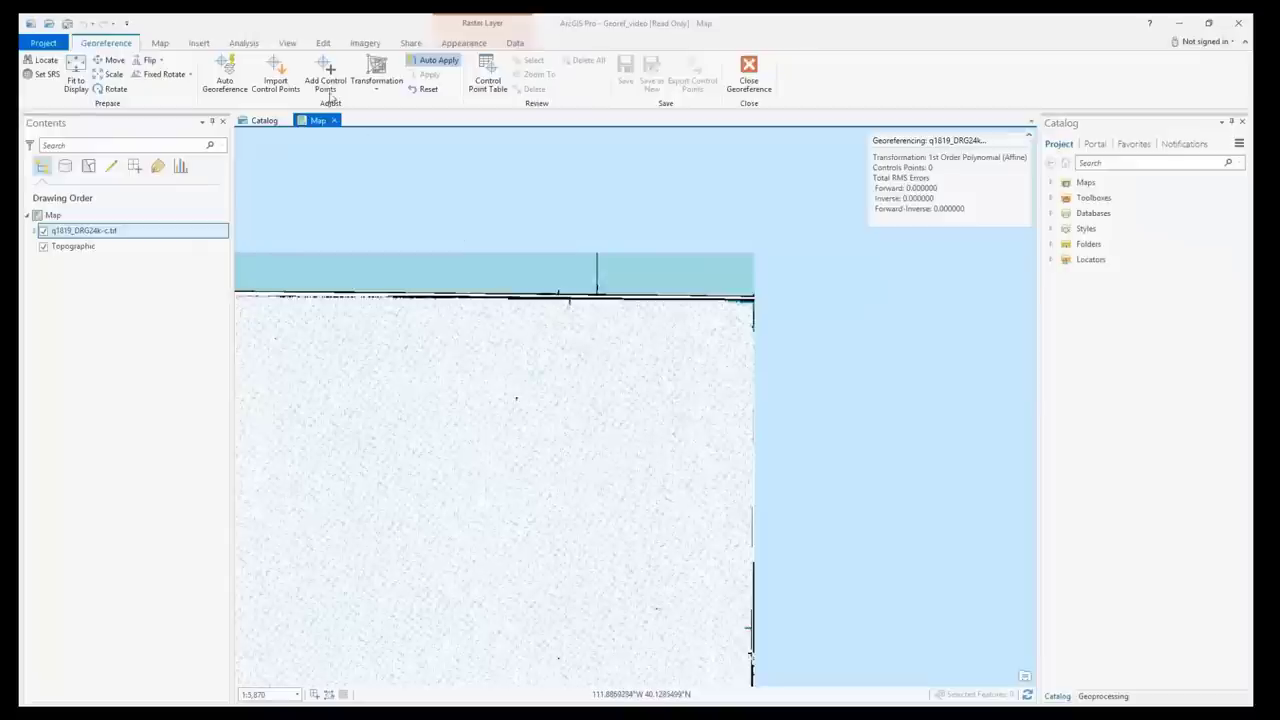
left_click(326, 80)
right_click(753, 253)
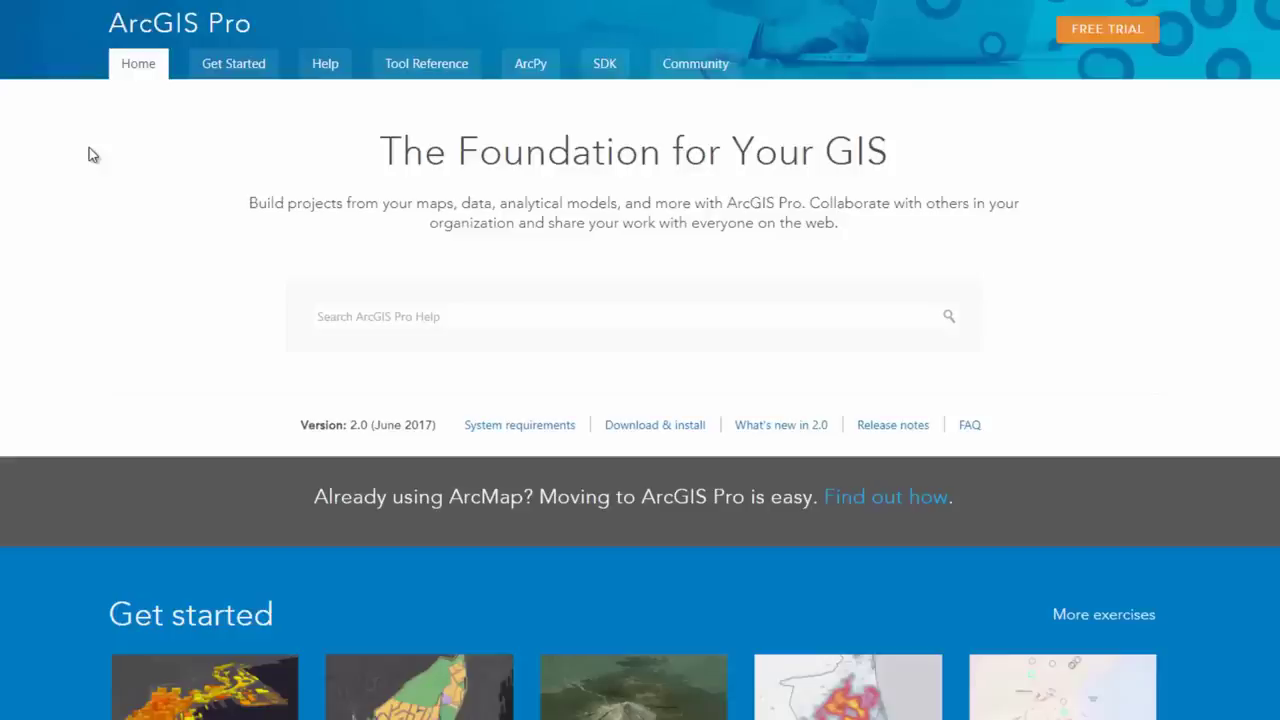
Step: Browse Get Started set-up topics and the Import an ArcMap document tutorial video, then open What's new in 2.0
left_click(257, 63)
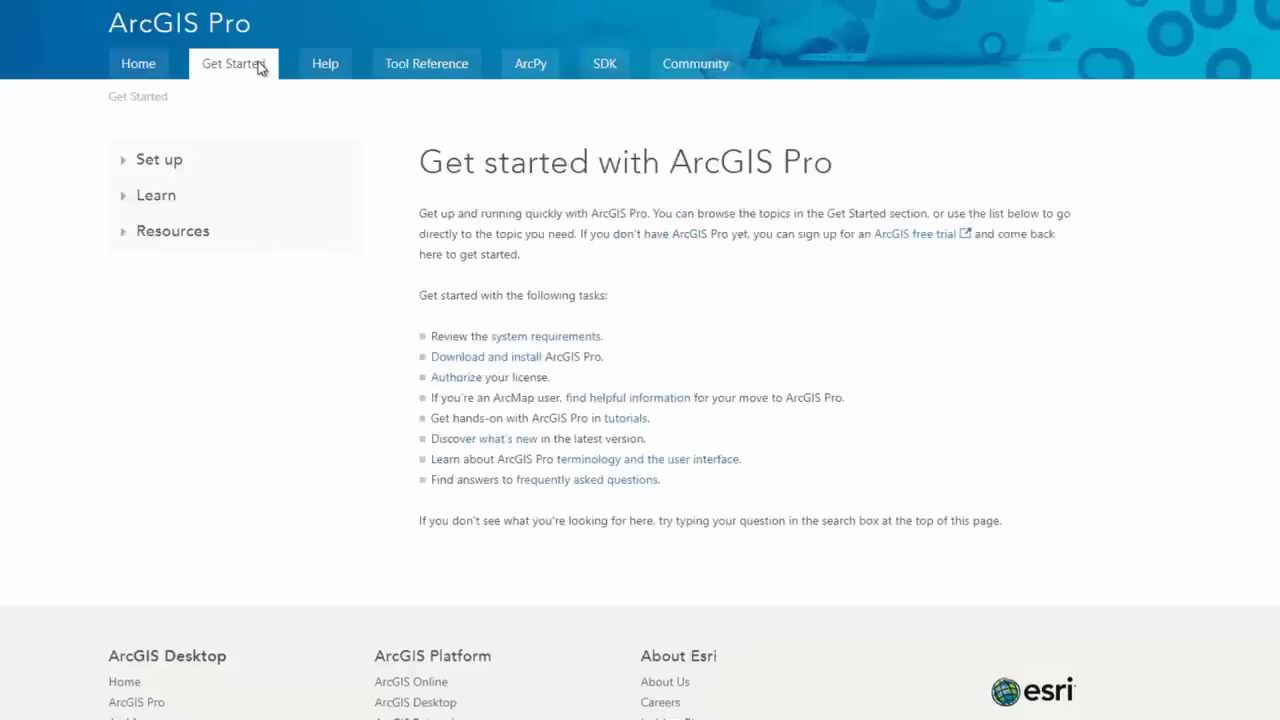
left_click(234, 163)
left_click(245, 238)
left_click(251, 294)
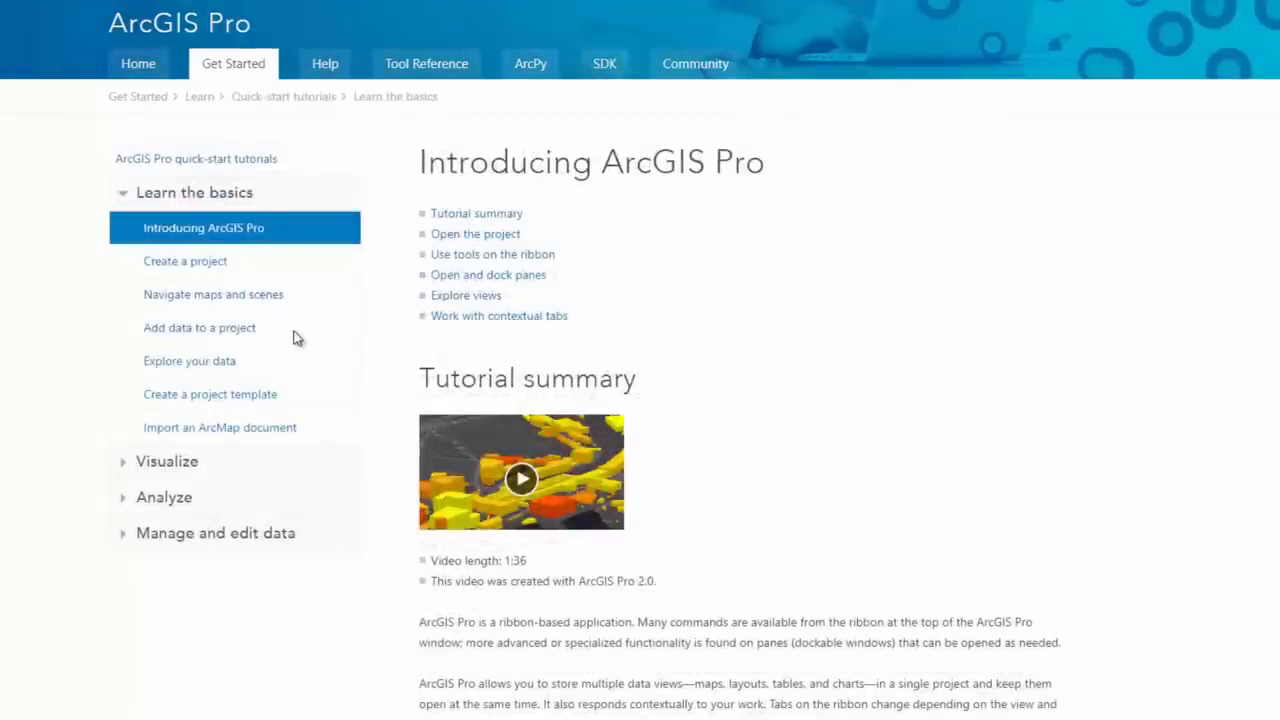
left_click(320, 430)
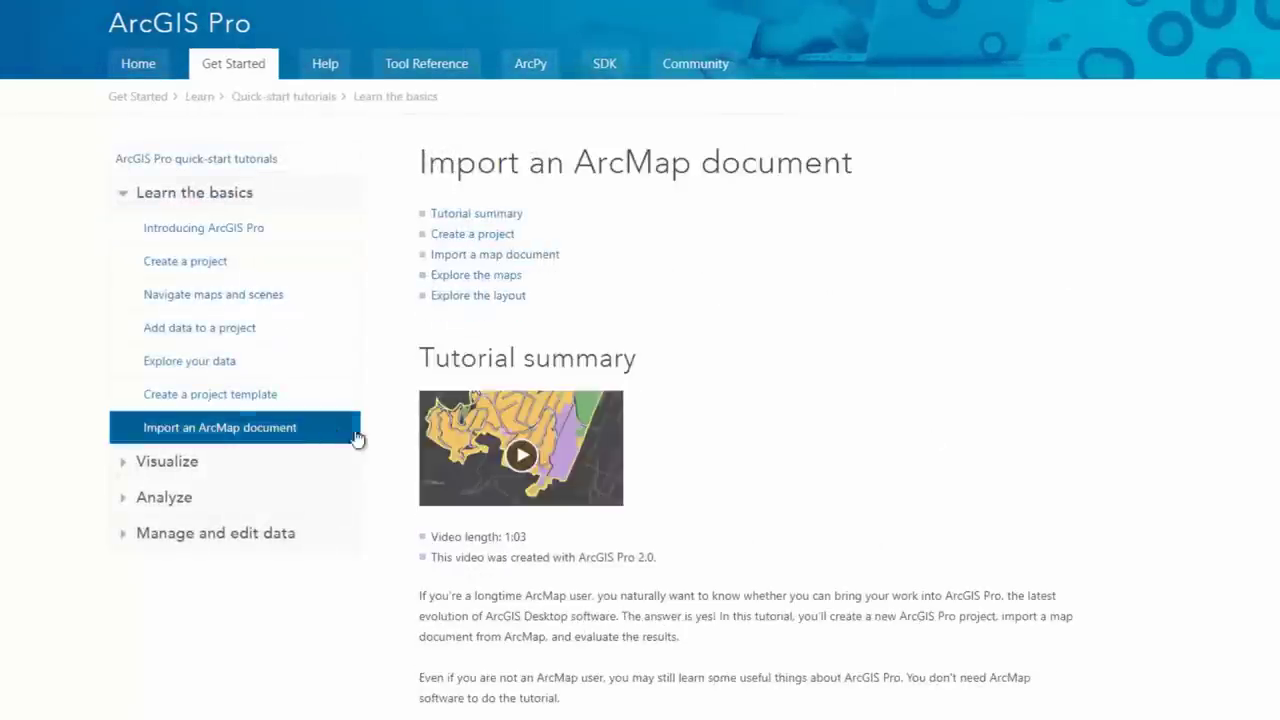
left_click(525, 464)
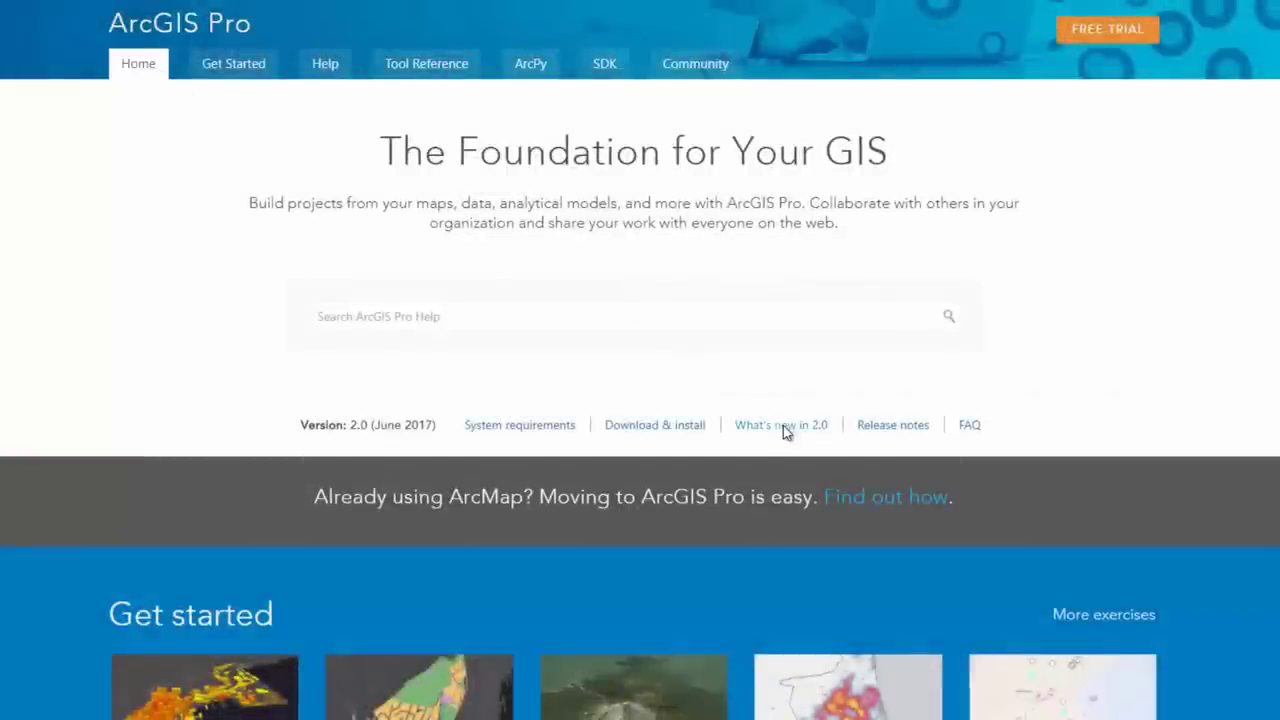
left_click(783, 425)
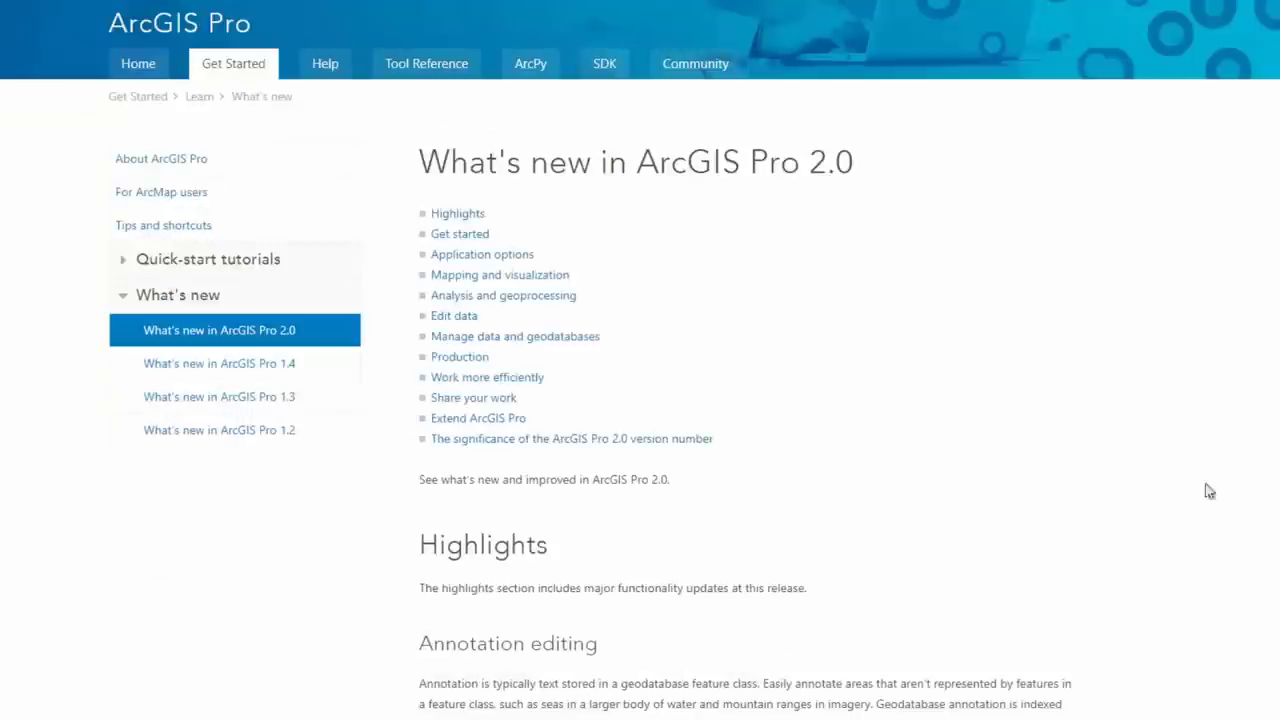
scroll(730, 400, "down", 20)
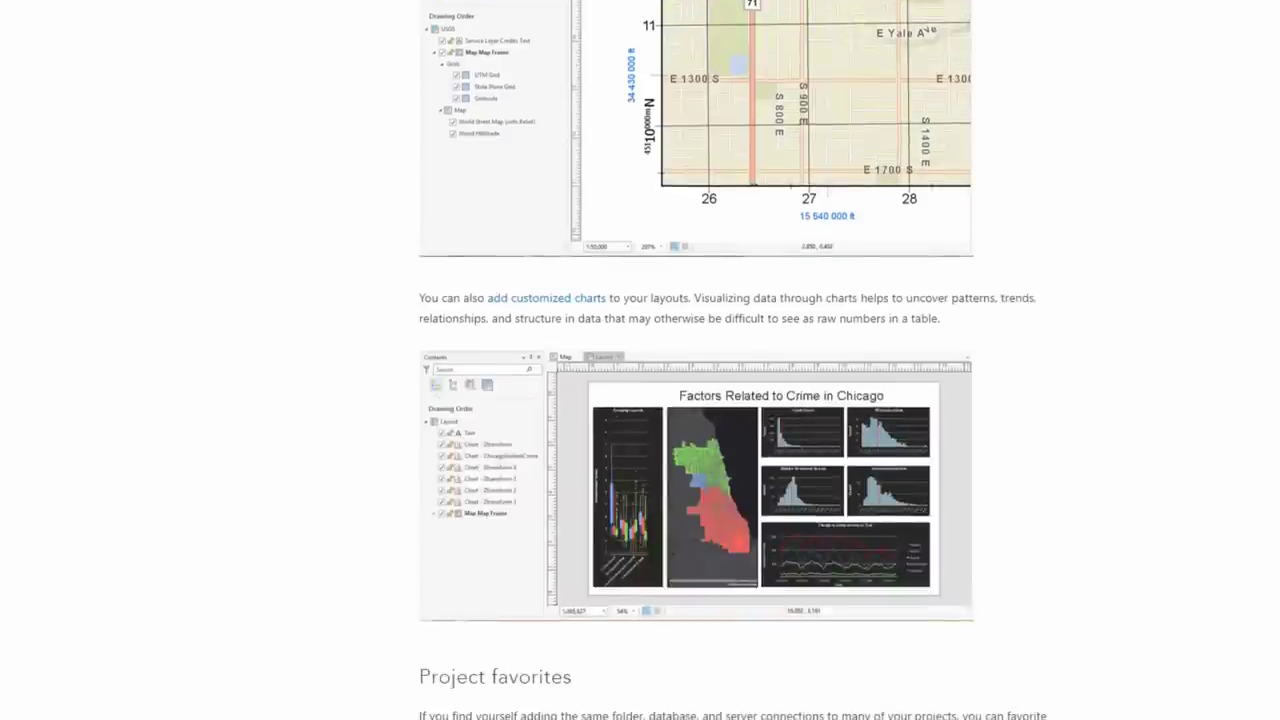